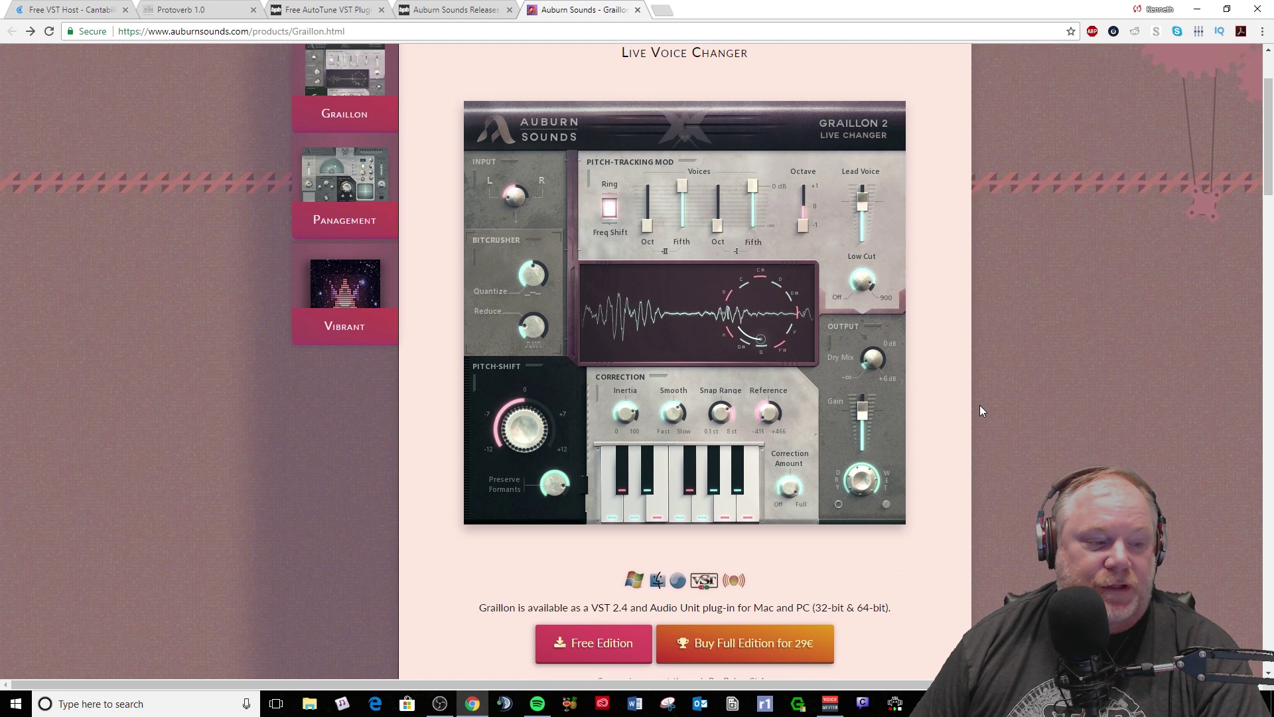
Step: Examine the Graillon live voice changer page, including its supported formats and the free and full edition downloads
scroll(981, 406, up, 2)
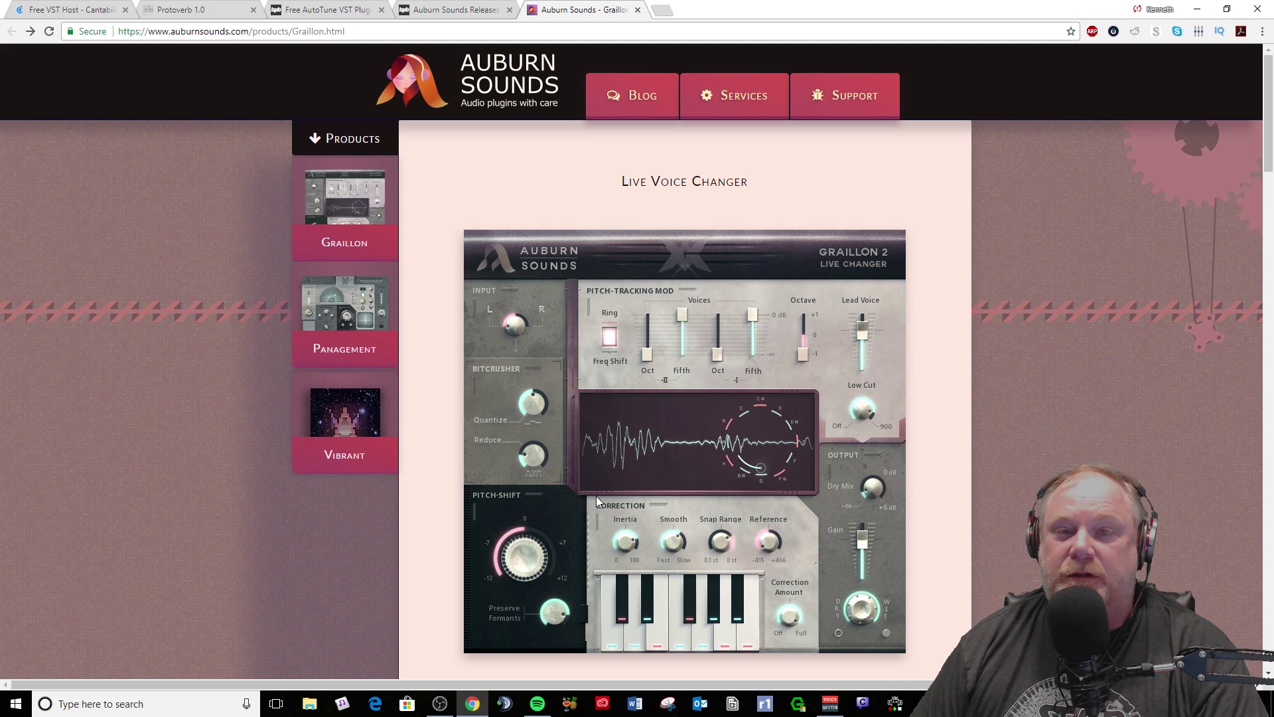
scroll(617, 499, down, 2)
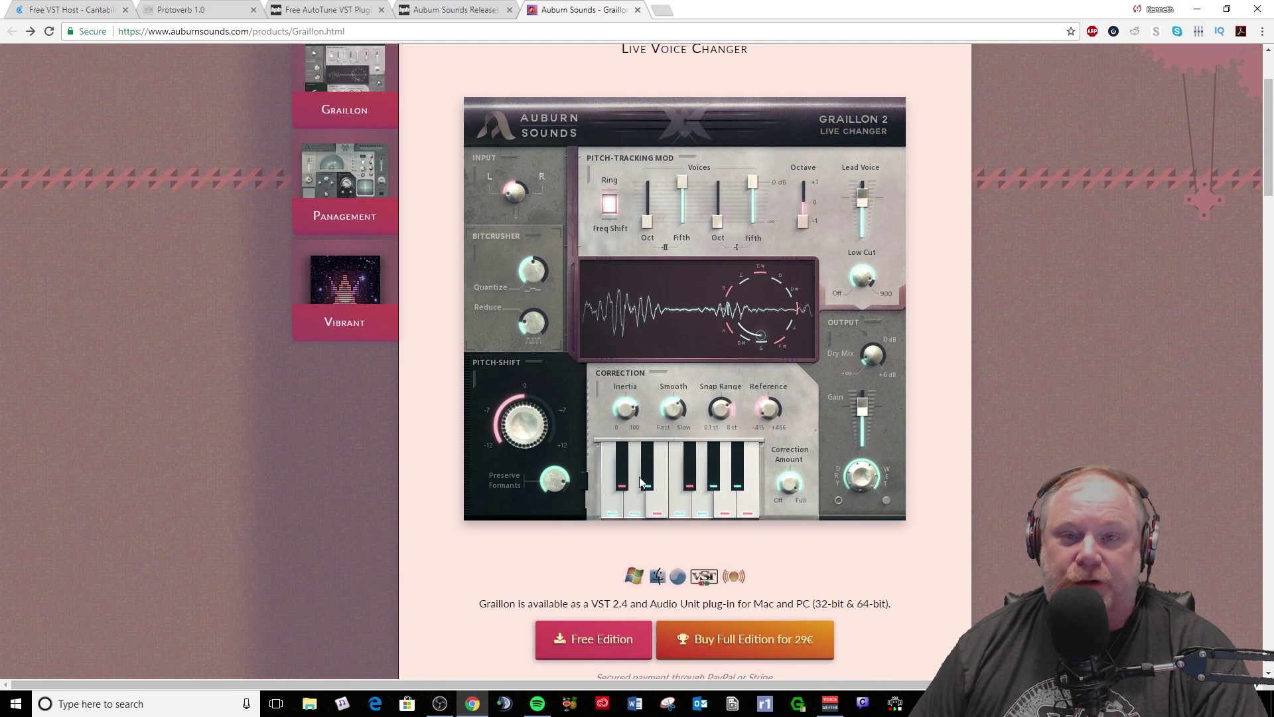
scroll(797, 597, down, 2)
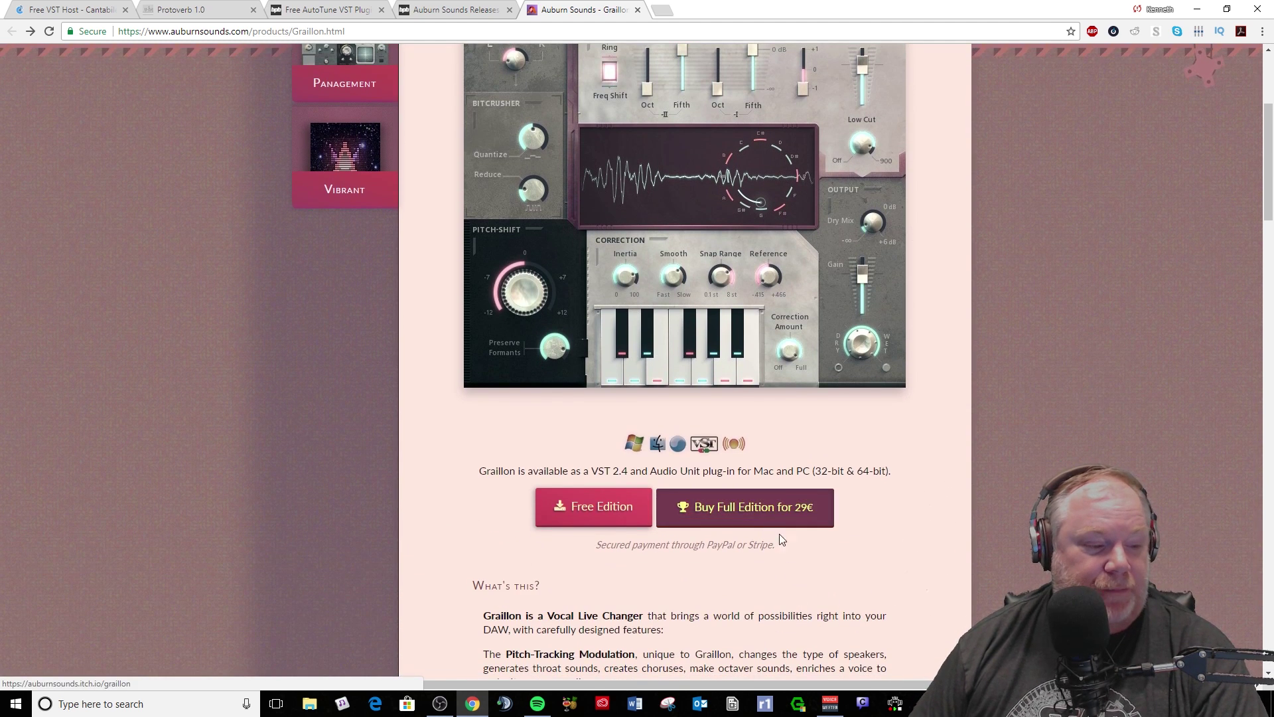
scroll(782, 551, up, 2)
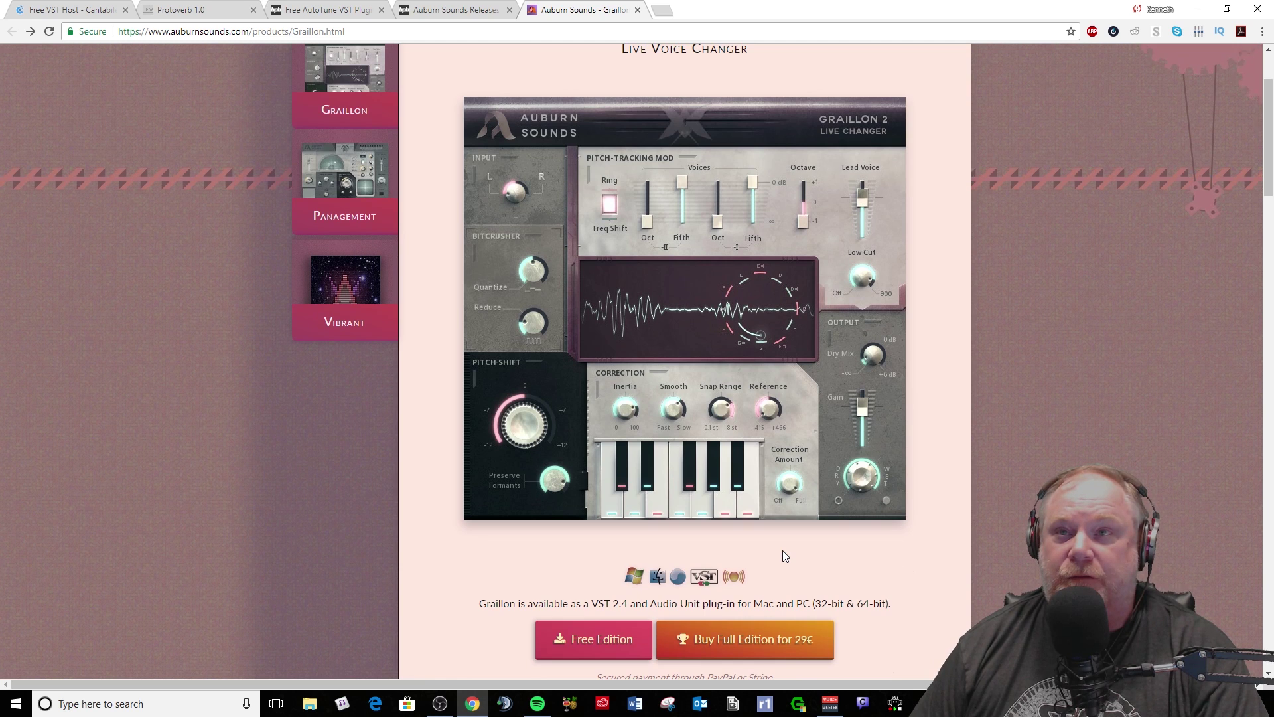
scroll(748, 325, up, 2)
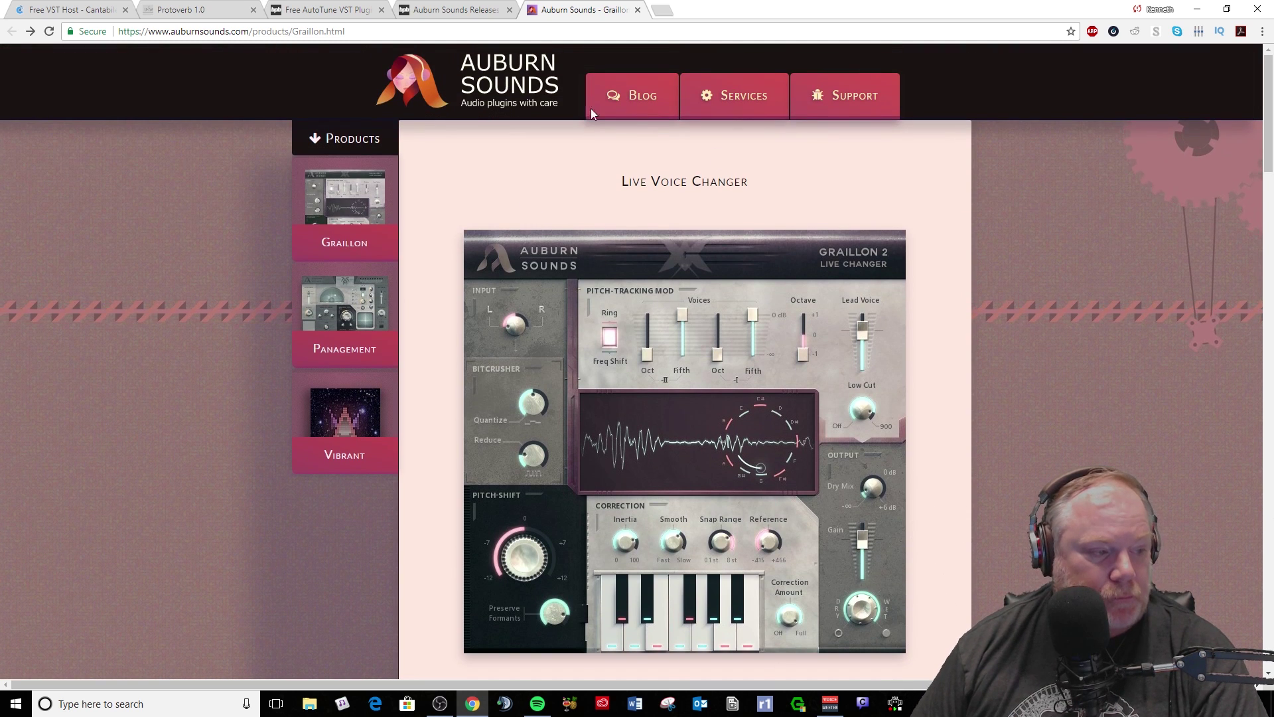
scroll(585, 246, down, 4)
scroll(760, 221, up, 3)
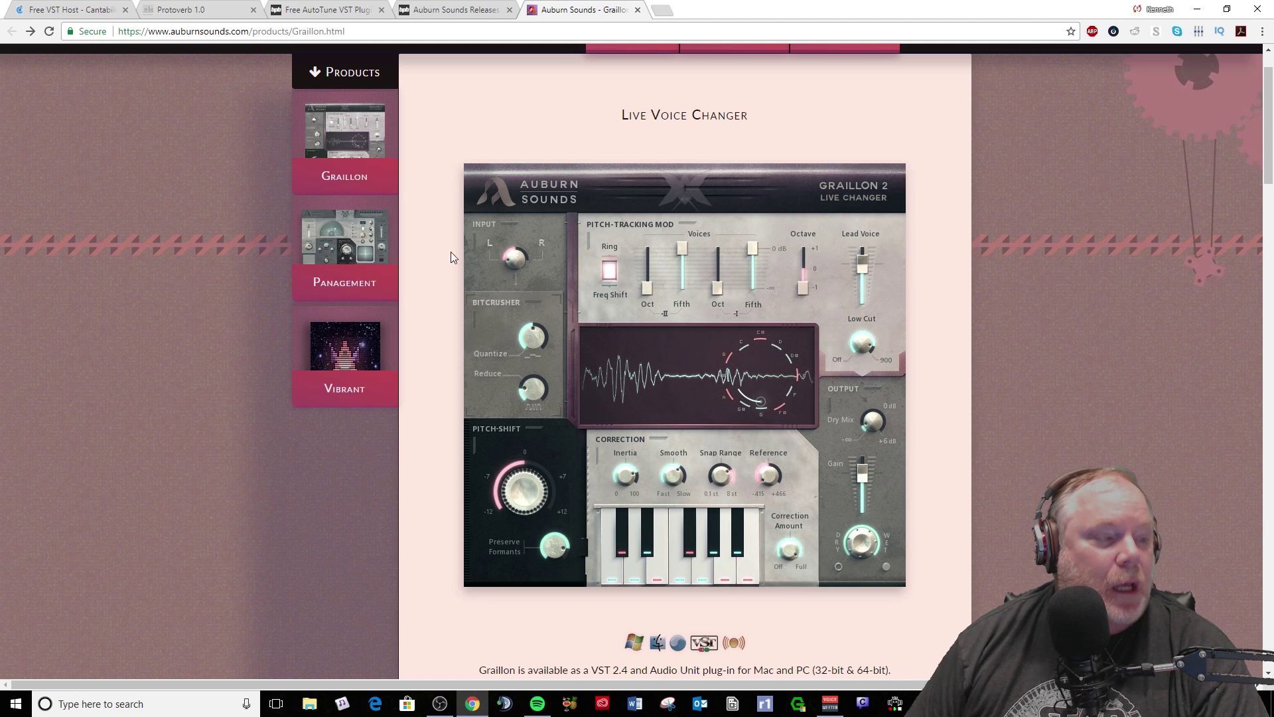
scroll(551, 166, down, 2)
scroll(539, 119, up, 2)
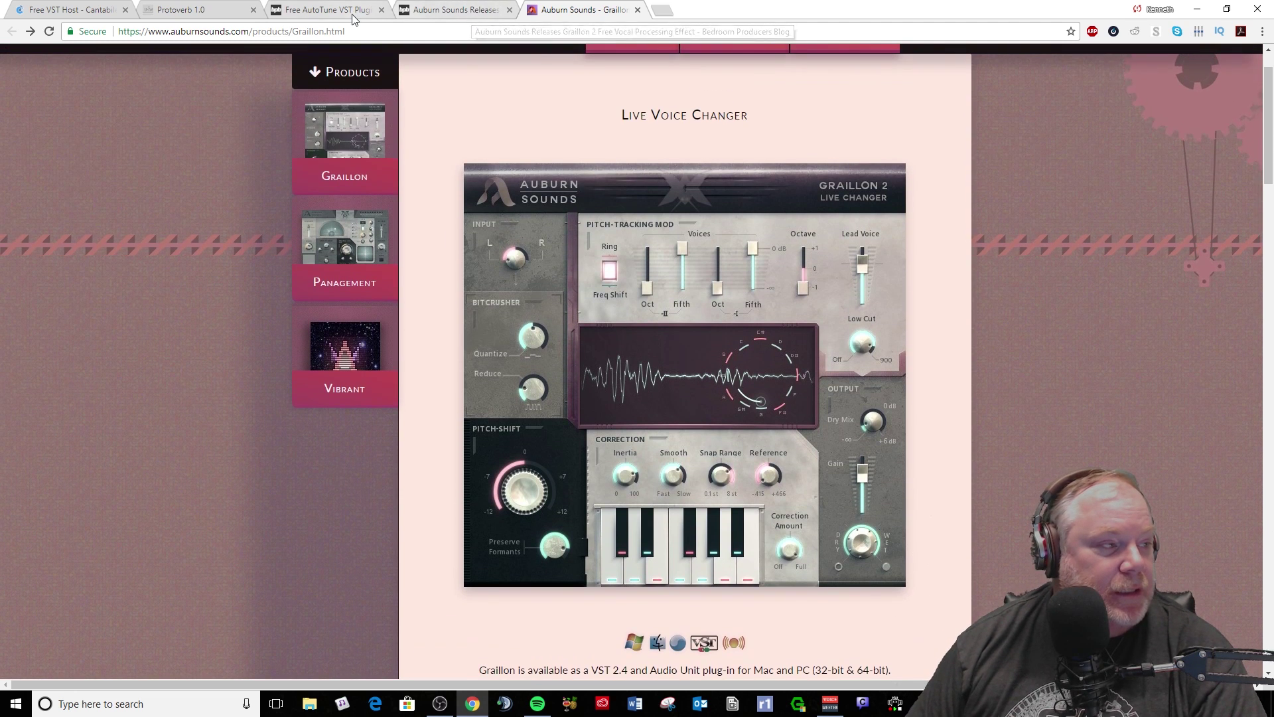
Step: Find LoudMax in the free limiter plugins article and open its download page to view the plugin versions
click(472, 12)
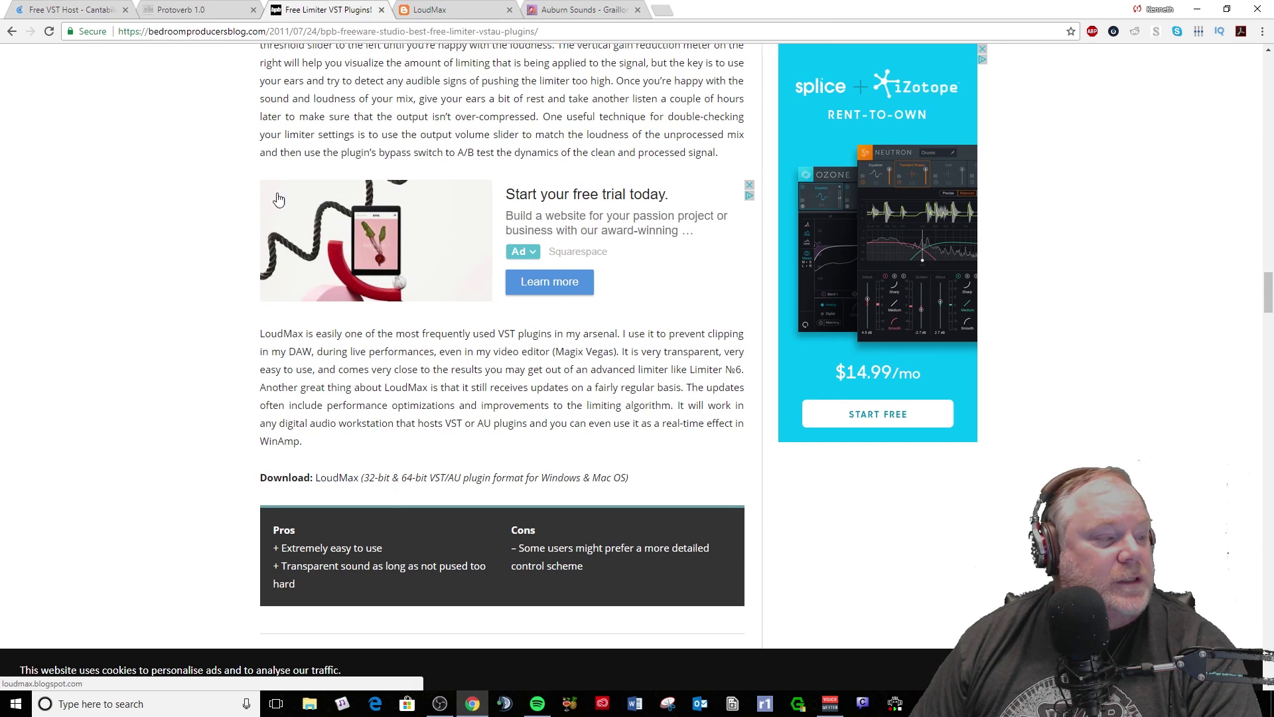
scroll(278, 199, up, 11)
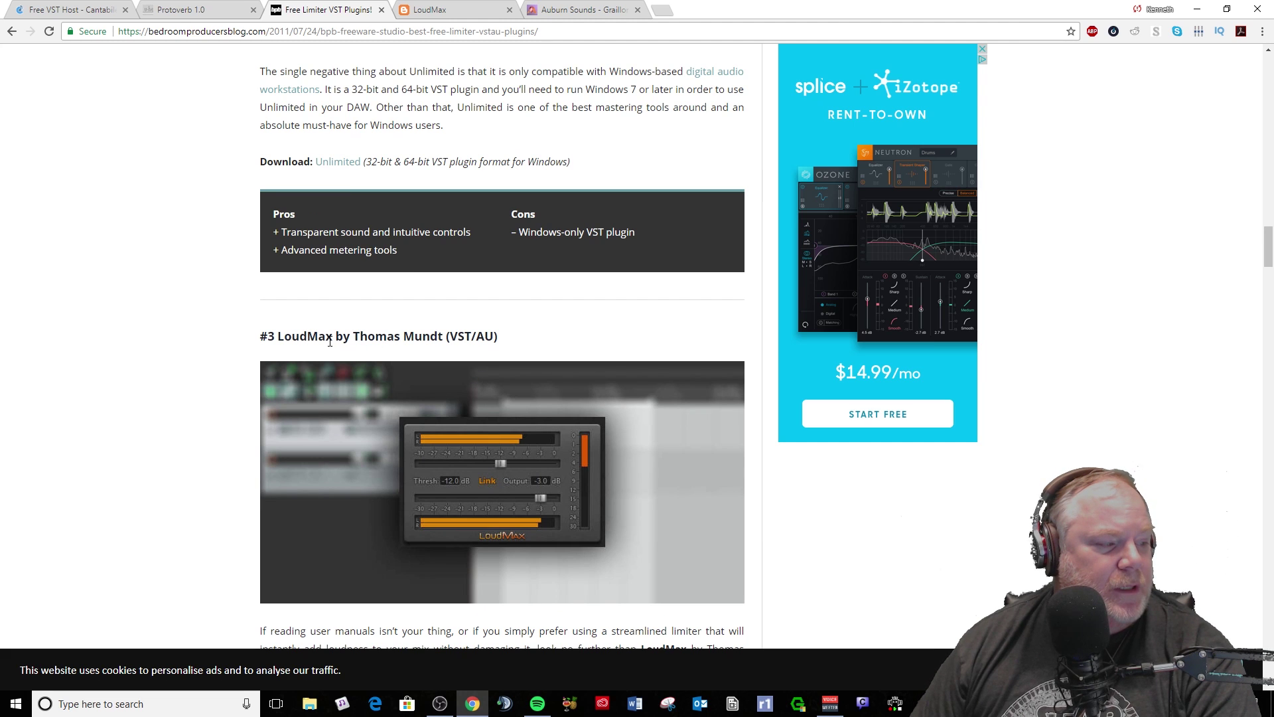
scroll(429, 336, down, 11)
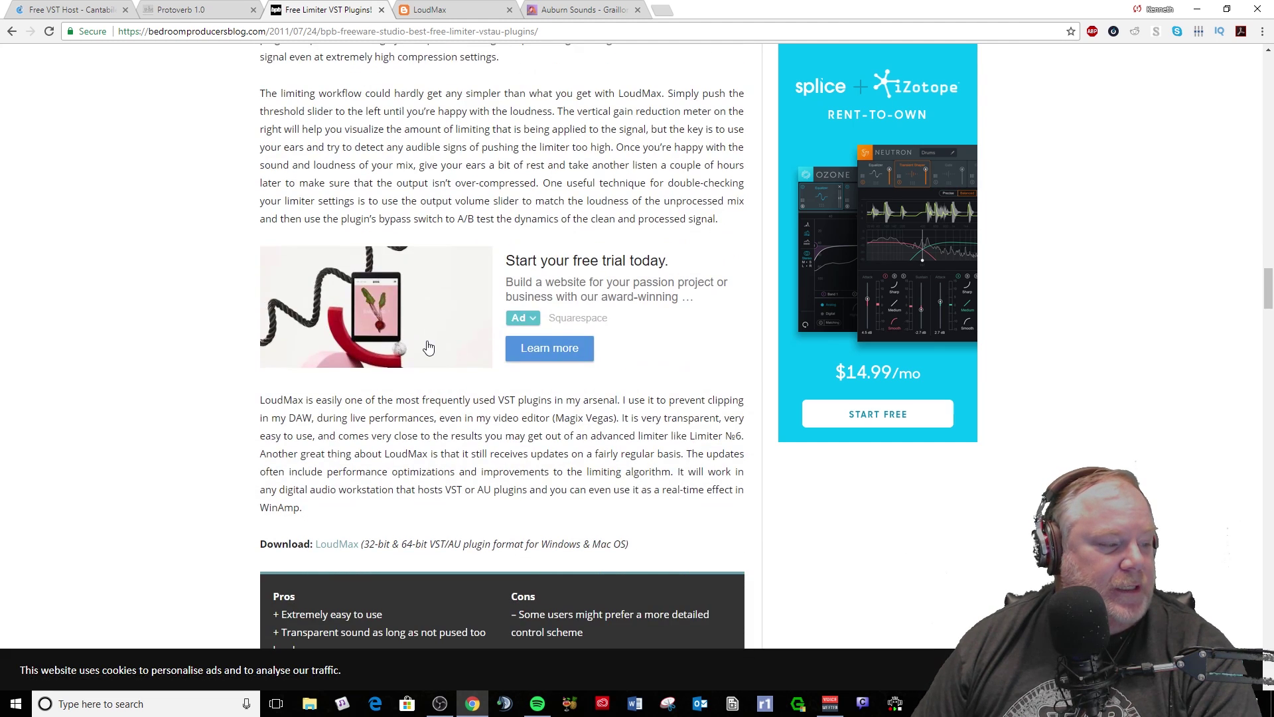
scroll(430, 345, down, 3)
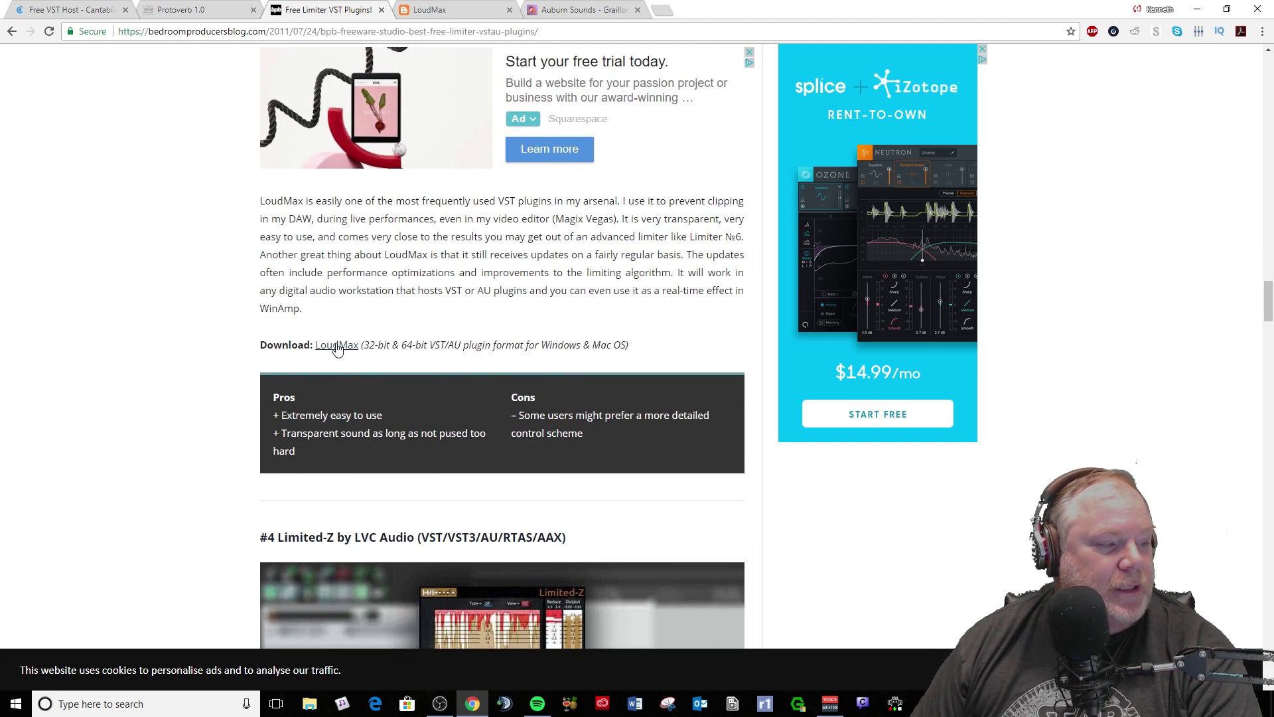
click(336, 346)
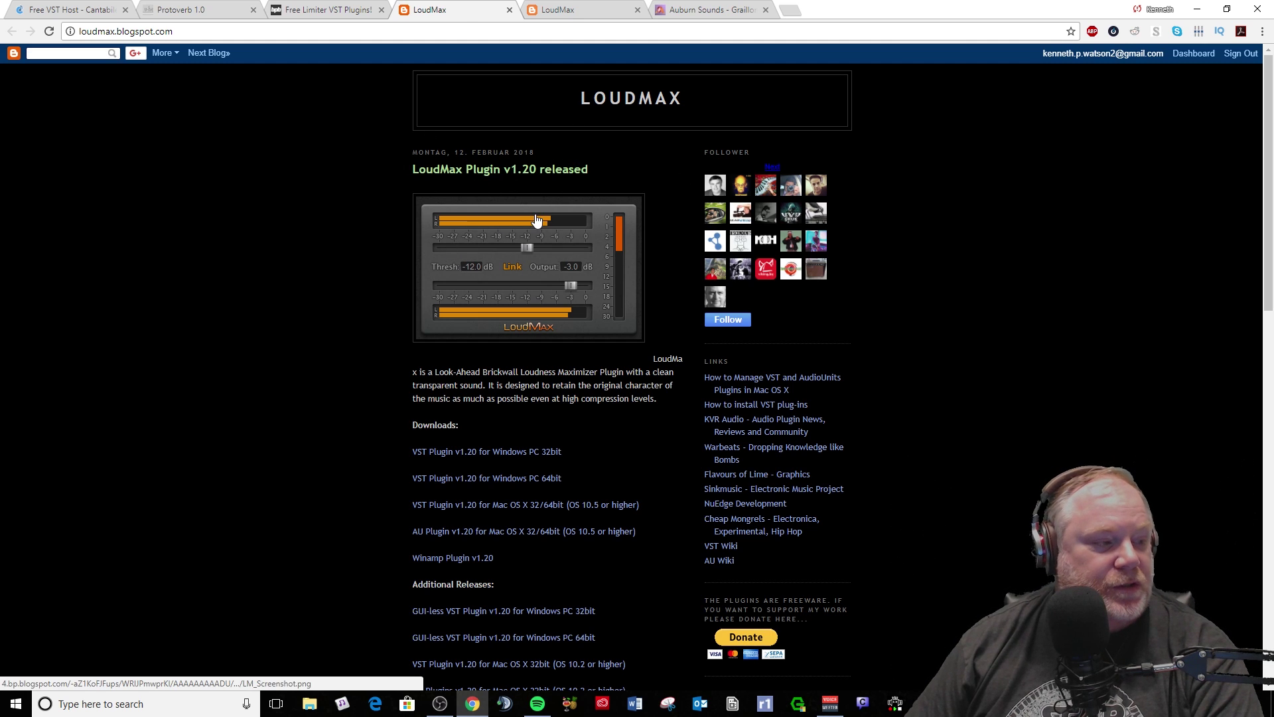
scroll(529, 237, down, 2)
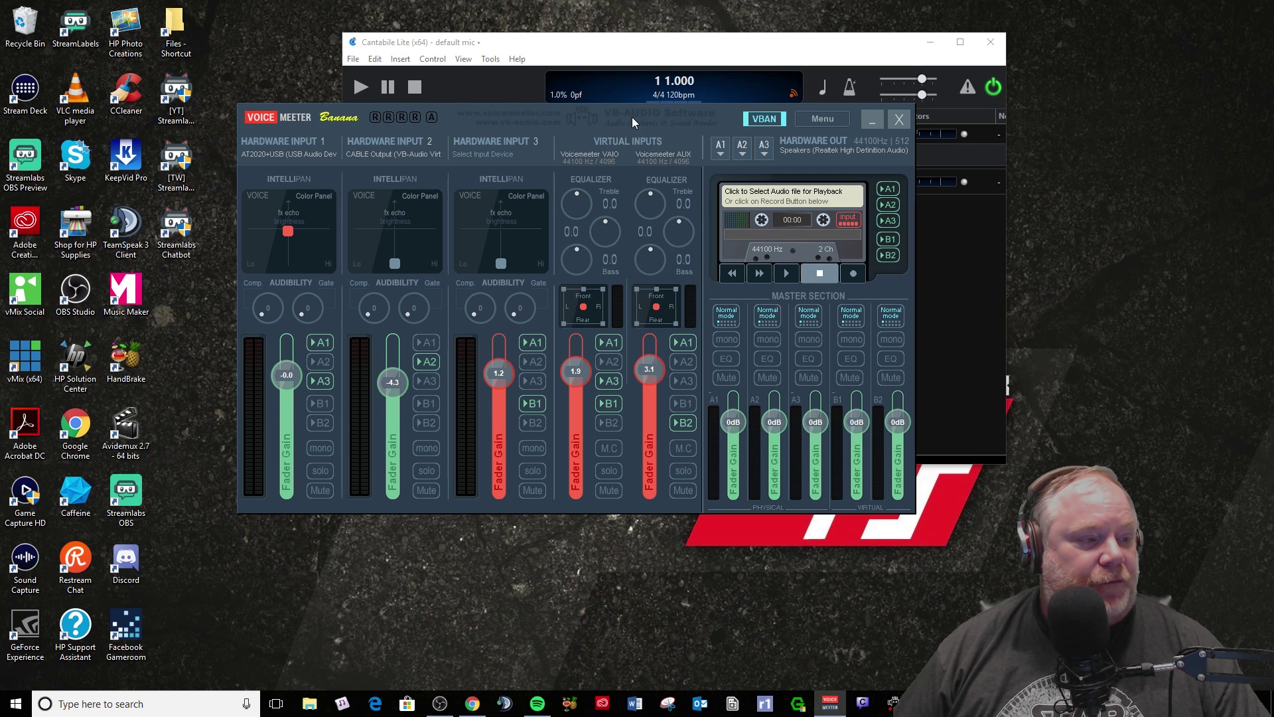
Step: Switch to Voicemeeter Banana, reposition its window, and open System Settings / Options
drag(632, 117, 655, 90)
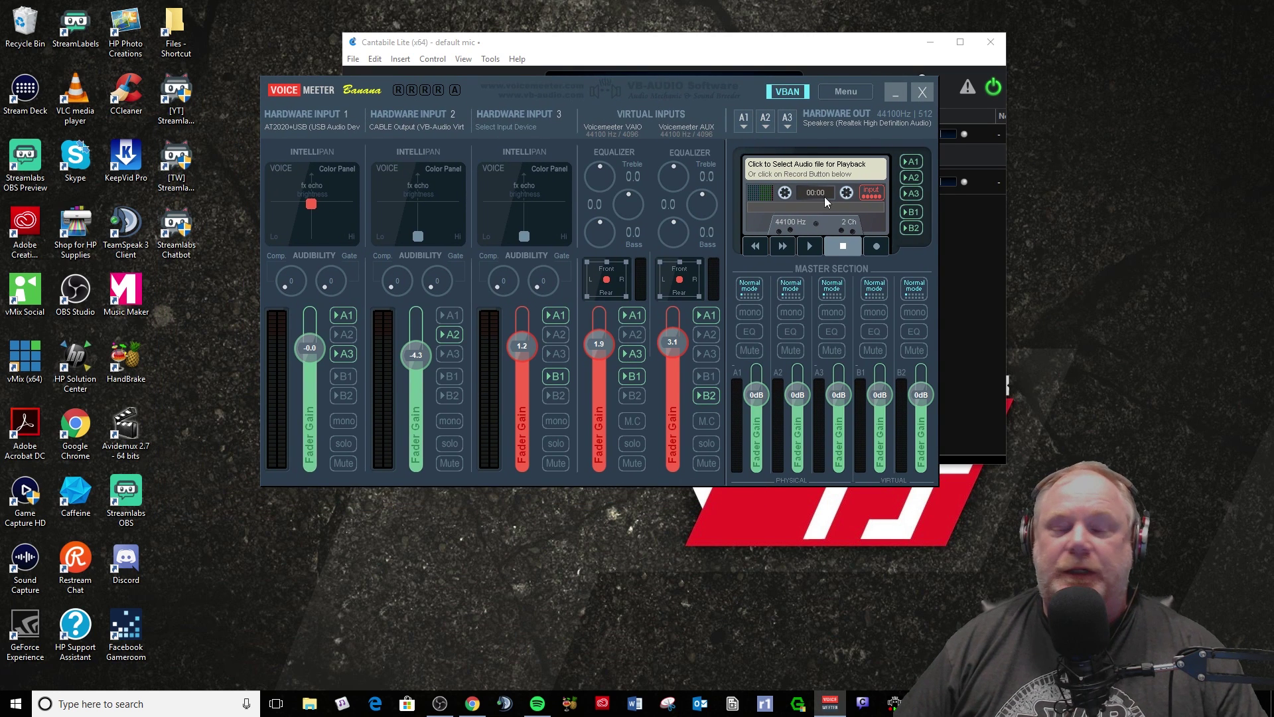
click(844, 94)
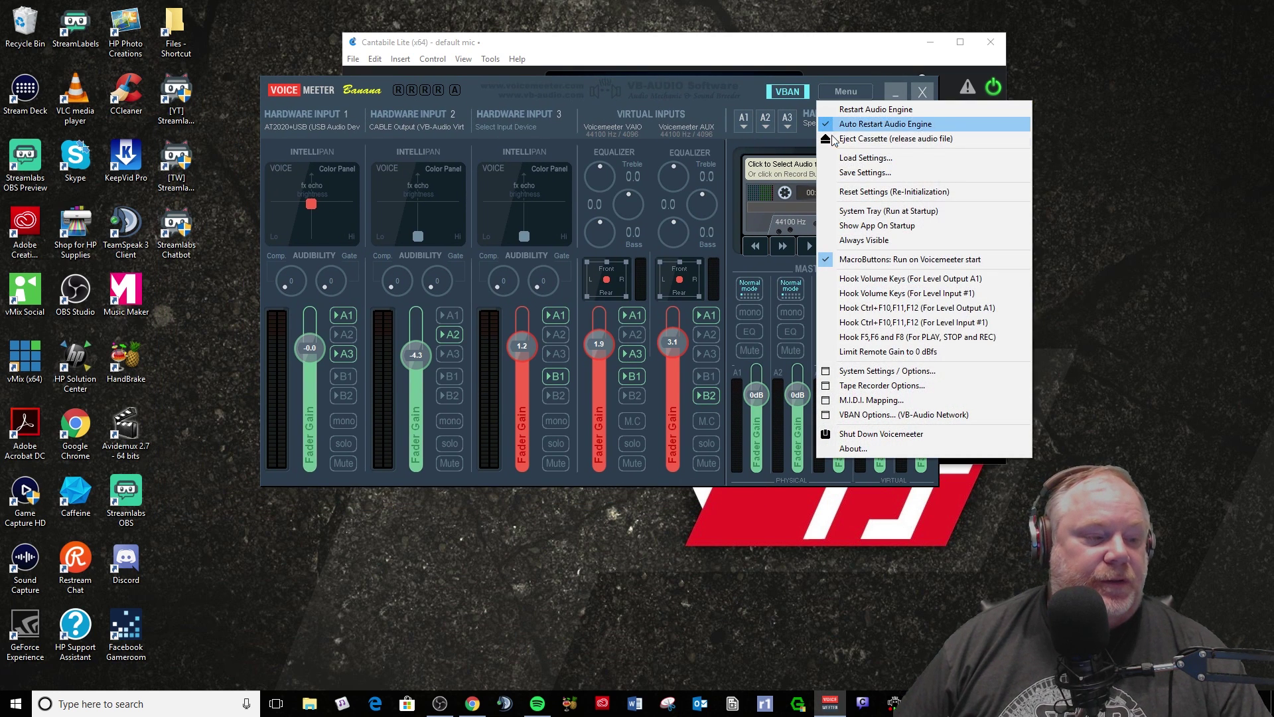
click(902, 374)
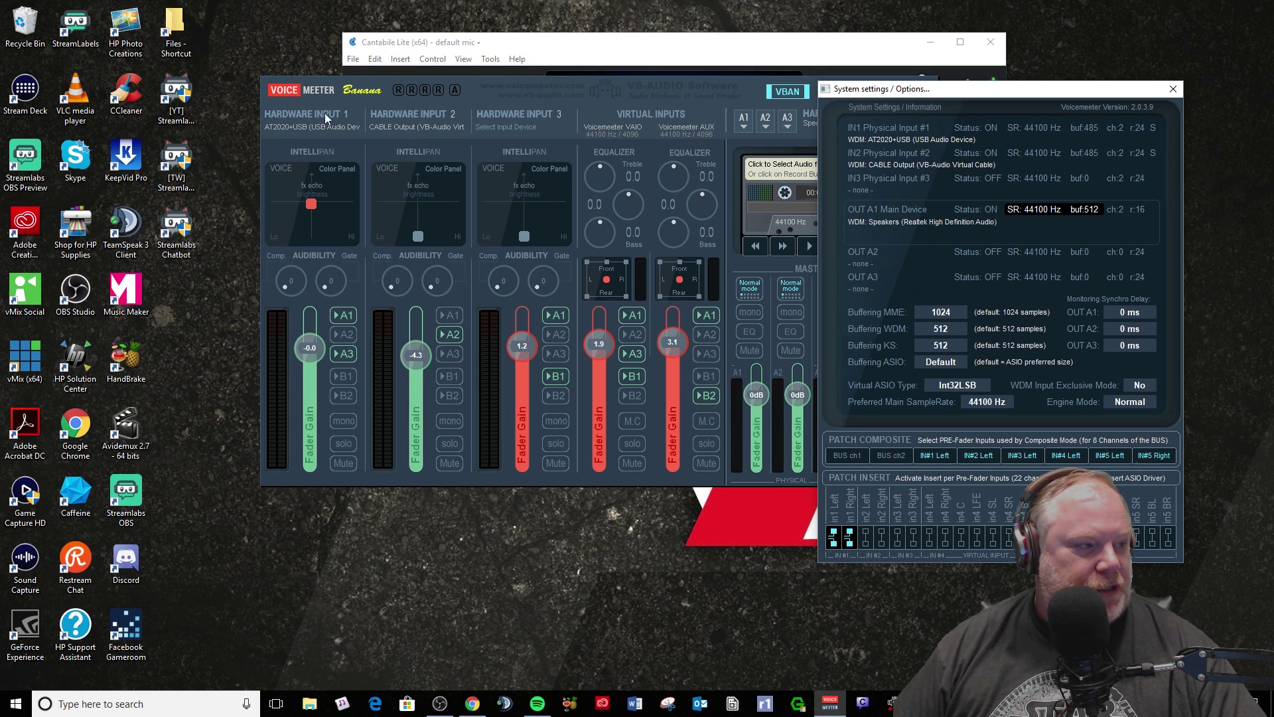
Step: Move the Hardware Input 2 Intellipan marker up and return it to the bottom of its pad
click(403, 178)
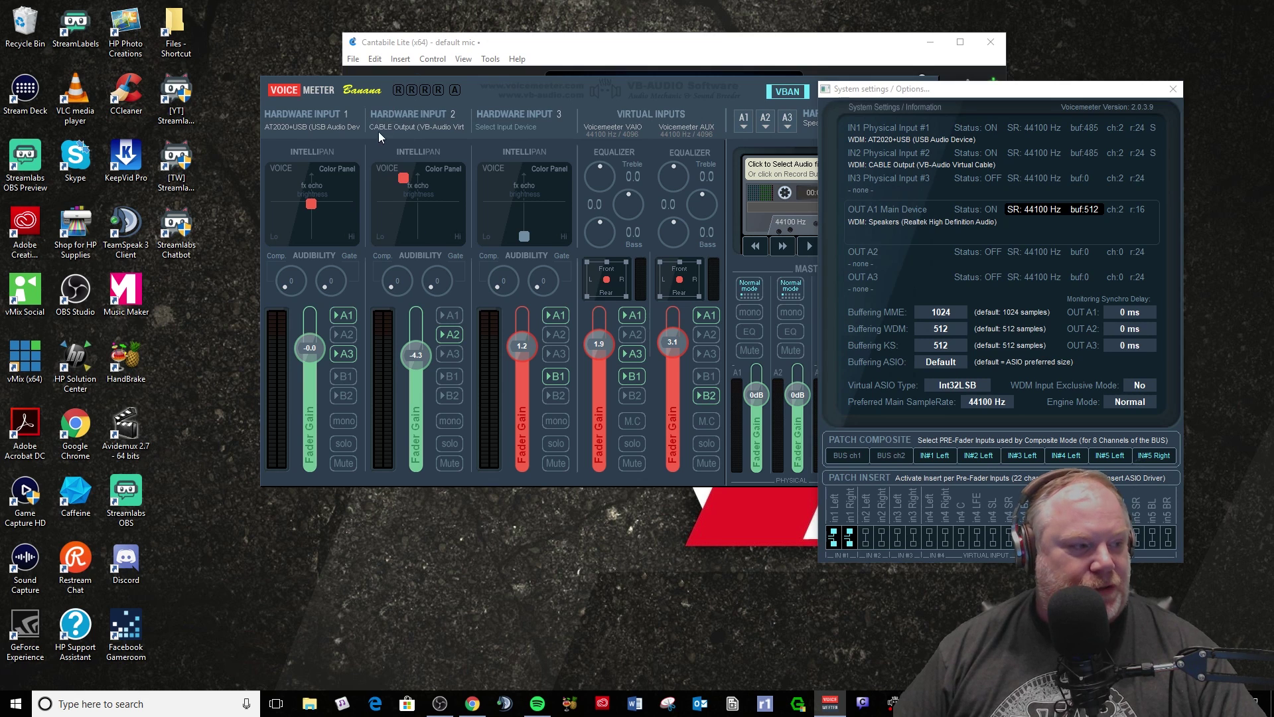
drag(400, 177, 416, 267)
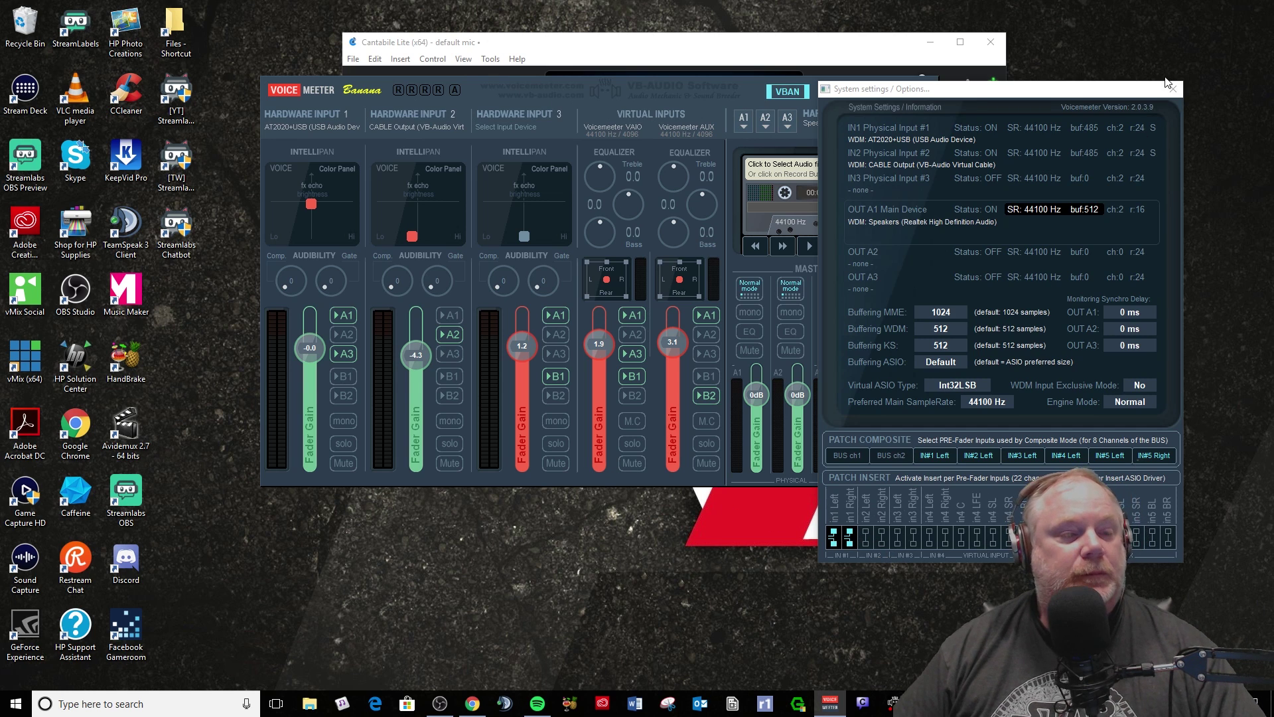
Step: Turn the in1 Left patch insert off and on again, and close the system settings
click(834, 539)
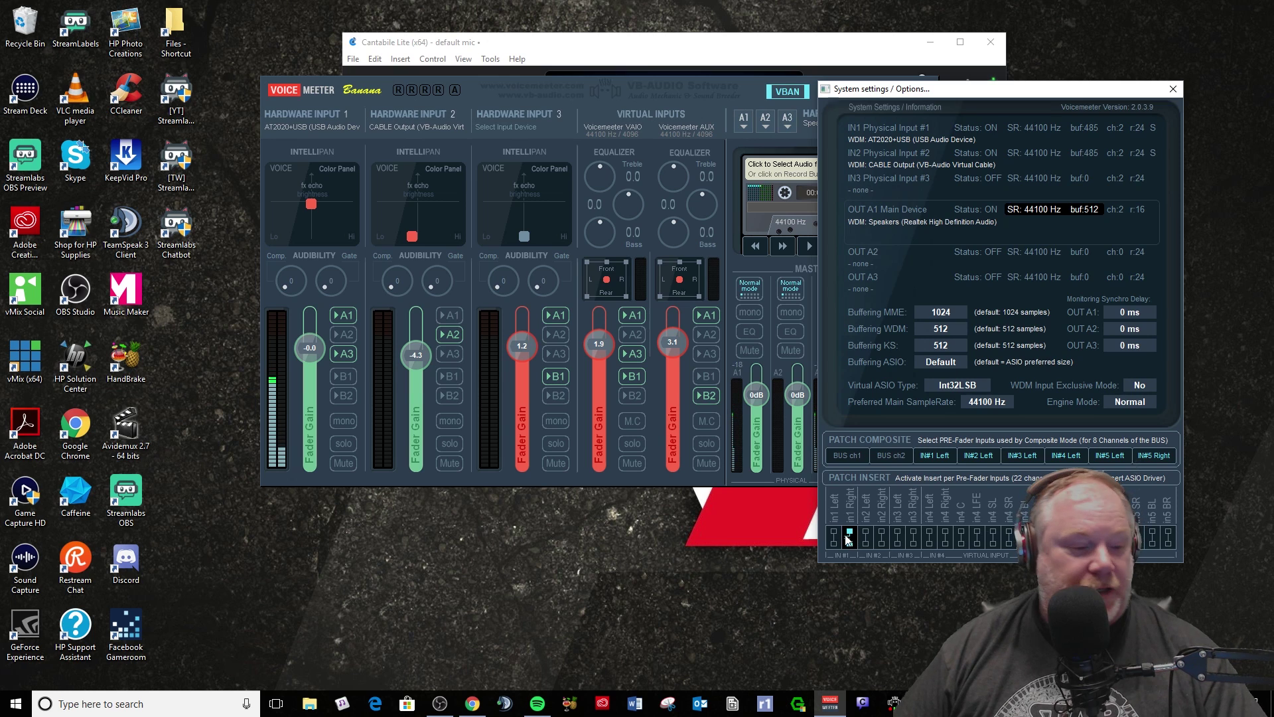
click(831, 540)
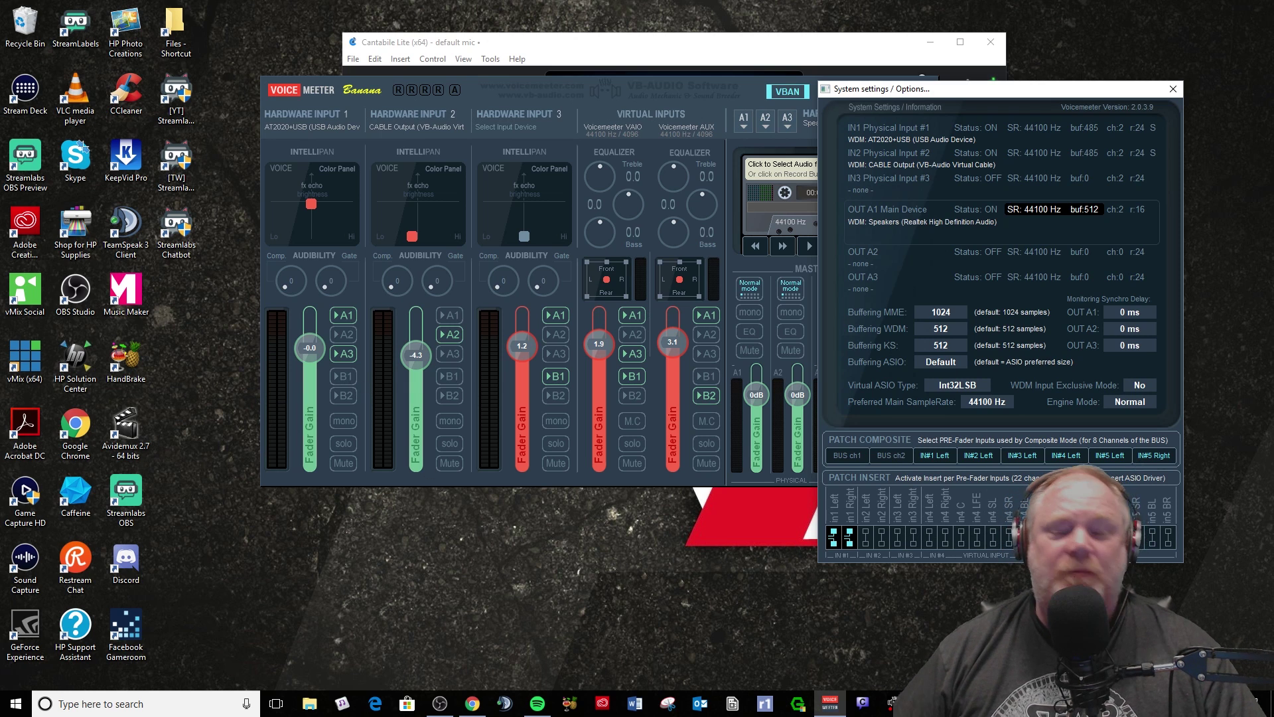
click(1172, 89)
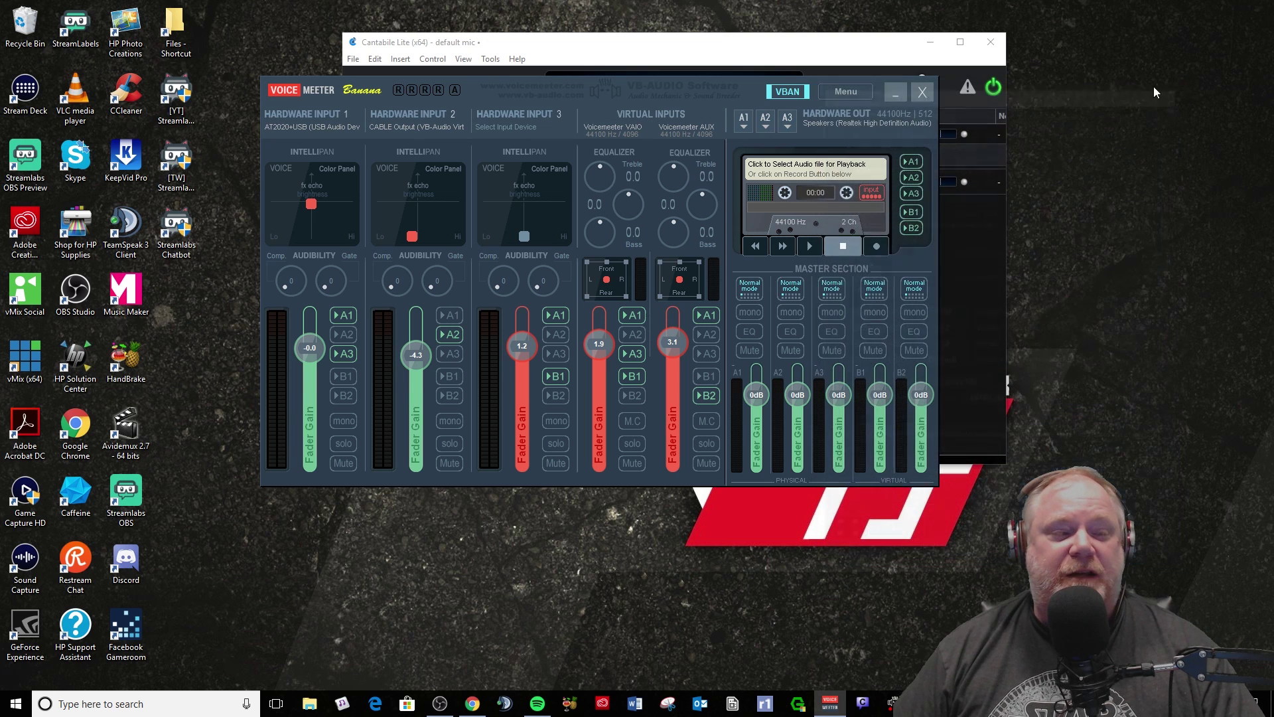
Step: Move the Voicemeeter window out of the way and bring Cantabile Lite to the front in the middle of the desktop
drag(761, 91, 491, 360)
drag(714, 45, 838, 51)
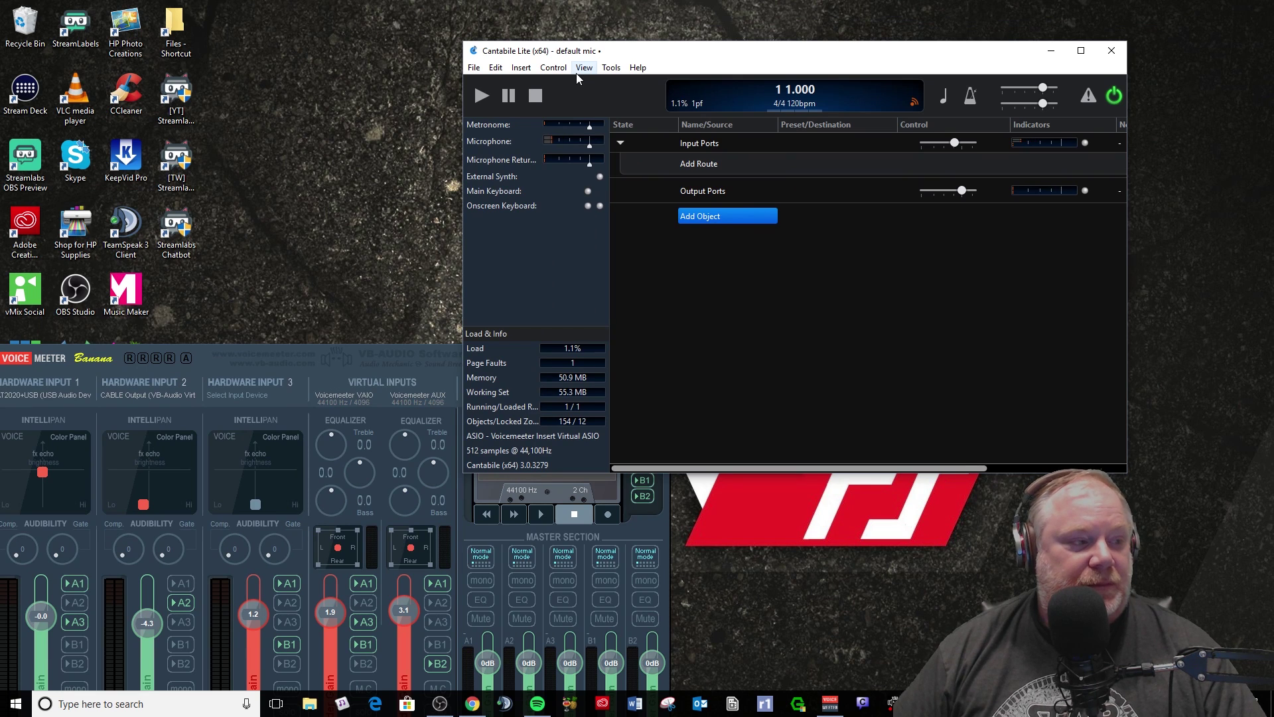
drag(744, 56, 701, 55)
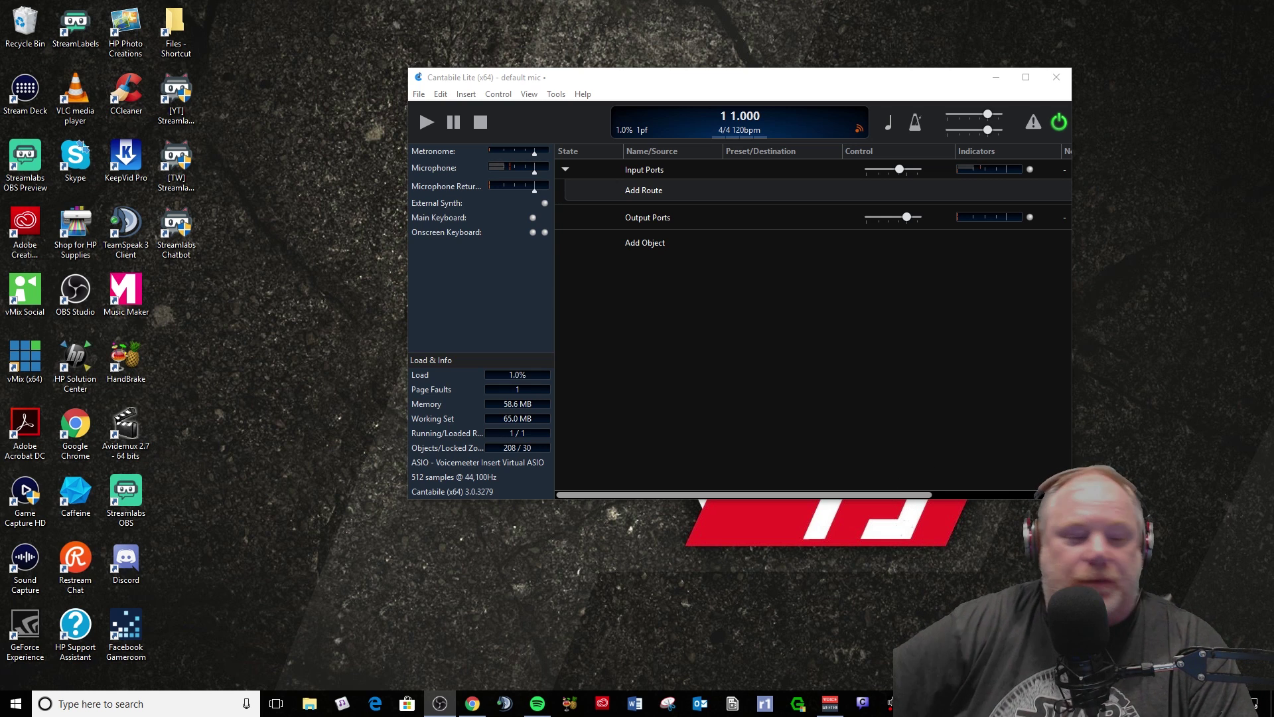
Step: Open Cantabile's options and review the Audio Engine's audio driver choices, keeping ASIO - Voicemeeter Insert Virtual ASIO
click(558, 96)
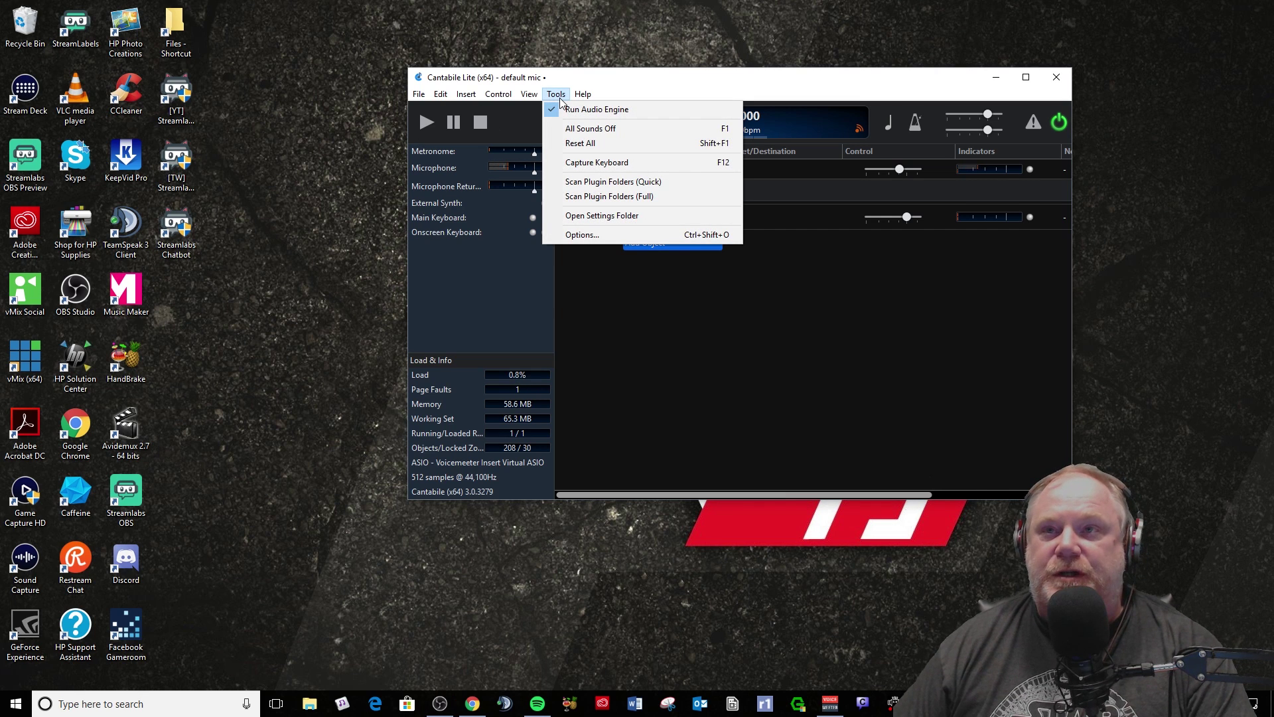
click(583, 235)
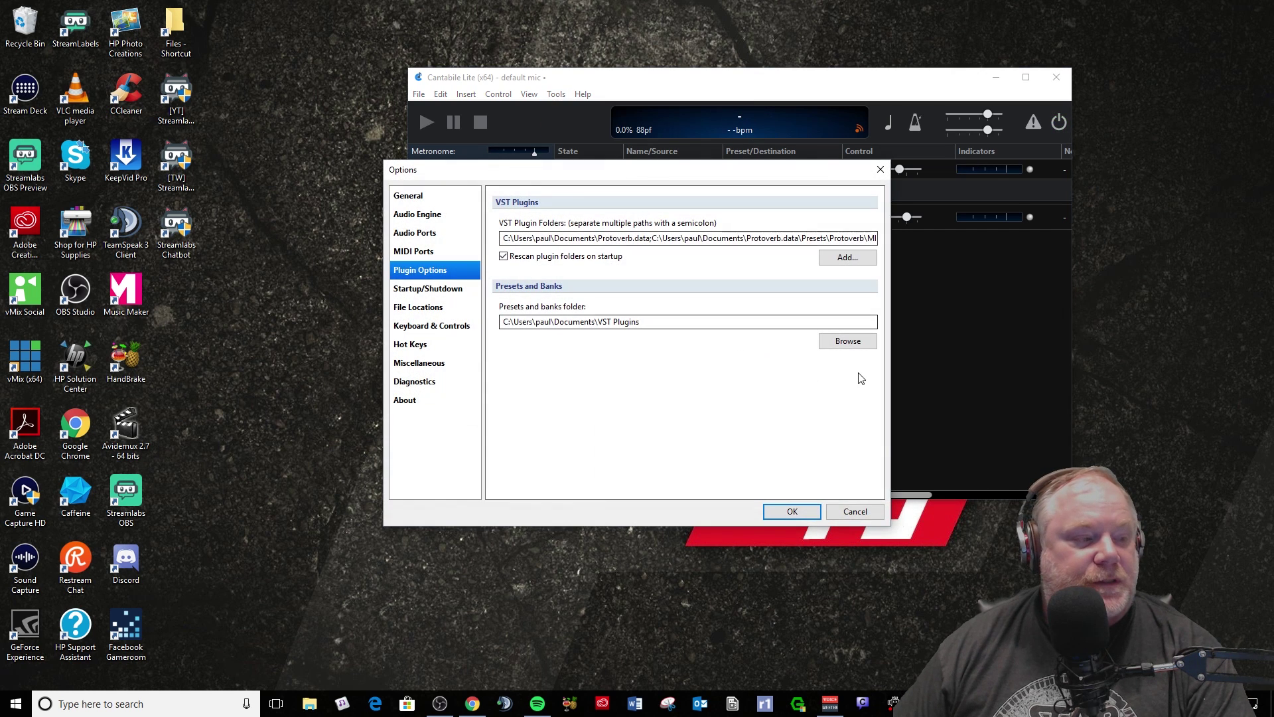
click(416, 216)
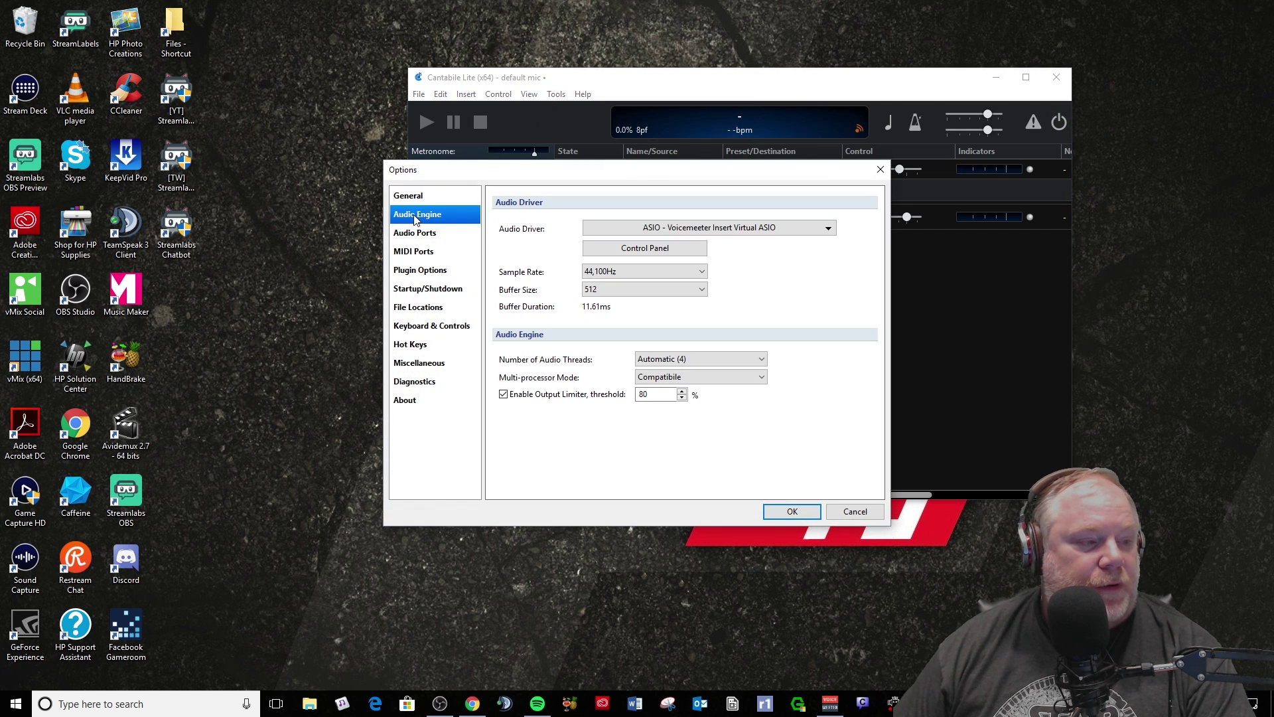
click(676, 229)
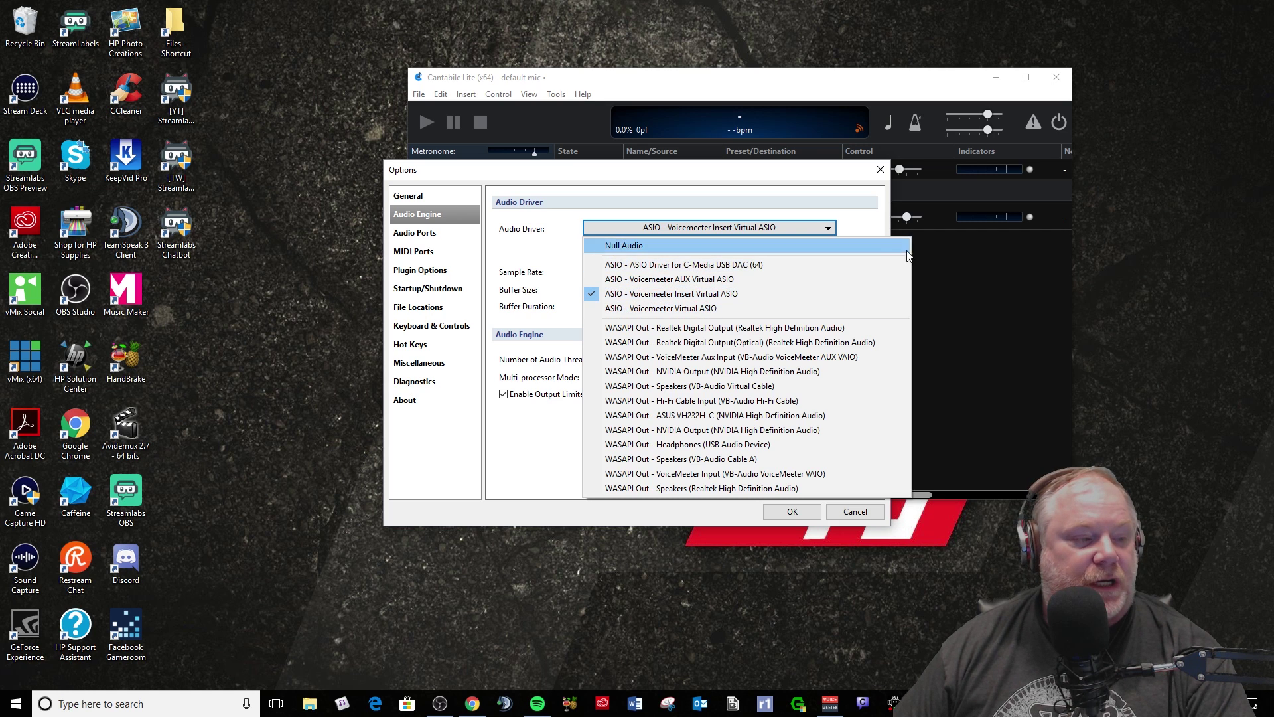
click(870, 209)
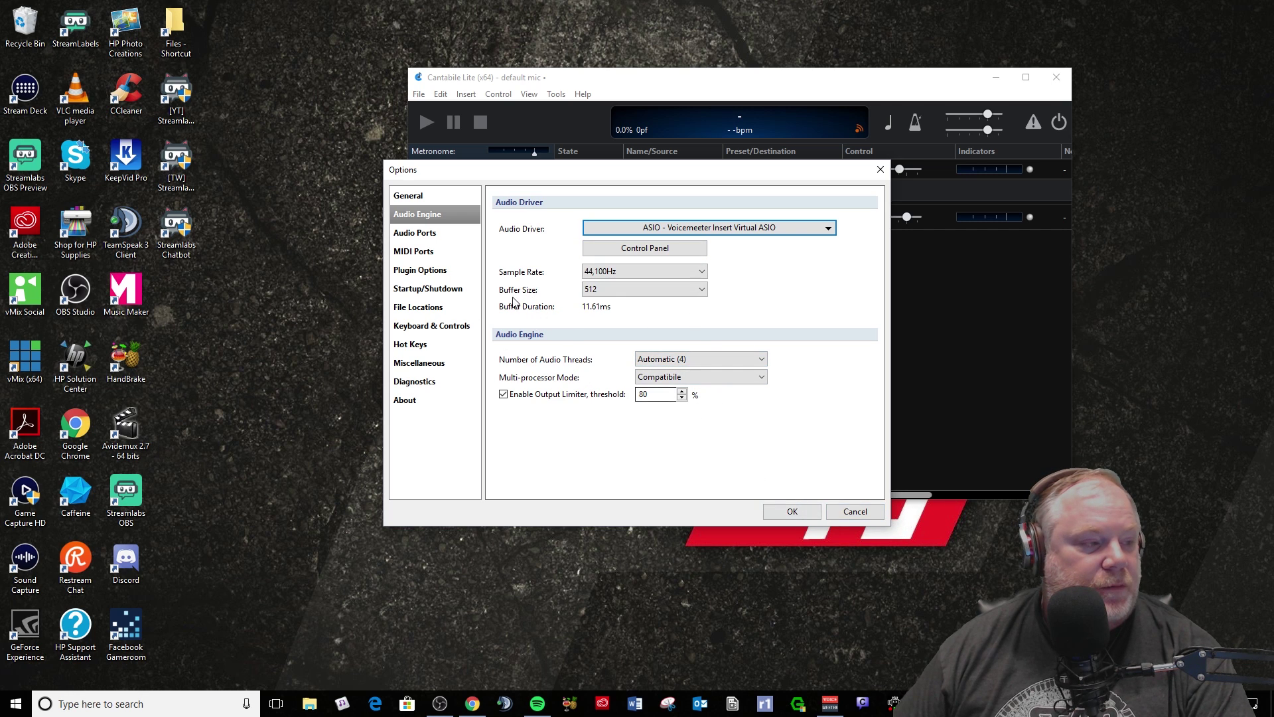
Step: Show the audio port assignments and view the Microphone input port's settings without changing them
click(428, 235)
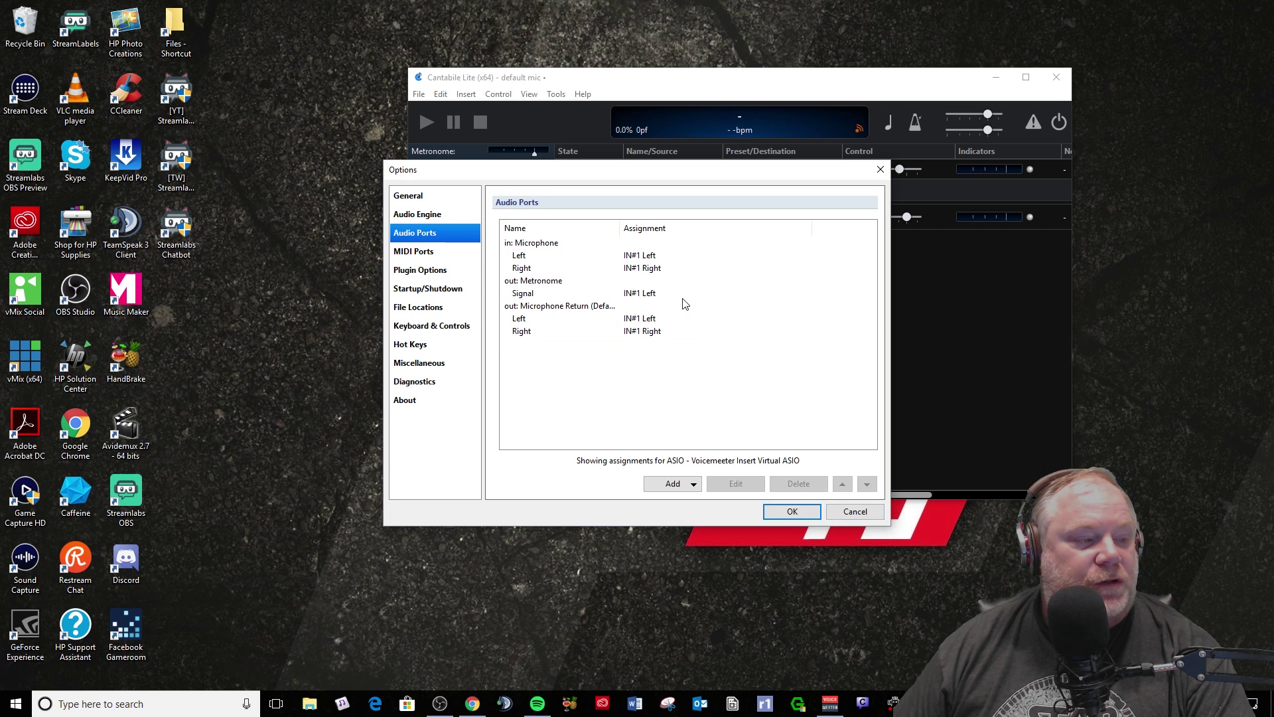
drag(623, 174, 657, 113)
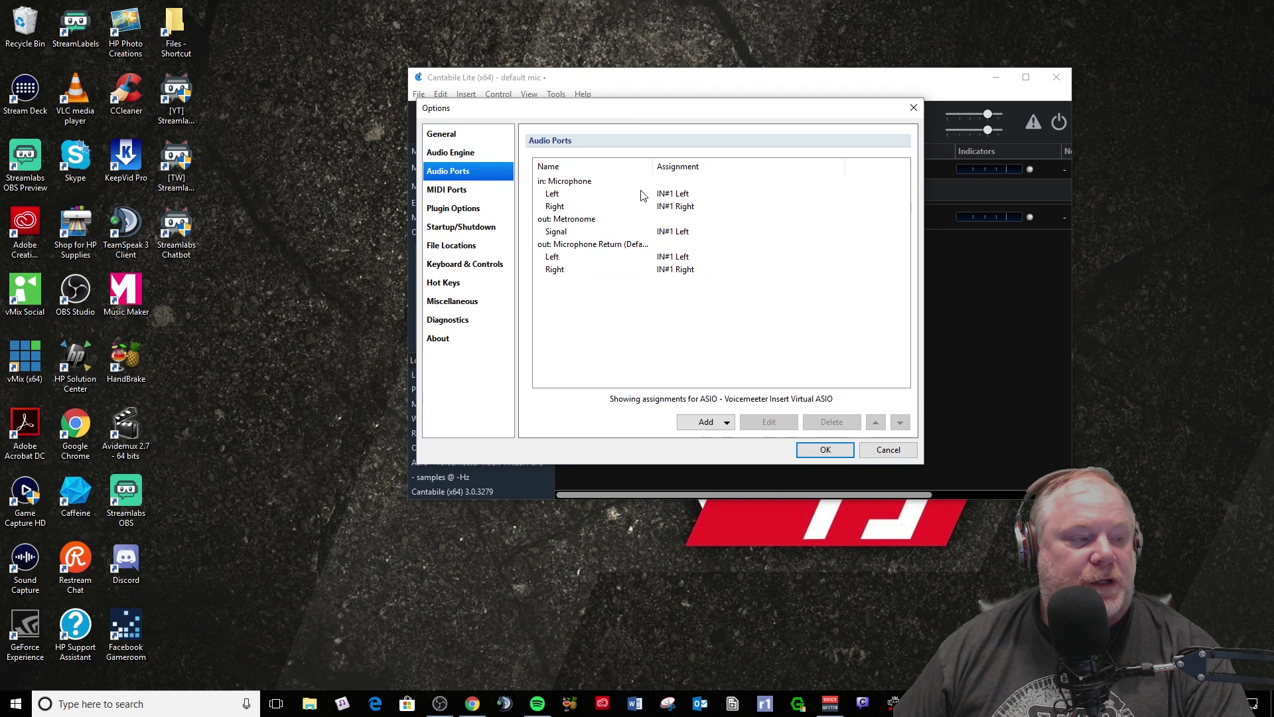
click(565, 183)
double_click(565, 183)
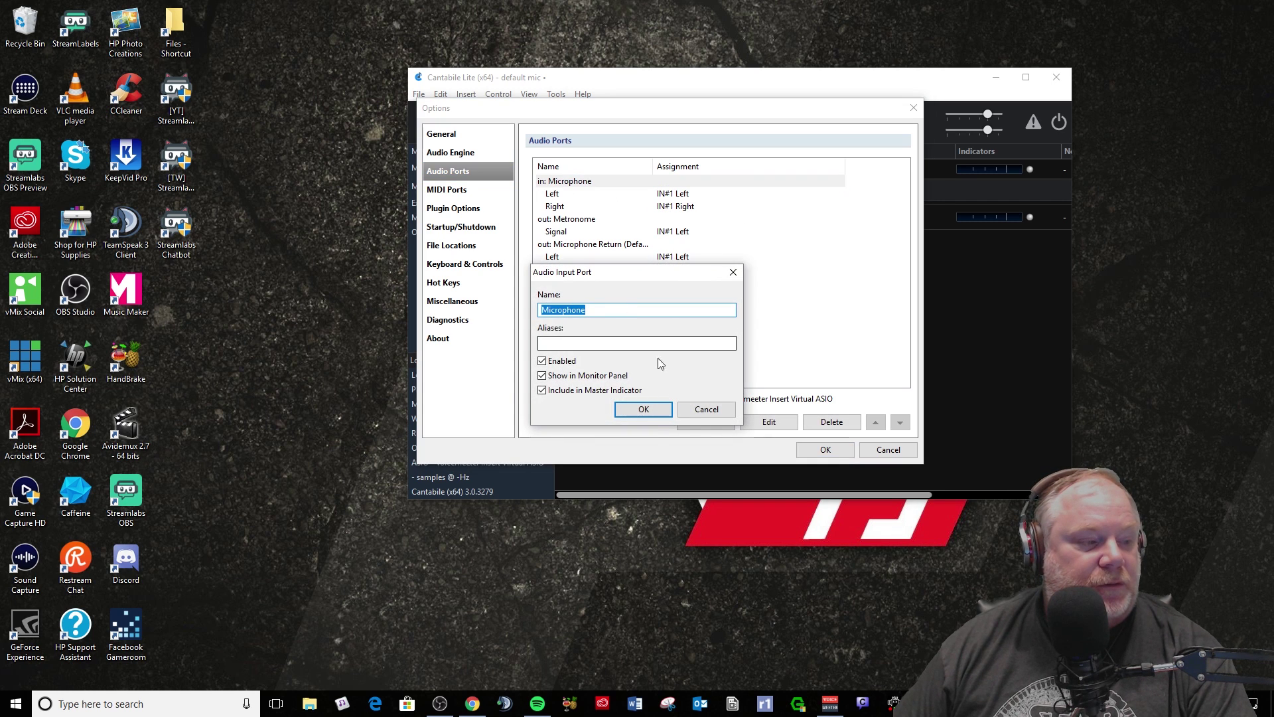
click(706, 409)
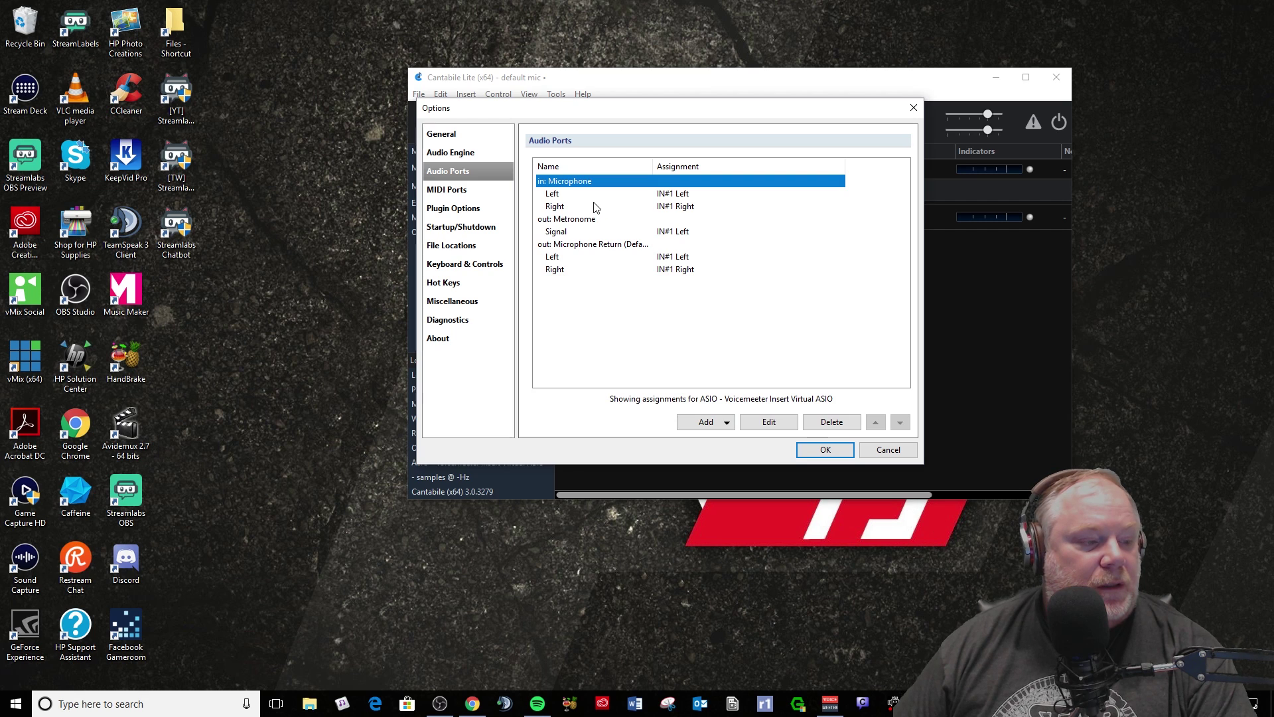
Step: Delete all existing audio ports: the Microphone input, the Metronome output and the Microphone Return output
click(832, 422)
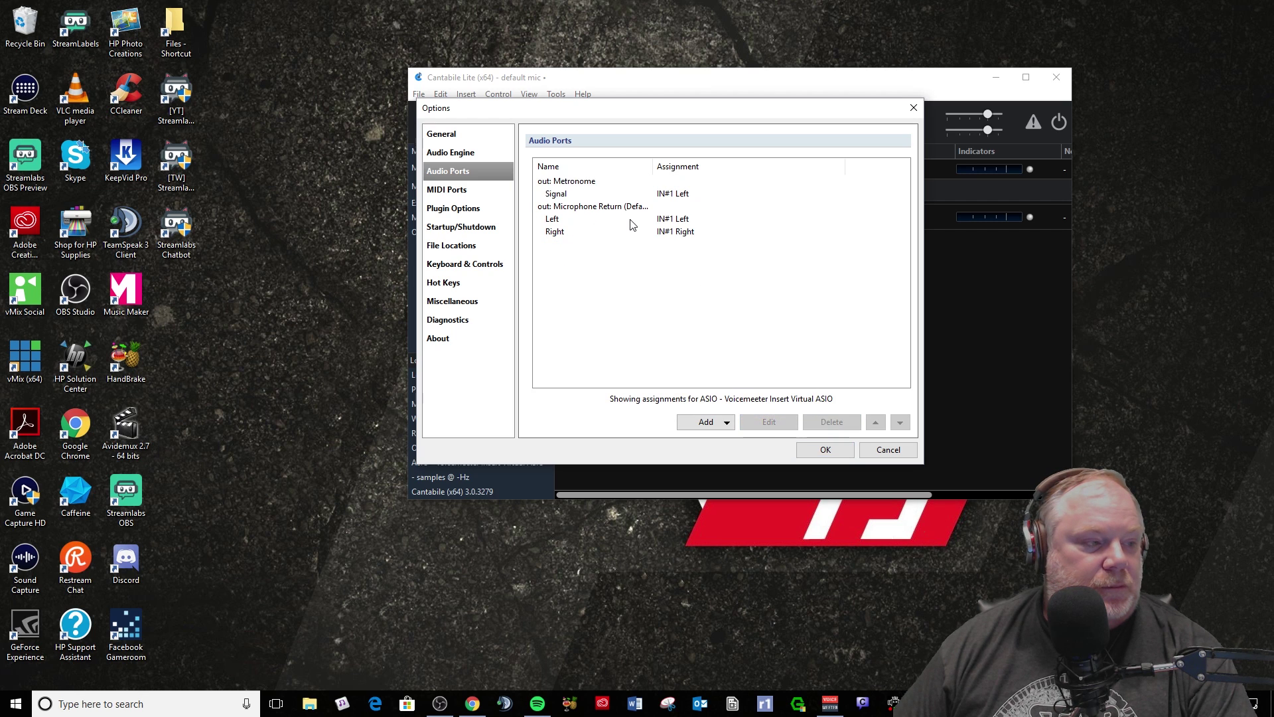
click(621, 194)
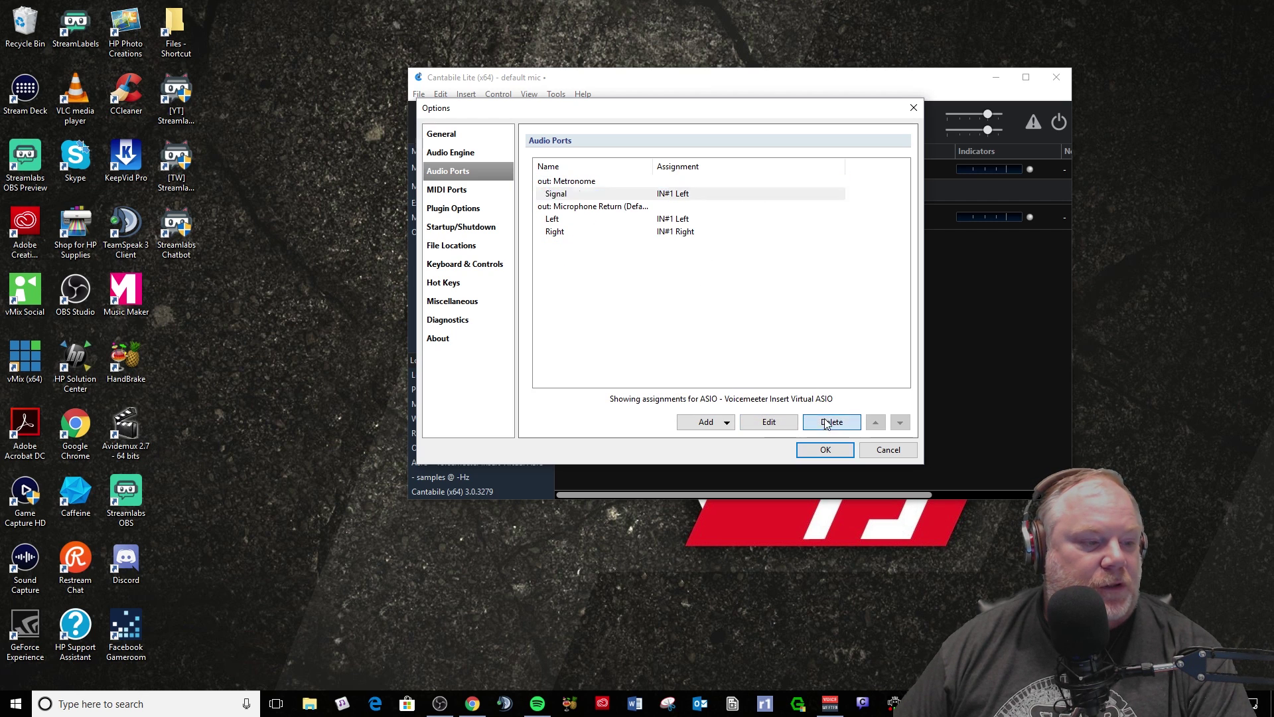
click(832, 422)
click(617, 206)
click(831, 422)
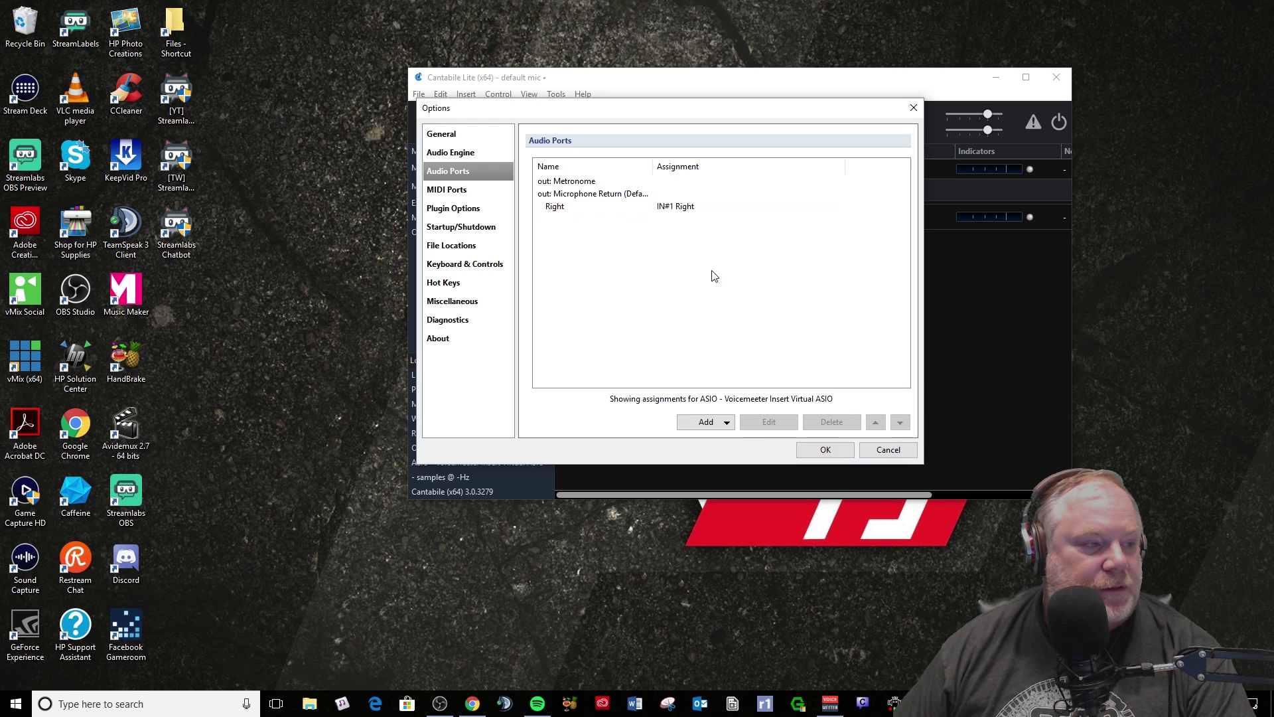
click(566, 187)
click(831, 422)
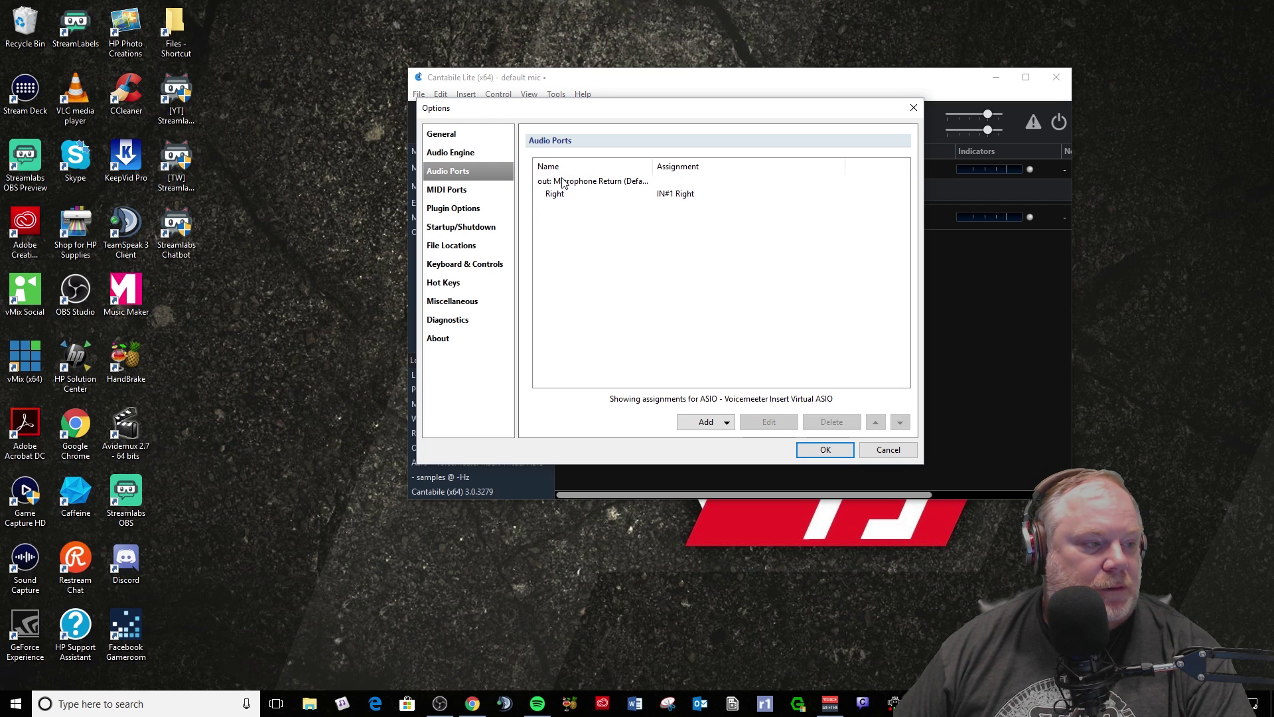
click(565, 183)
click(831, 422)
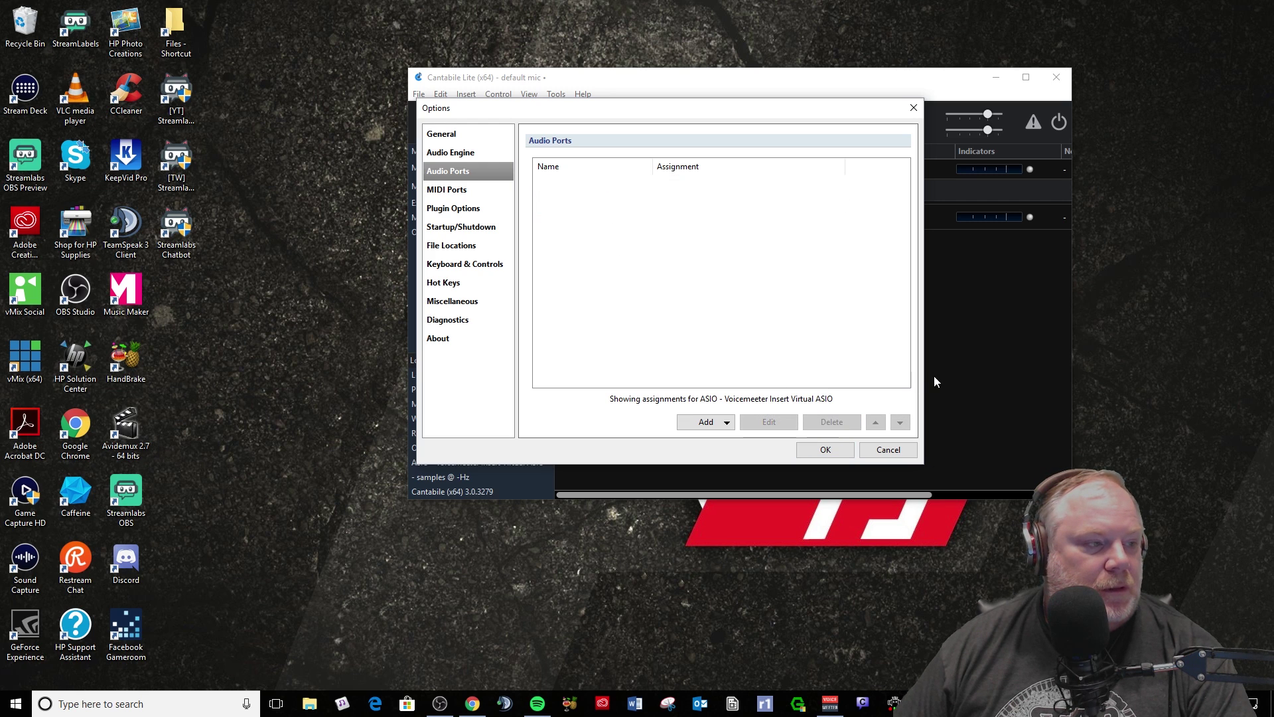
Step: Add a stereo input port named Microphone
click(709, 425)
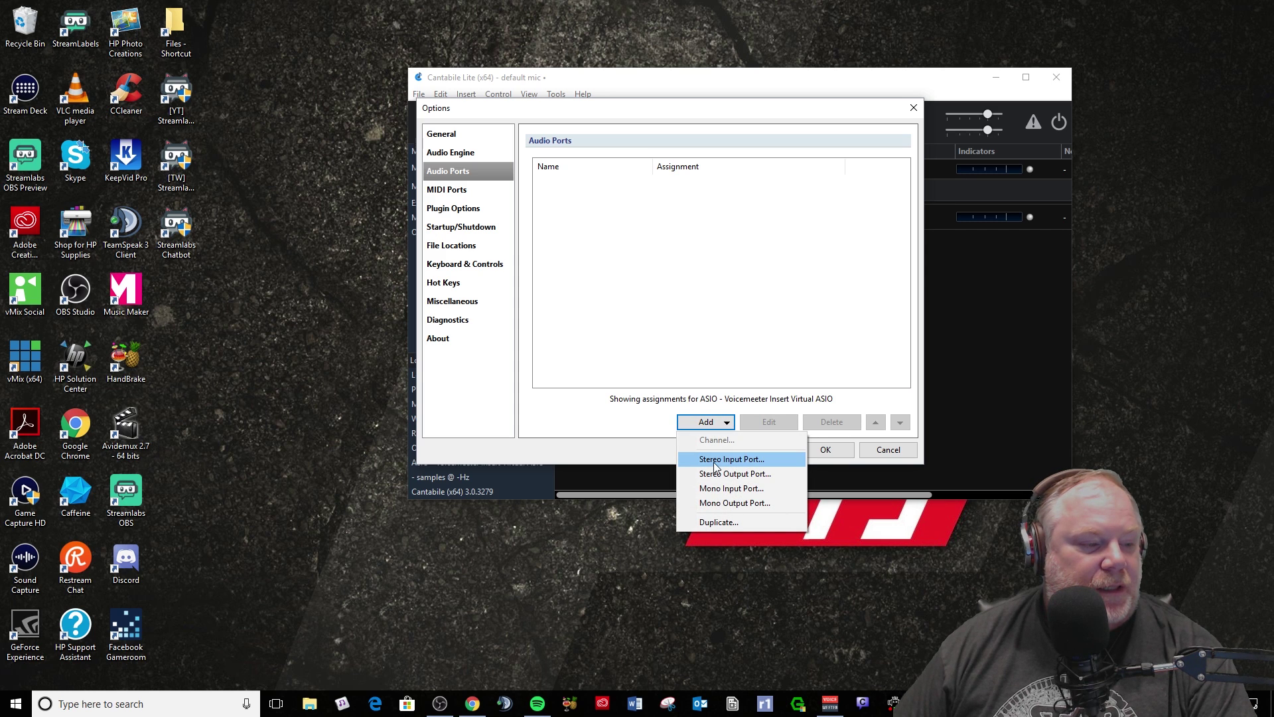
click(737, 459)
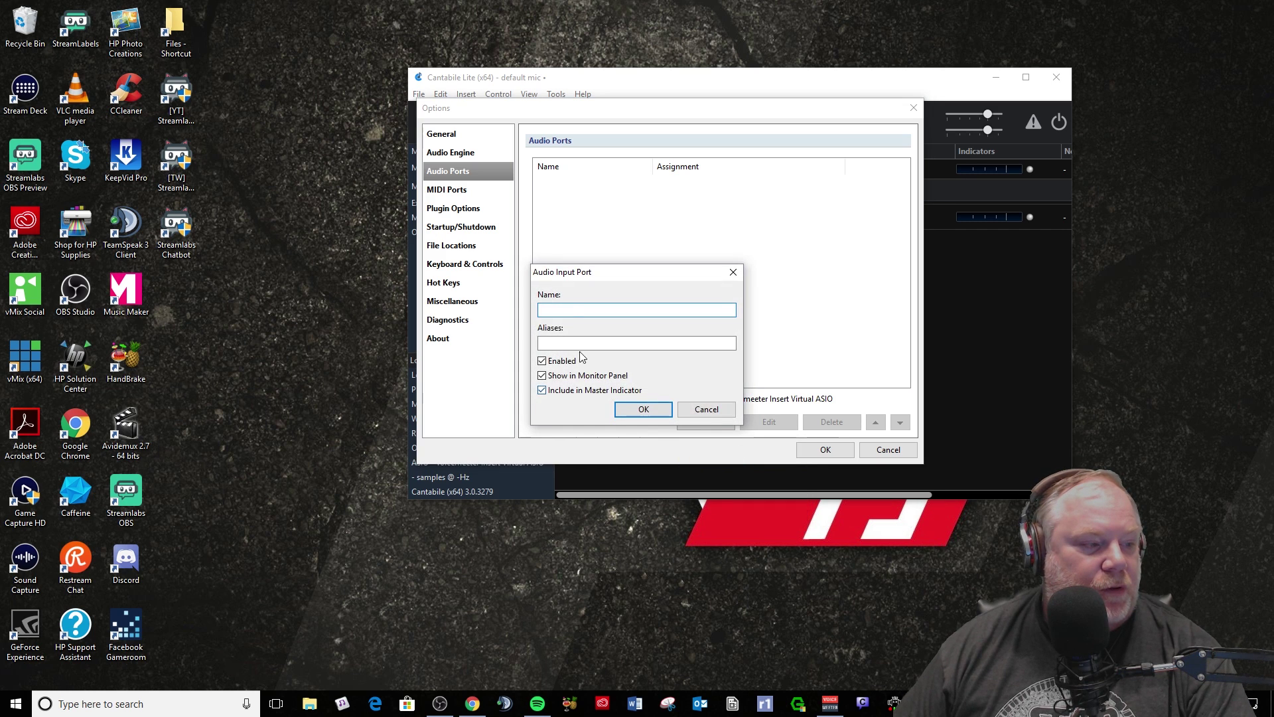
text(Micero)
key(BackSpace)
key(BackSpace)
key(BackSpace)
text(rophone)
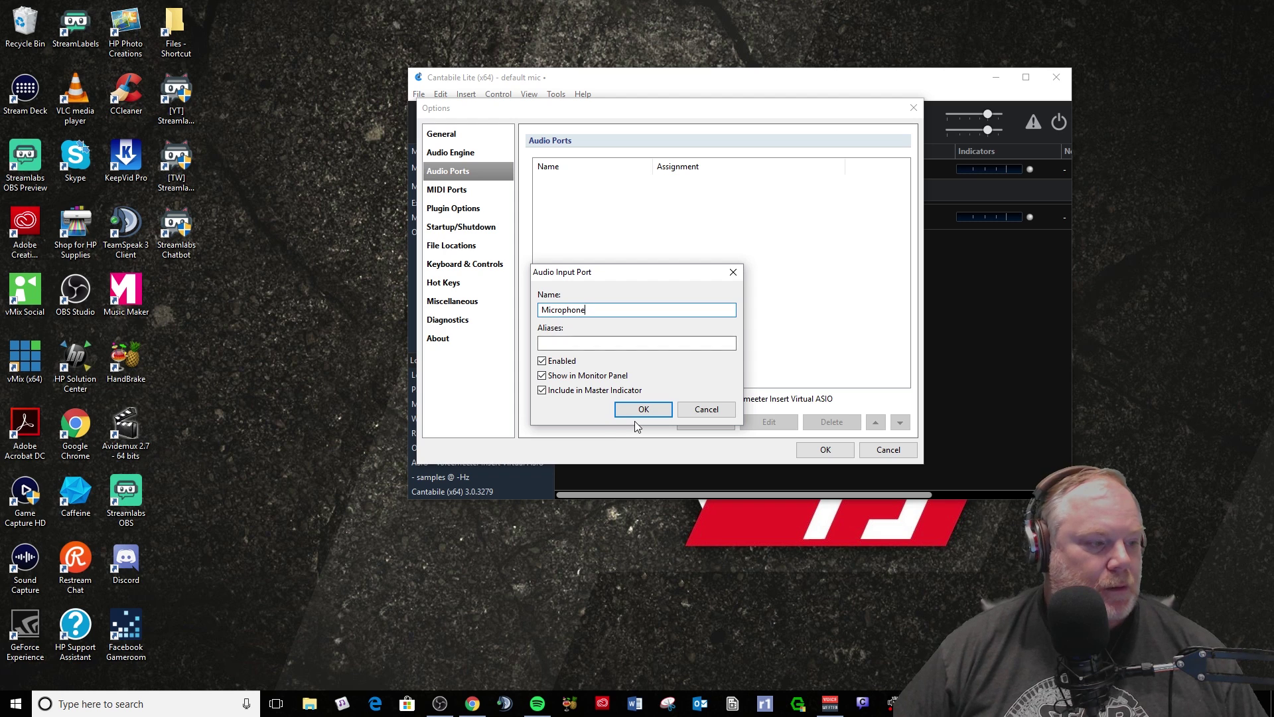
click(638, 410)
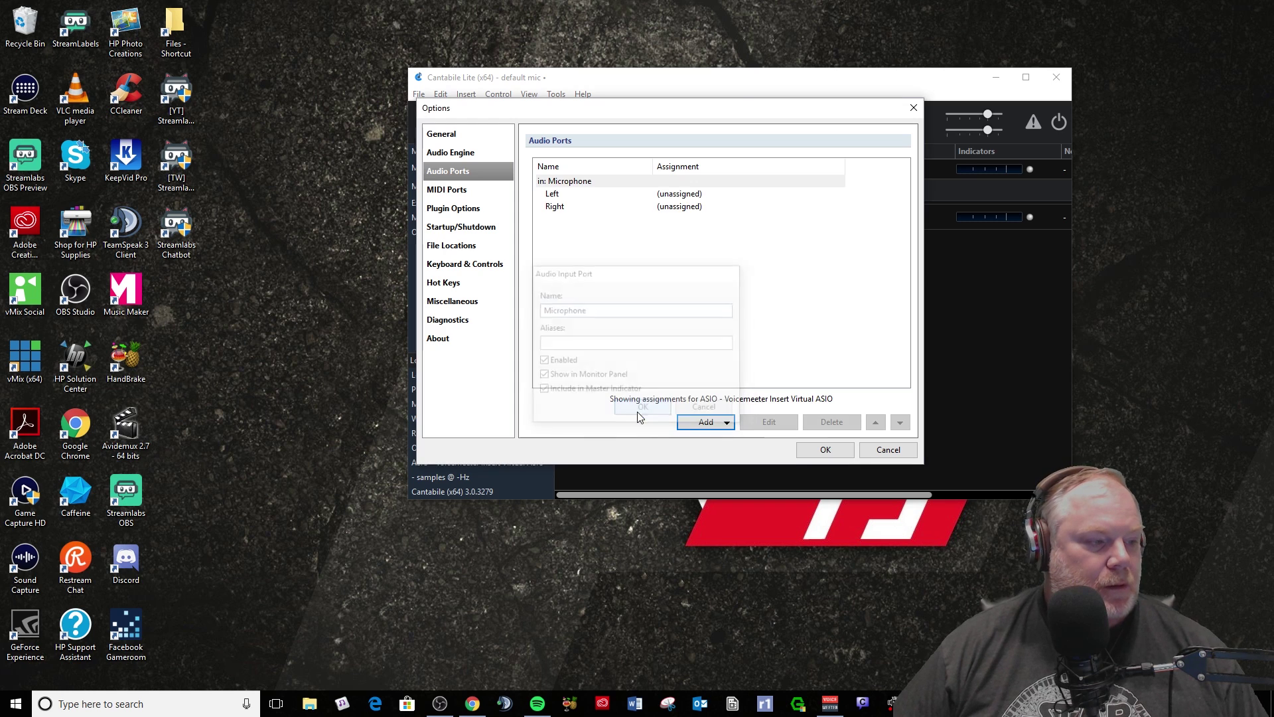
Step: Add a stereo output port named MIcrophone out
click(722, 422)
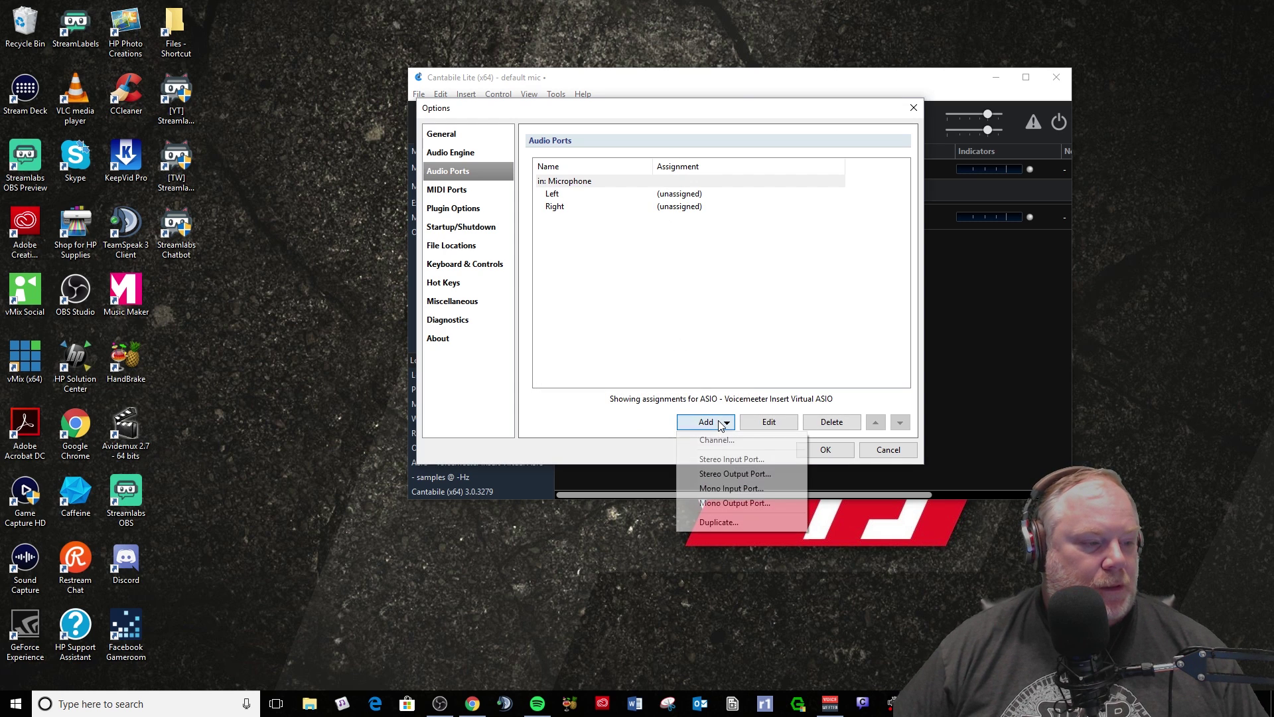
click(724, 473)
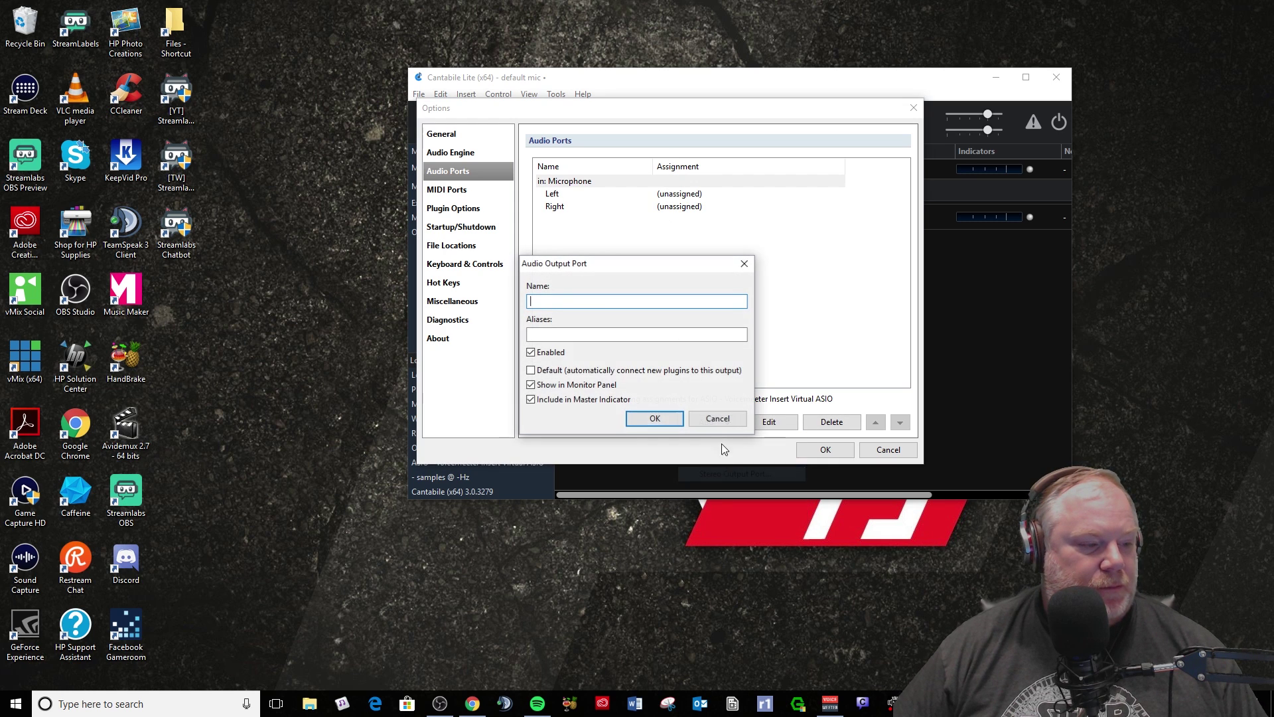
text(MIcro)
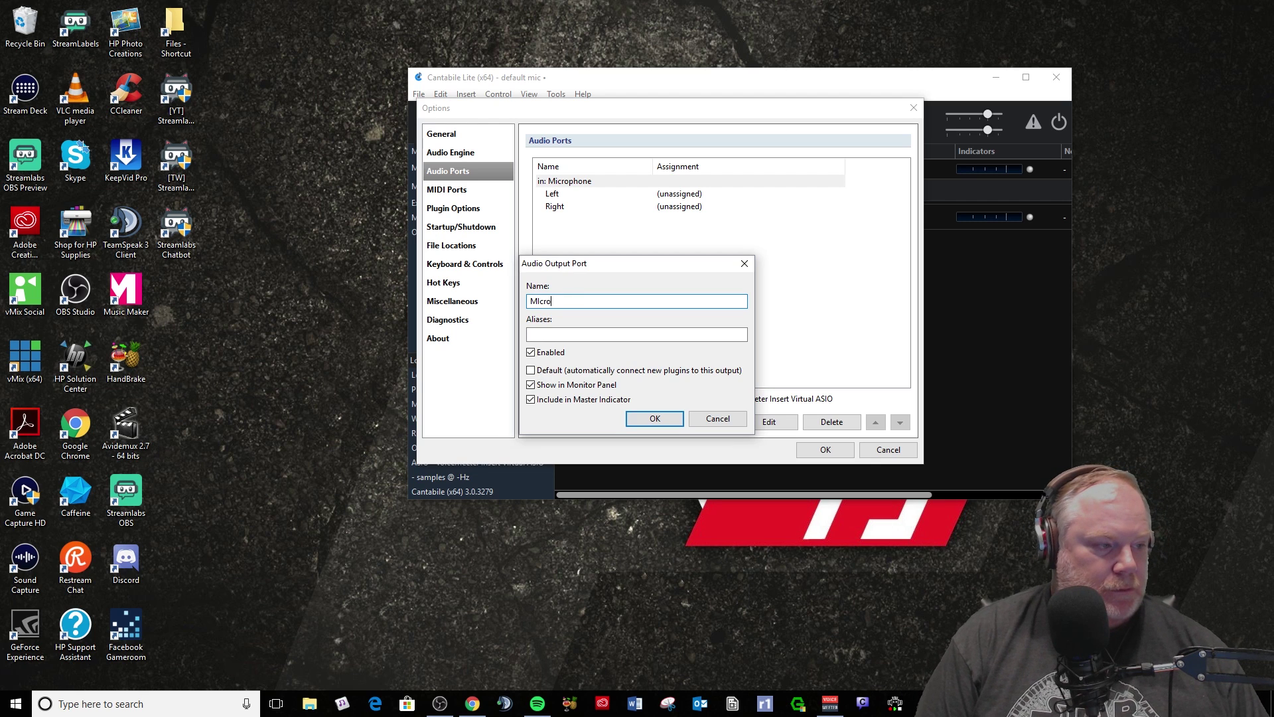
text(phone out)
click(654, 419)
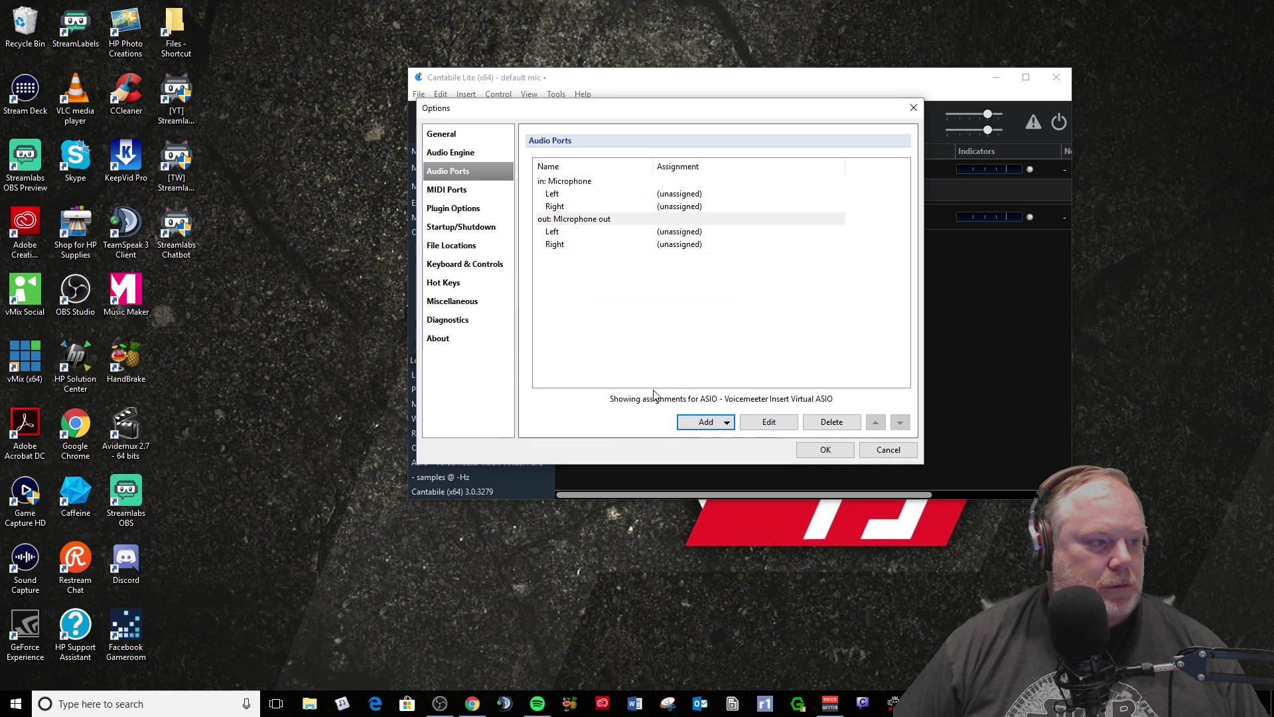
Step: Assign channel IN#1 Left to the Left channel of the Microphone input port
click(604, 194)
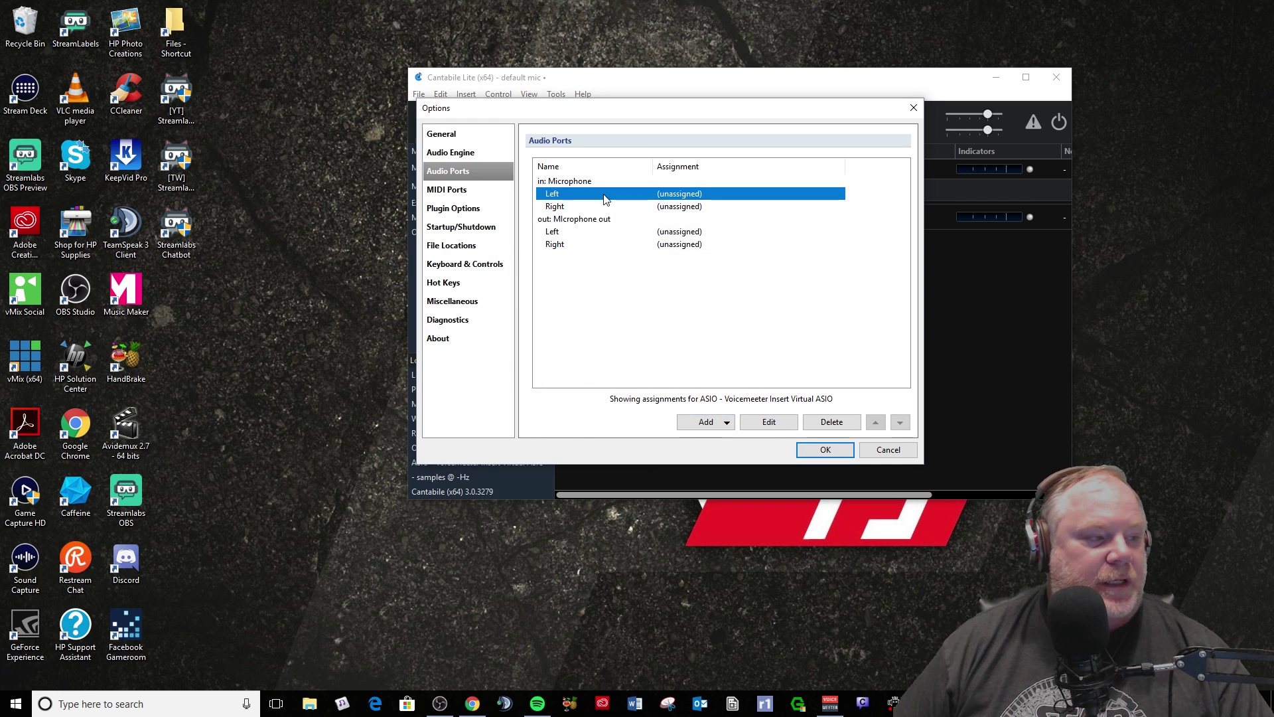
double_click(604, 194)
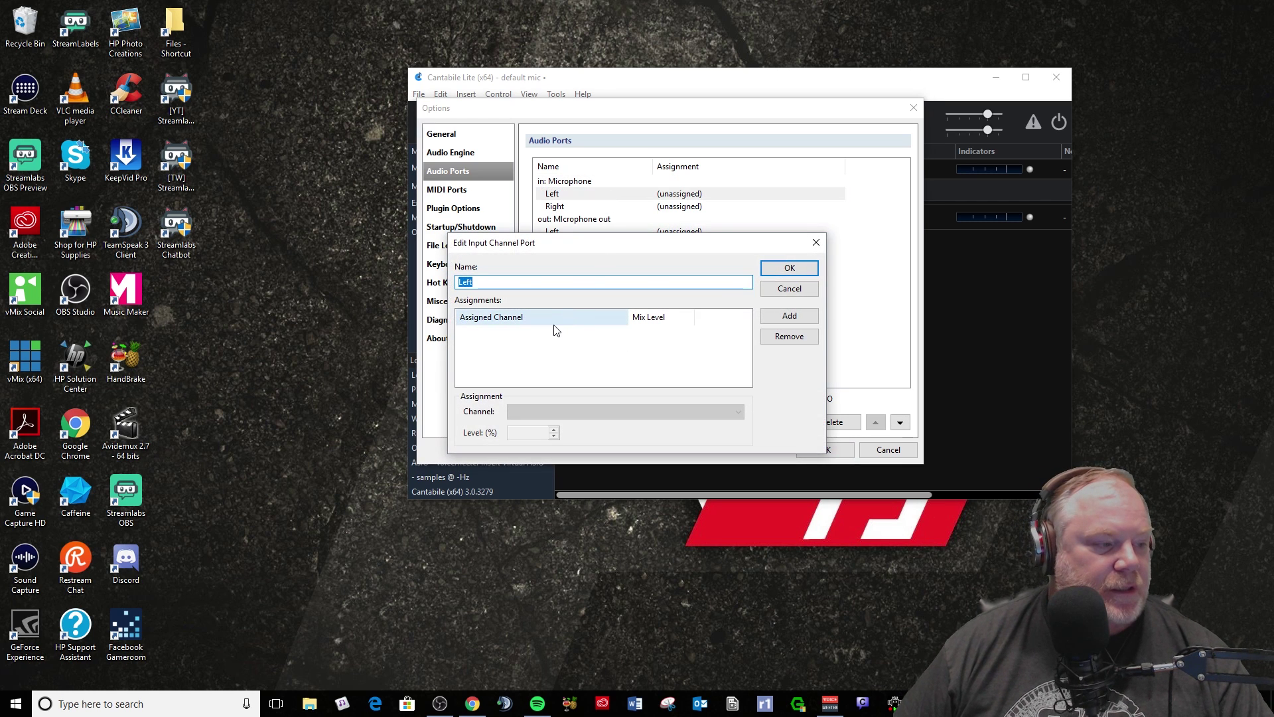
click(534, 342)
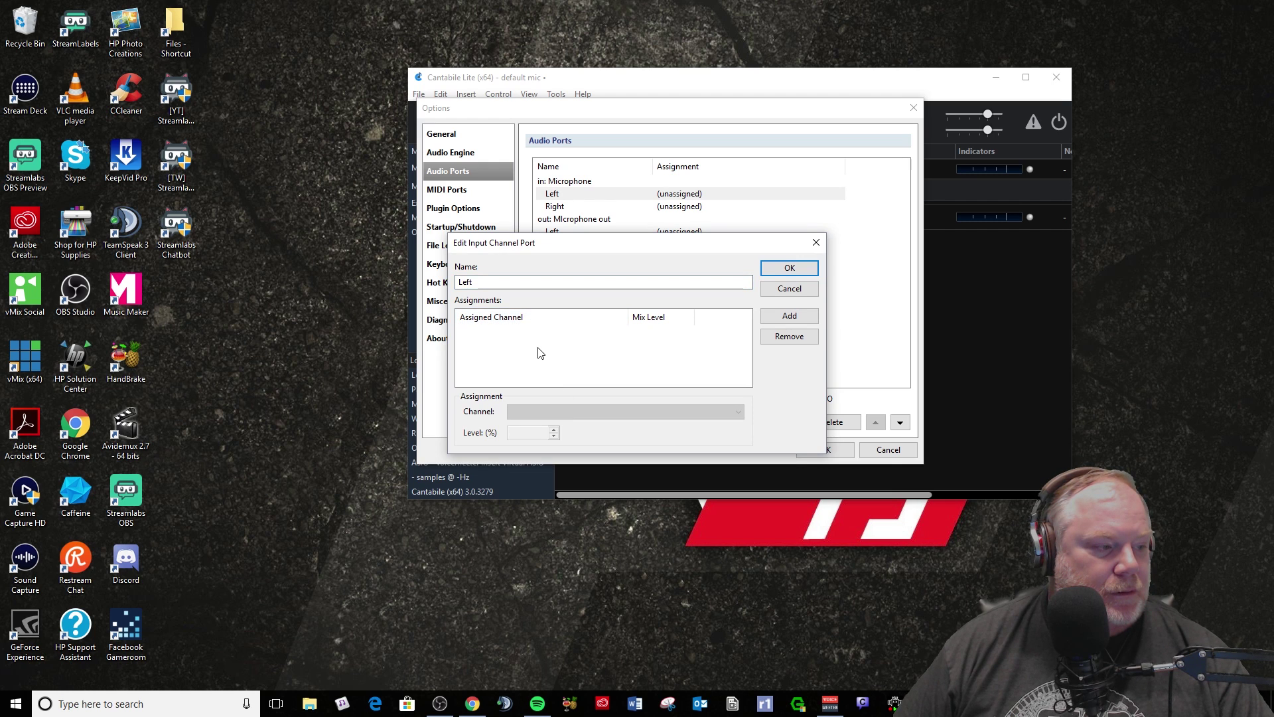
click(799, 318)
click(595, 412)
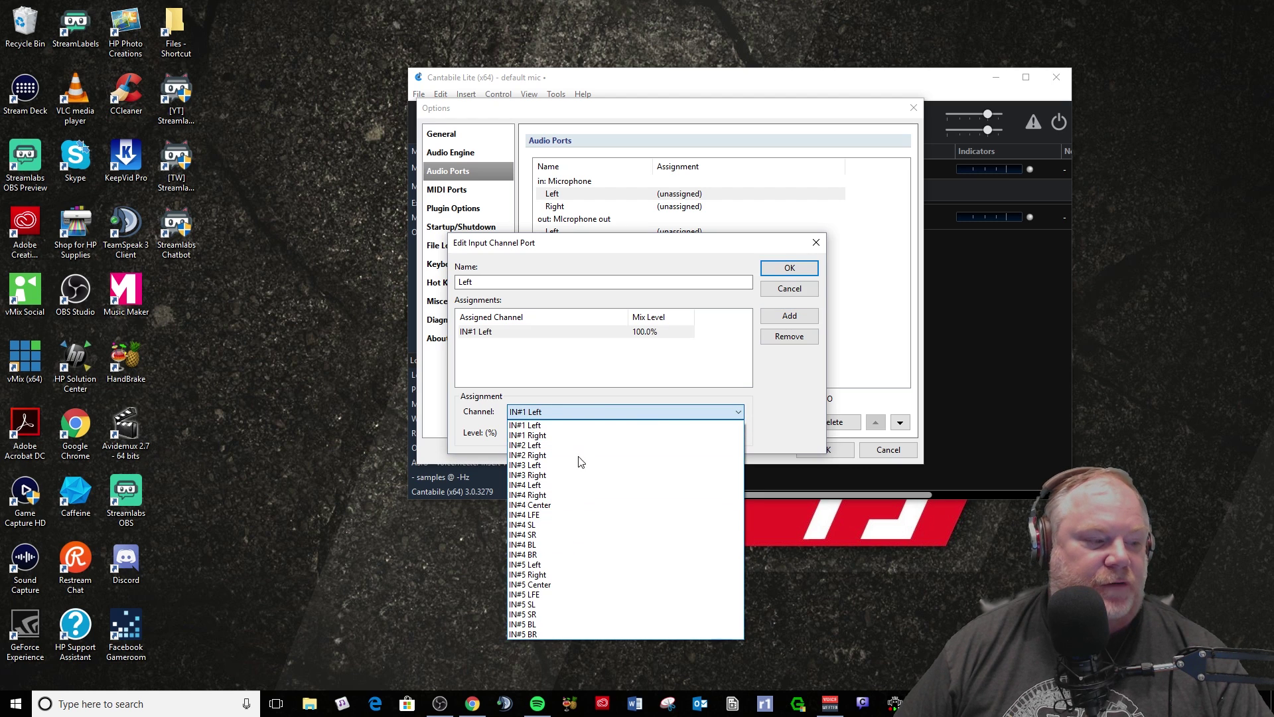
click(598, 423)
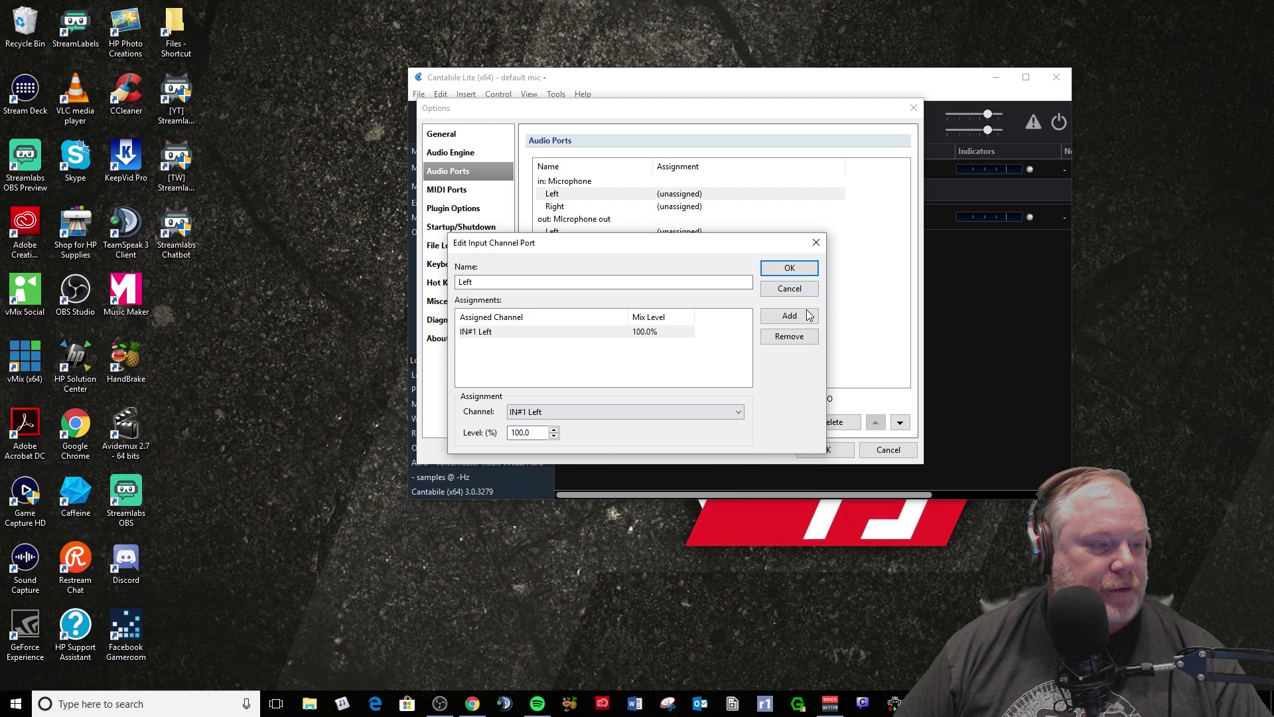
click(791, 268)
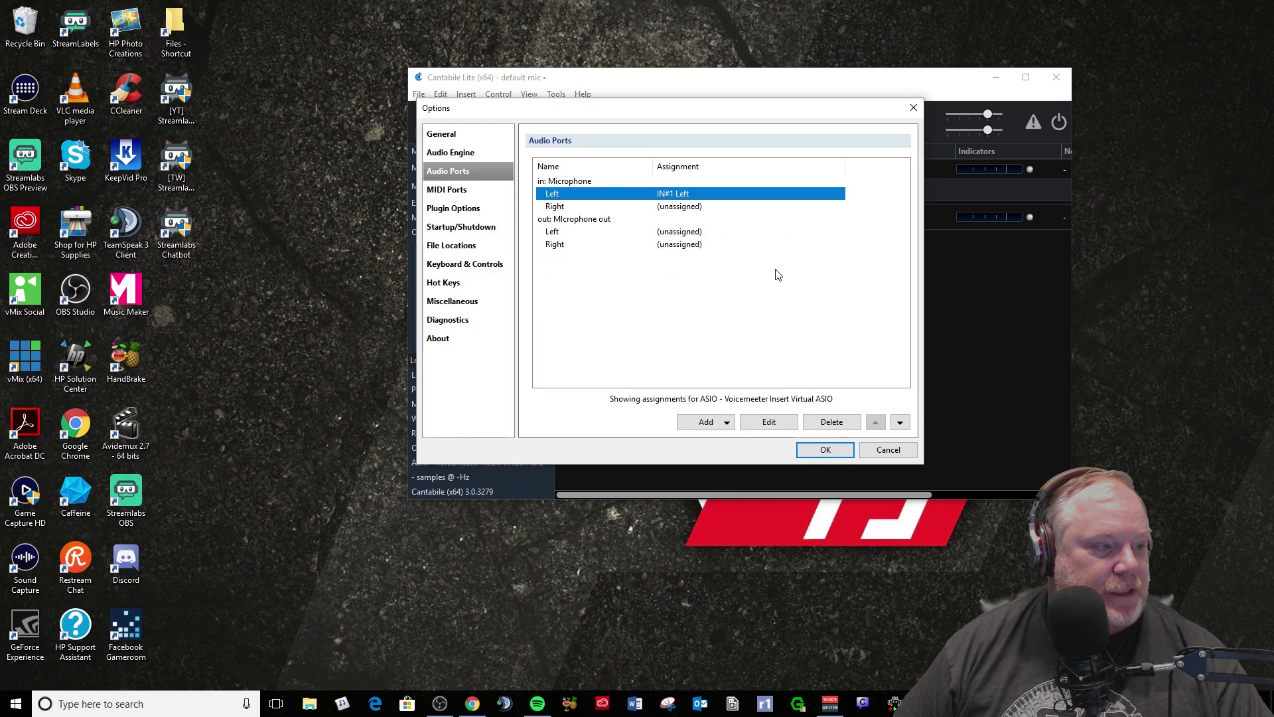
Step: Assign channel IN#1 Right to the Right channel of the Microphone input port
double_click(611, 210)
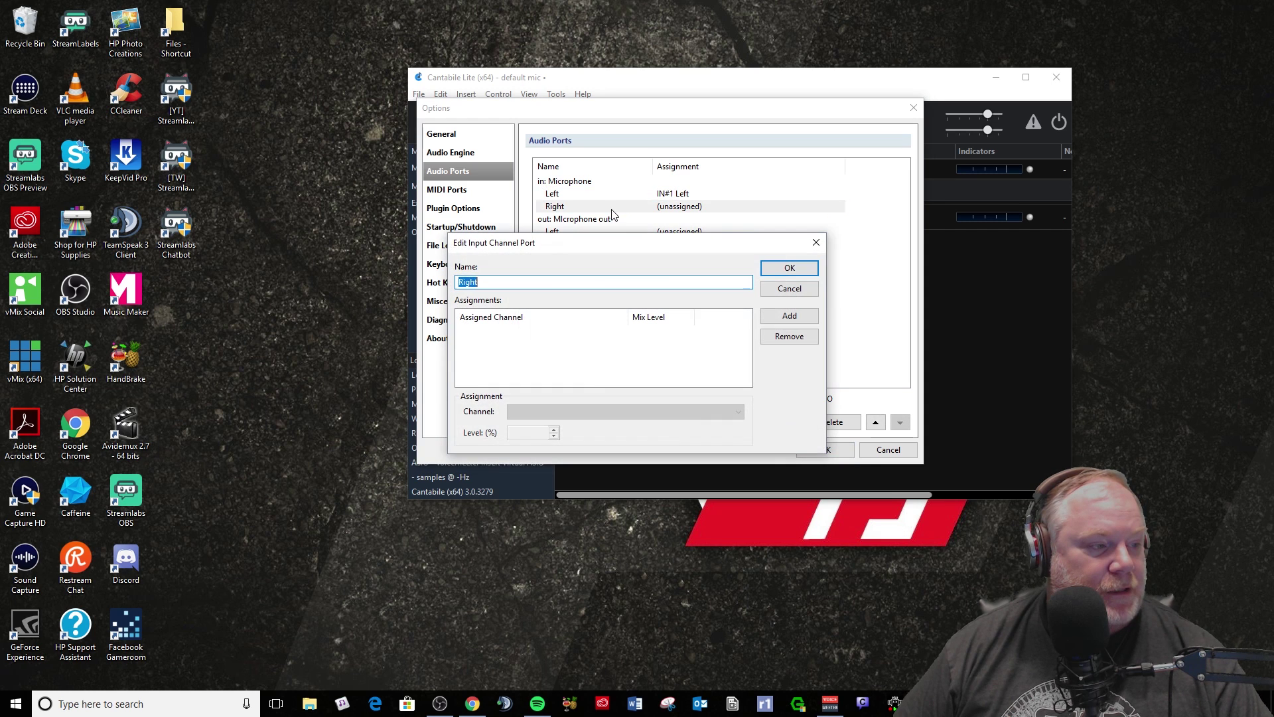
click(789, 317)
click(596, 412)
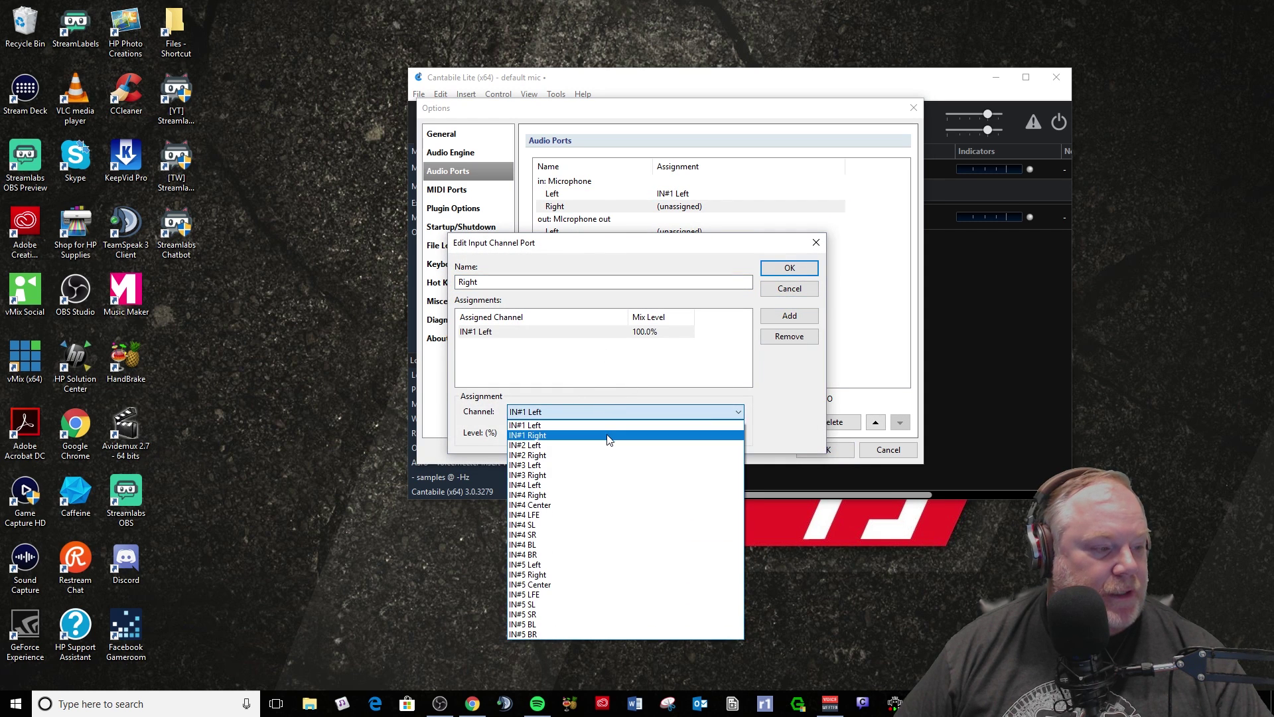
click(609, 436)
click(786, 268)
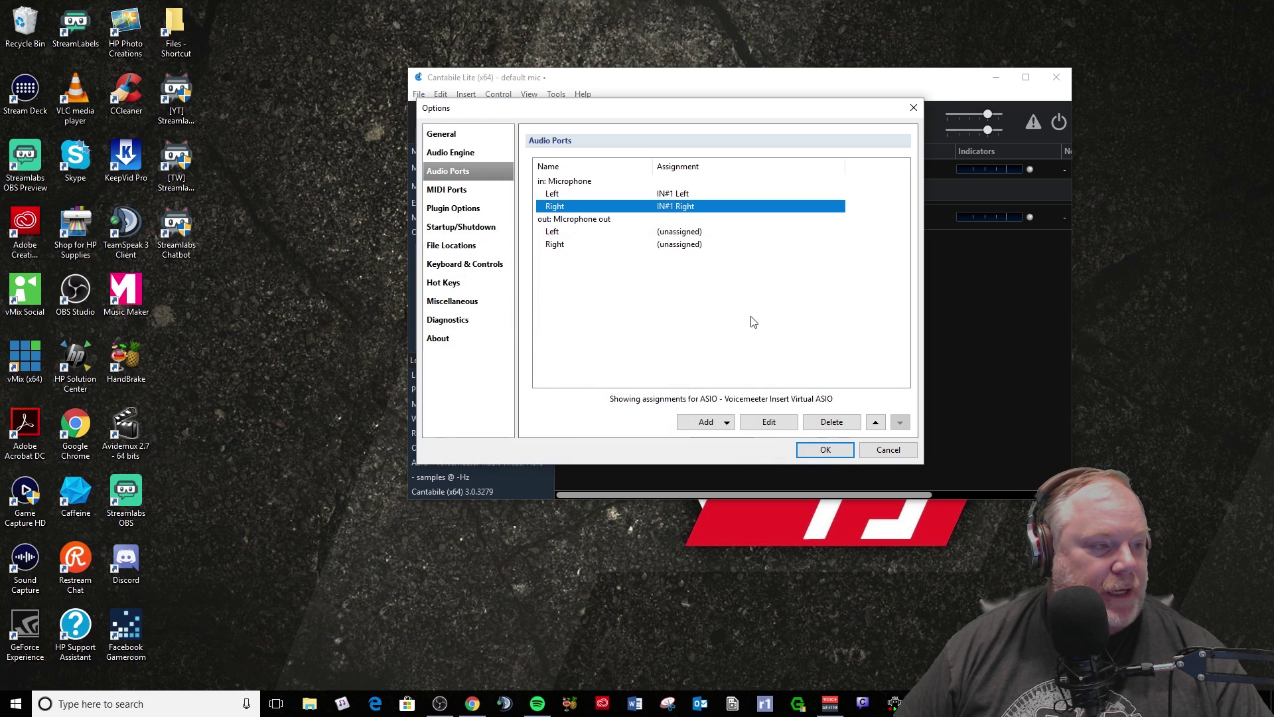
Step: Assign channel IN#1 Left to the Left channel of the MIcrophone out port
double_click(600, 232)
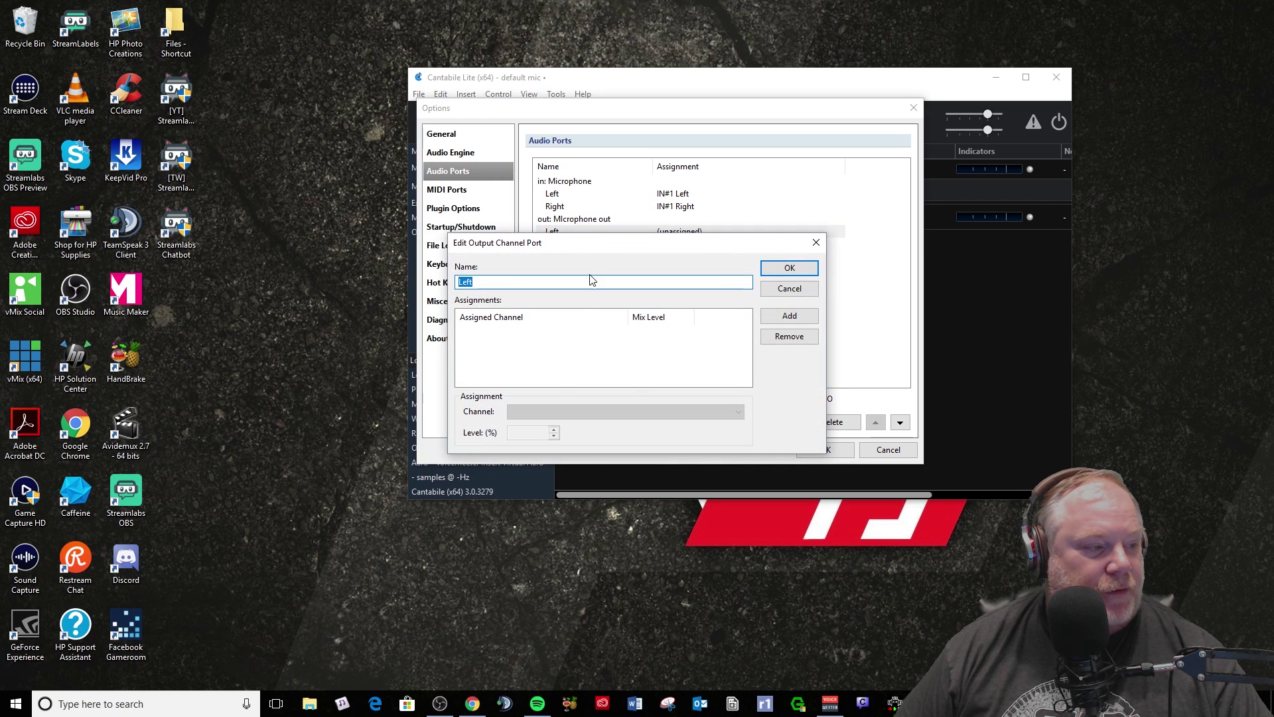
click(789, 315)
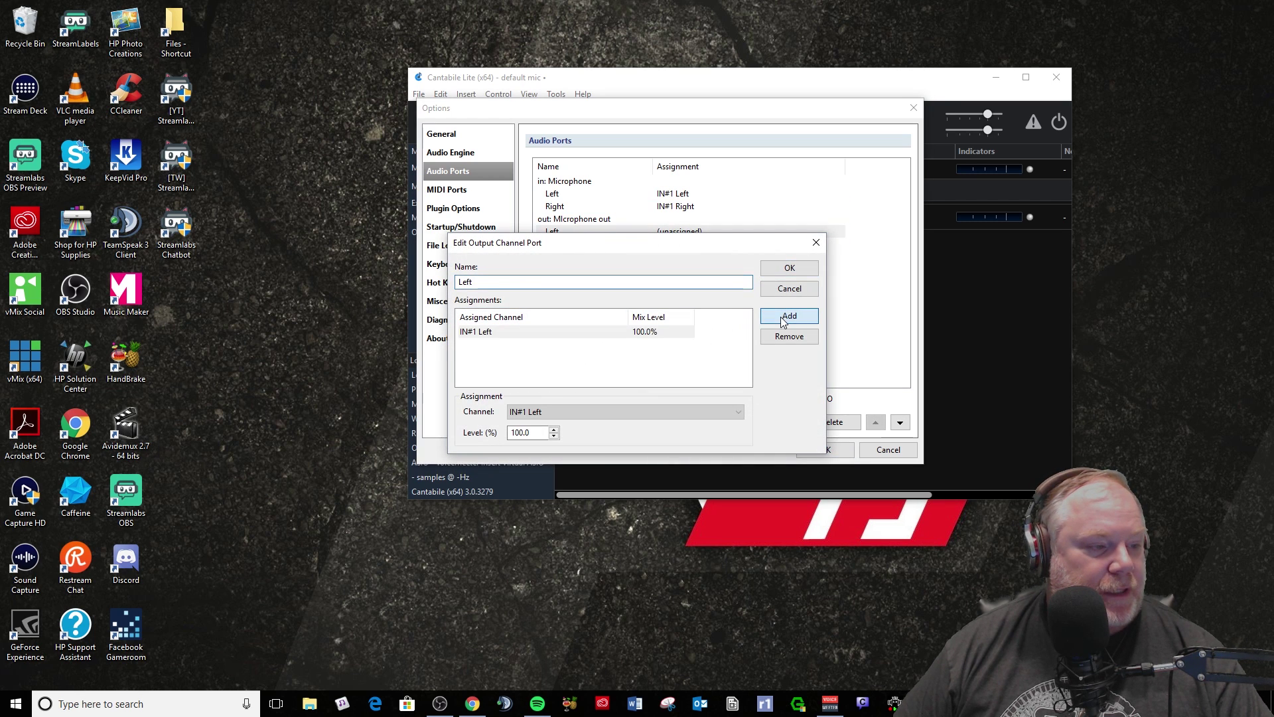
click(602, 412)
click(603, 426)
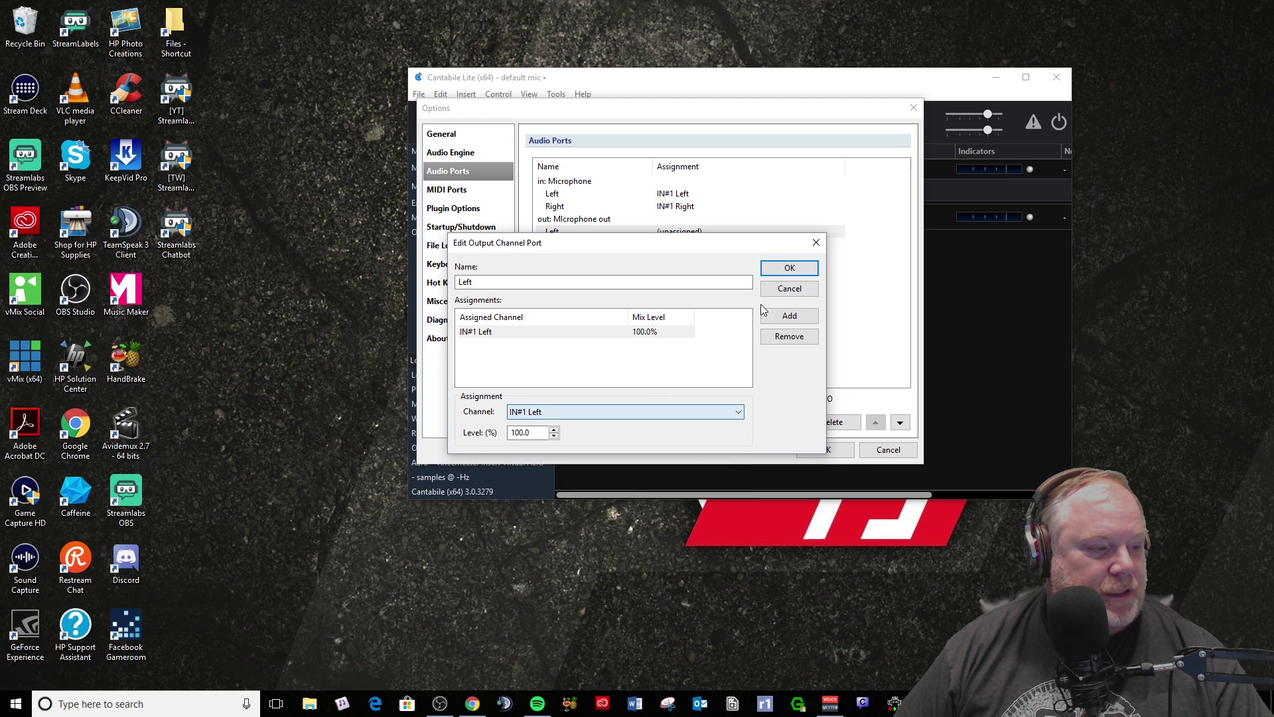
click(785, 271)
Step: Assign channel IN#1 Right to the Right channel of the MIcrophone out port and save the options
click(588, 257)
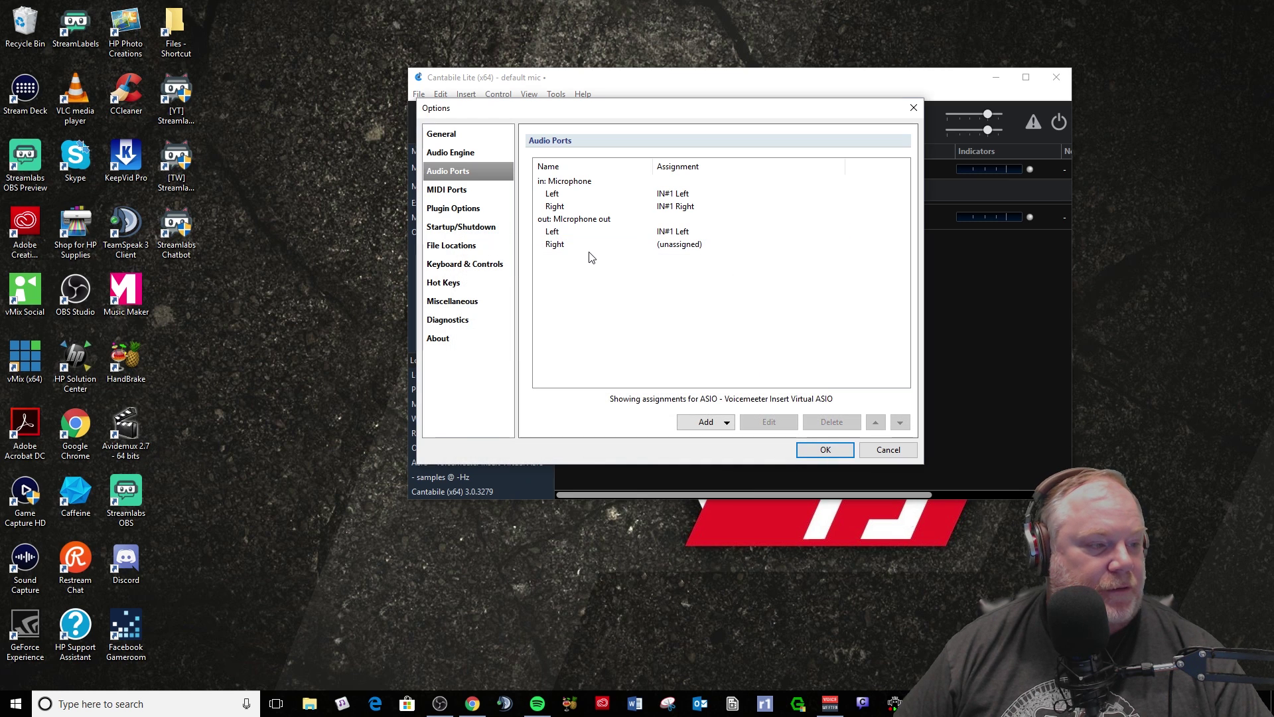
double_click(576, 246)
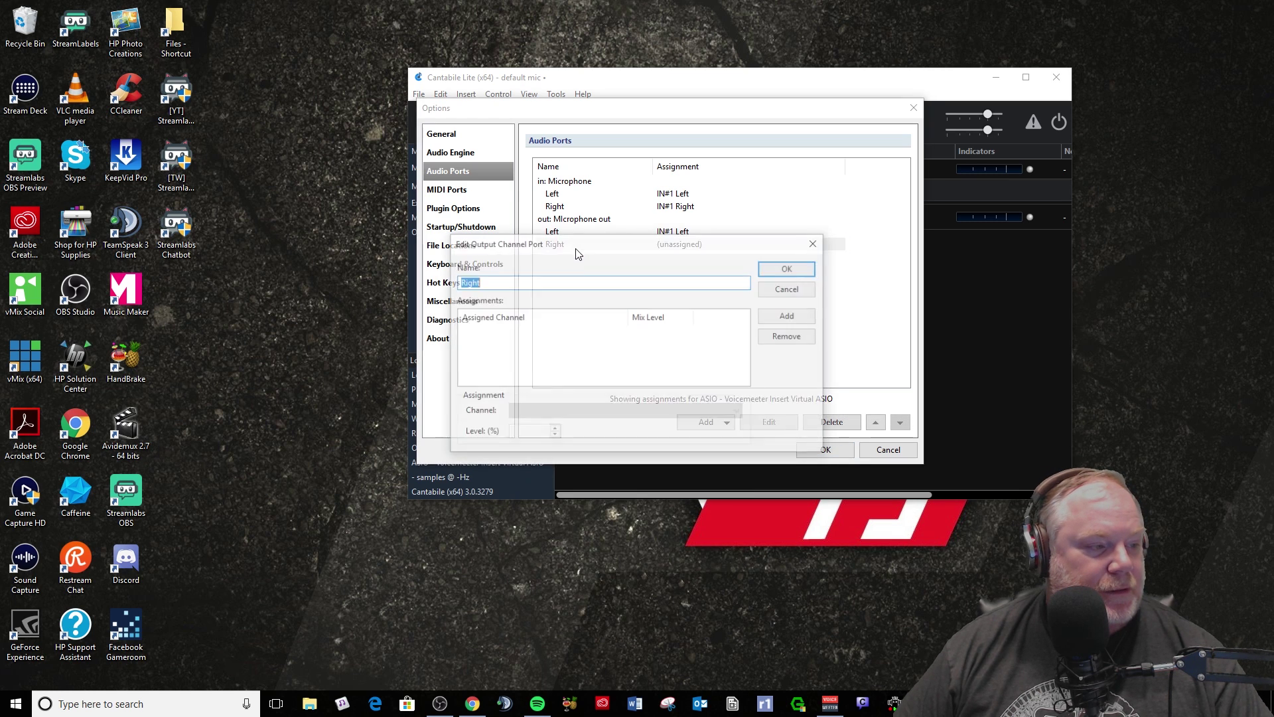
click(811, 322)
click(686, 413)
scroll(686, 417, up, 10)
click(674, 432)
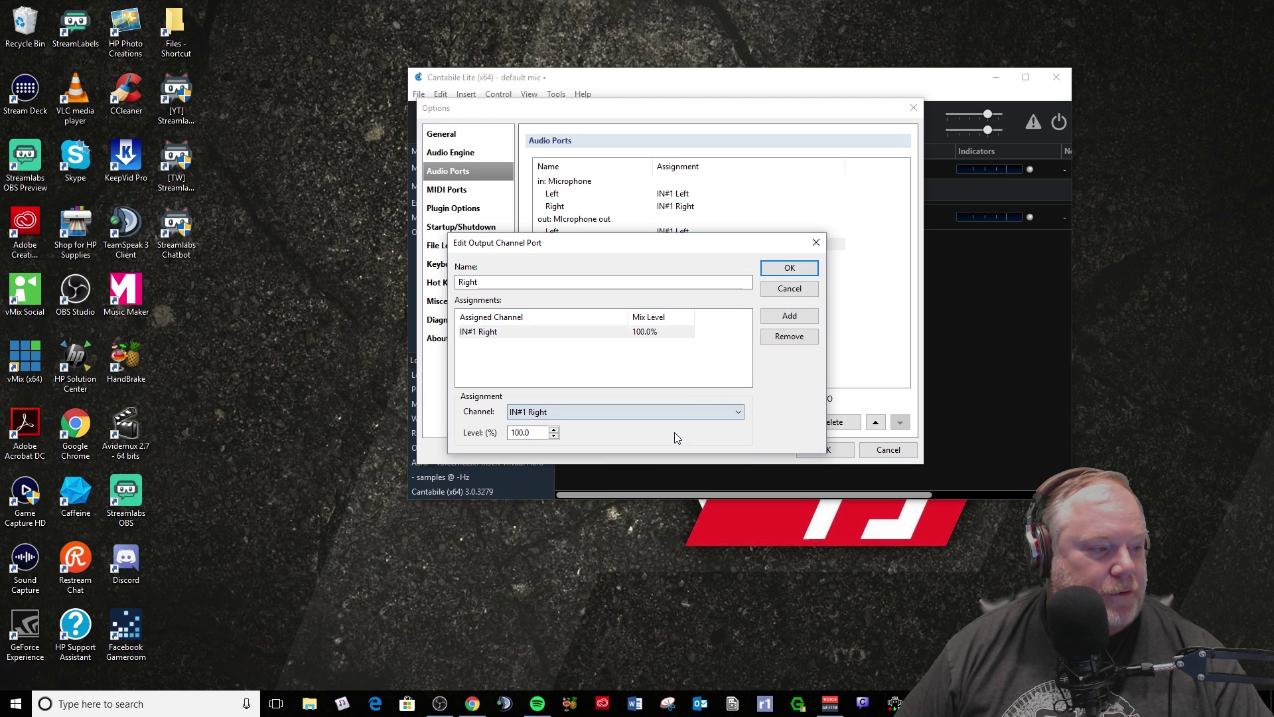
click(784, 269)
click(748, 332)
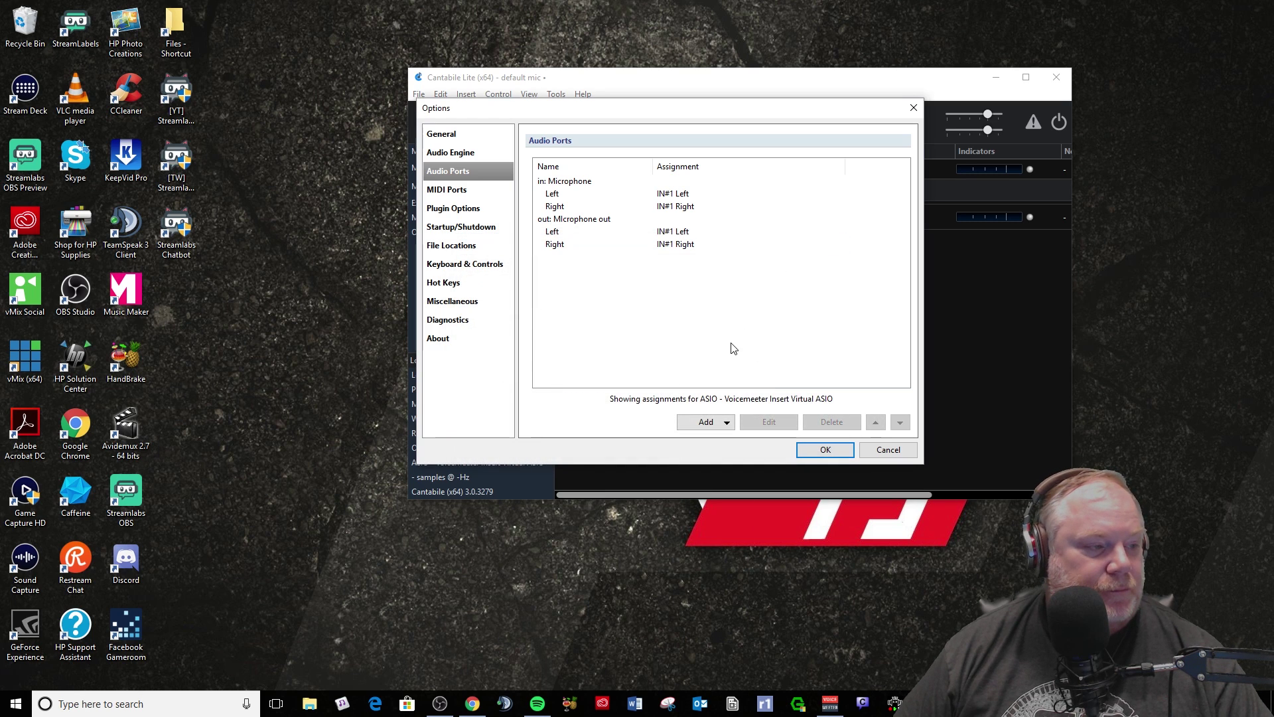
click(825, 451)
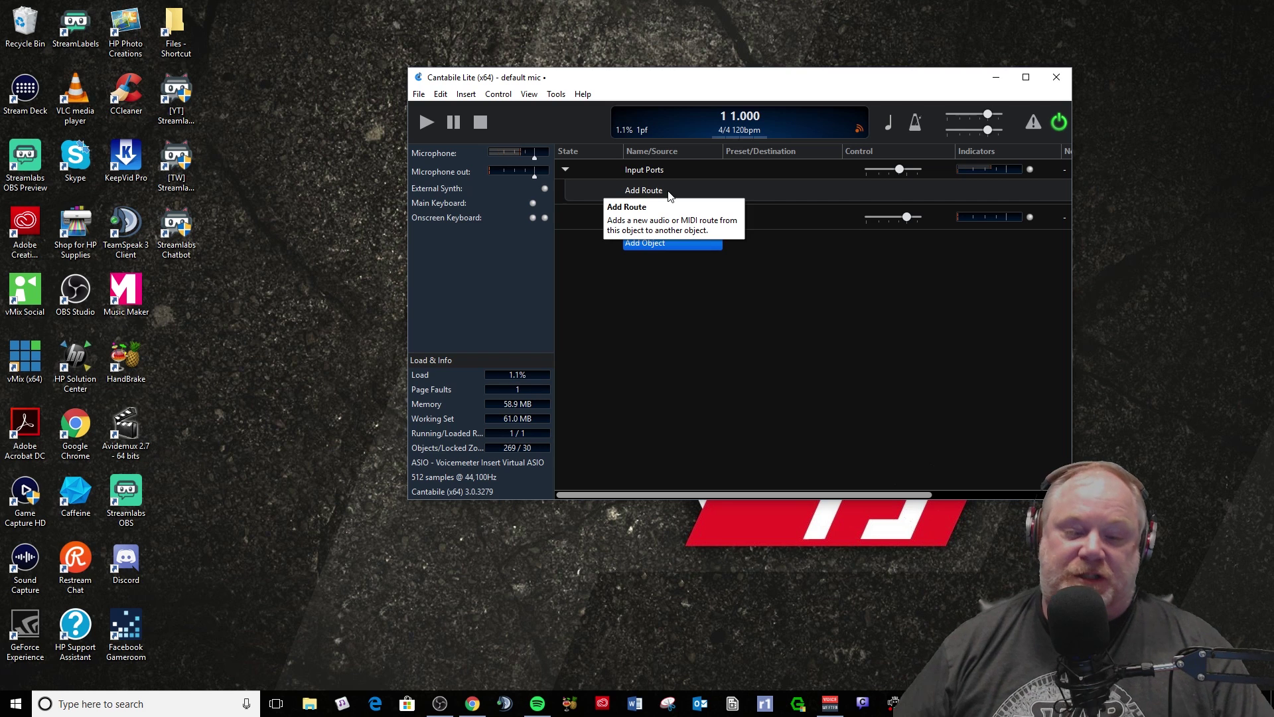
Step: Review the VST plugin folder options without changing them, and run a full scan of the plugin folders
click(556, 94)
click(604, 232)
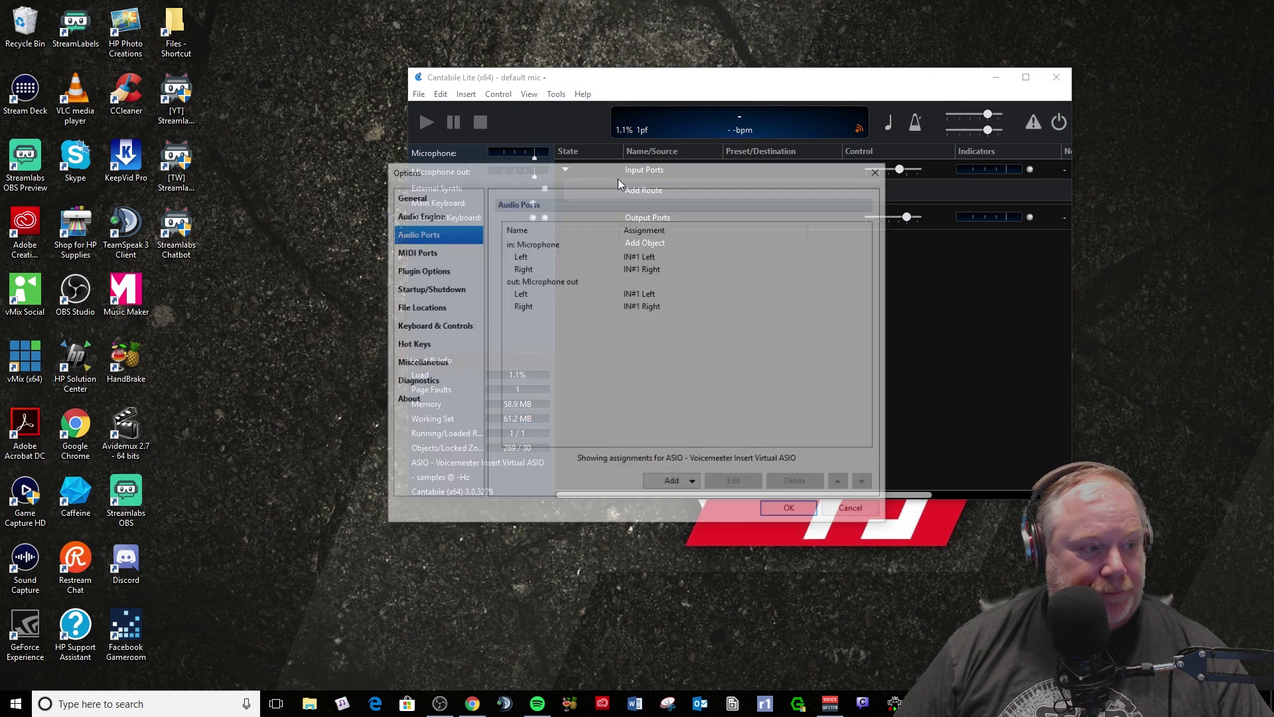
click(443, 271)
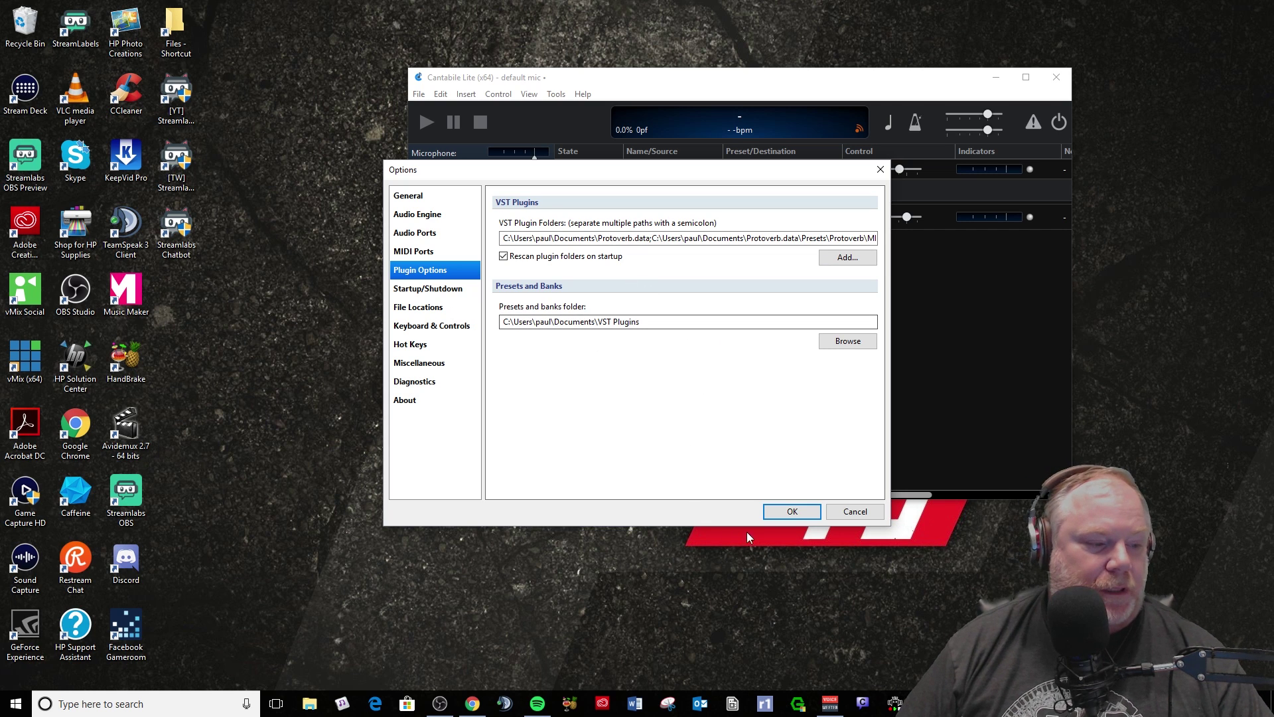
click(790, 510)
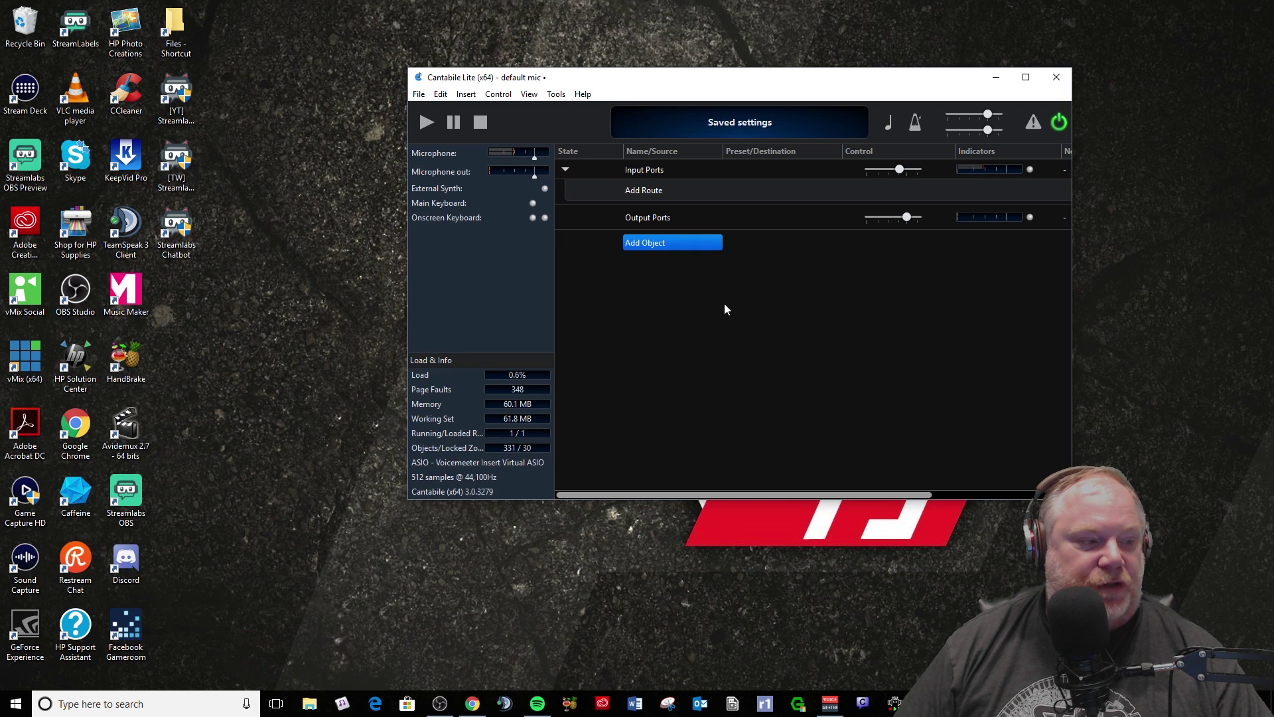
click(558, 95)
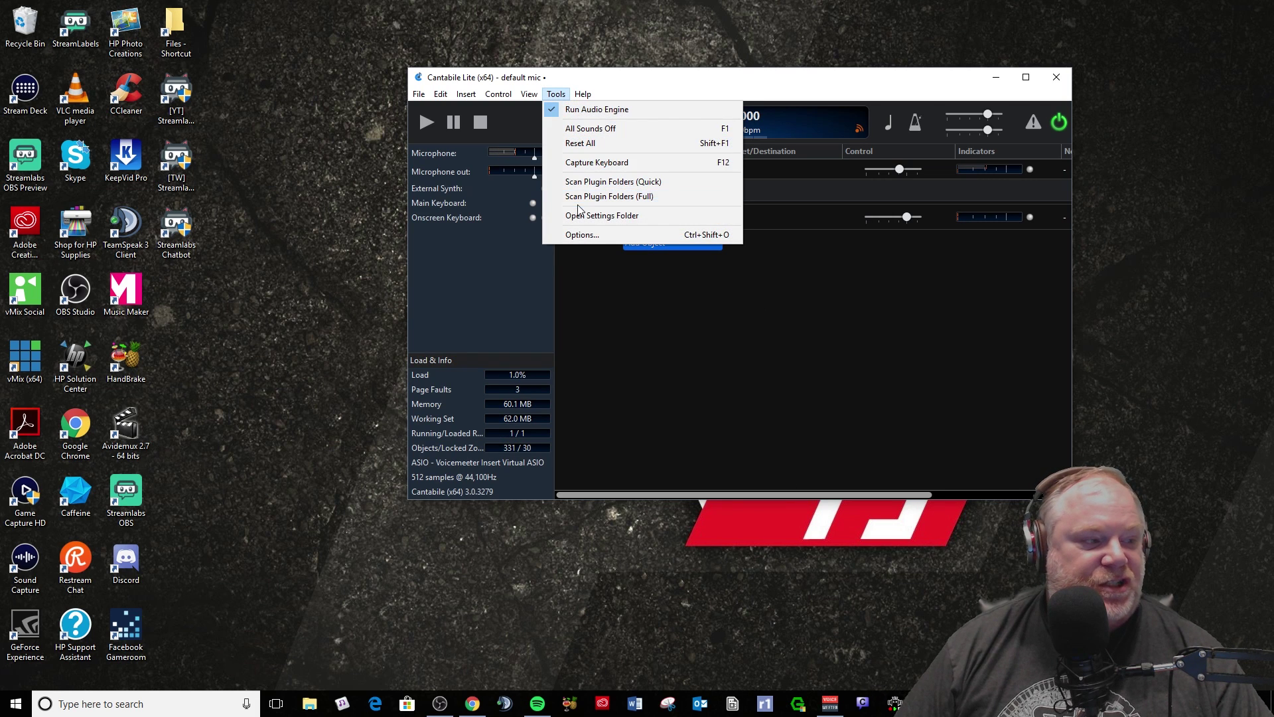
click(623, 202)
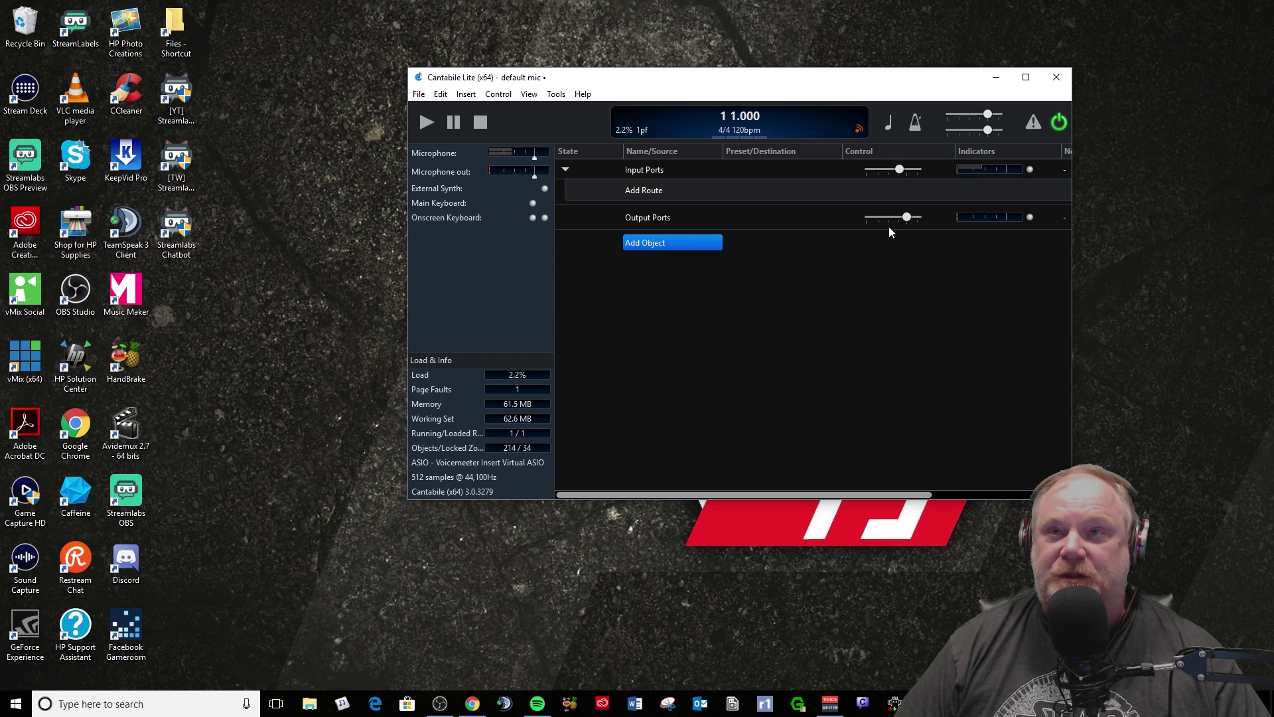
Step: Insert the Auburn Sounds Graillon 2-64 plugin and route the mic in input port to its Stereo In
click(687, 249)
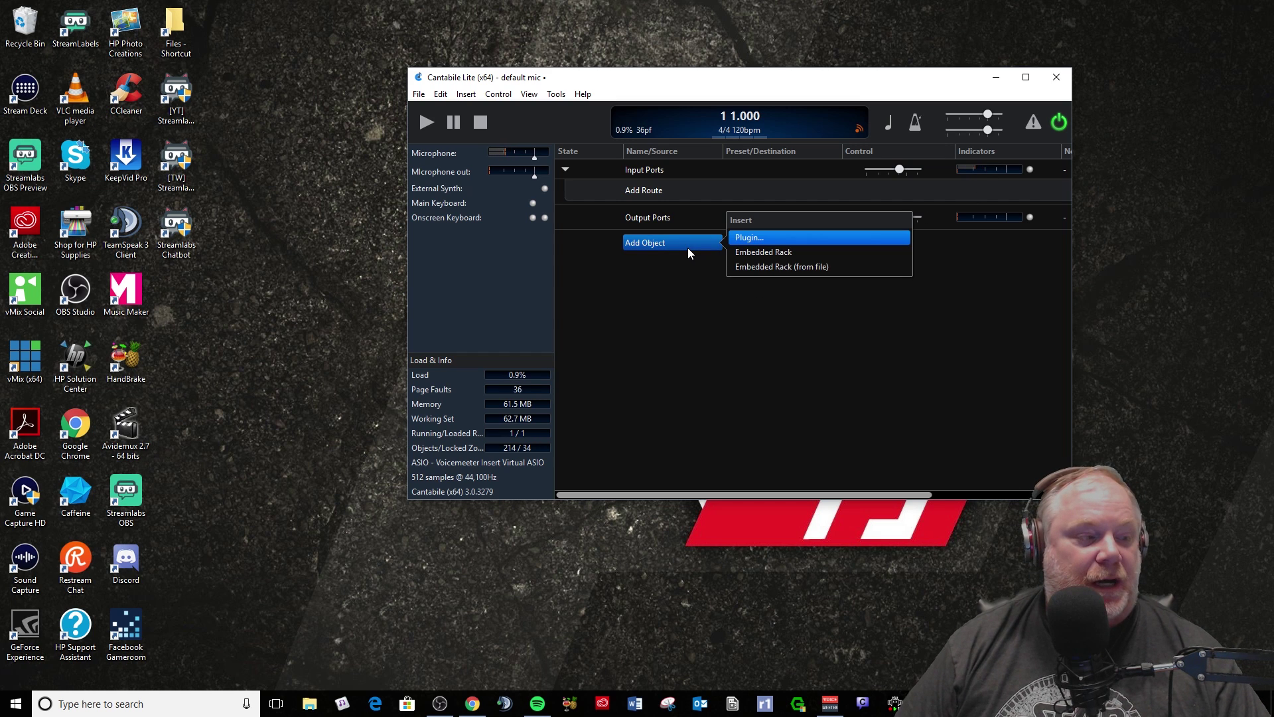
click(771, 237)
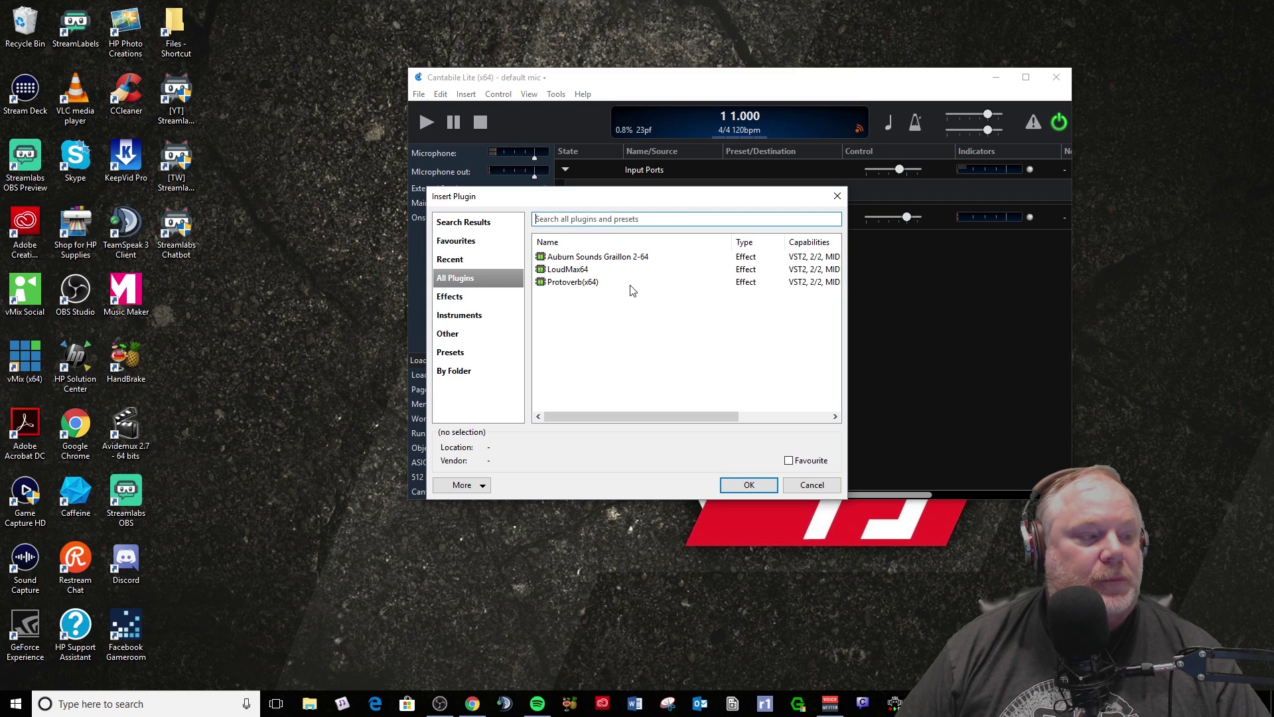
click(618, 261)
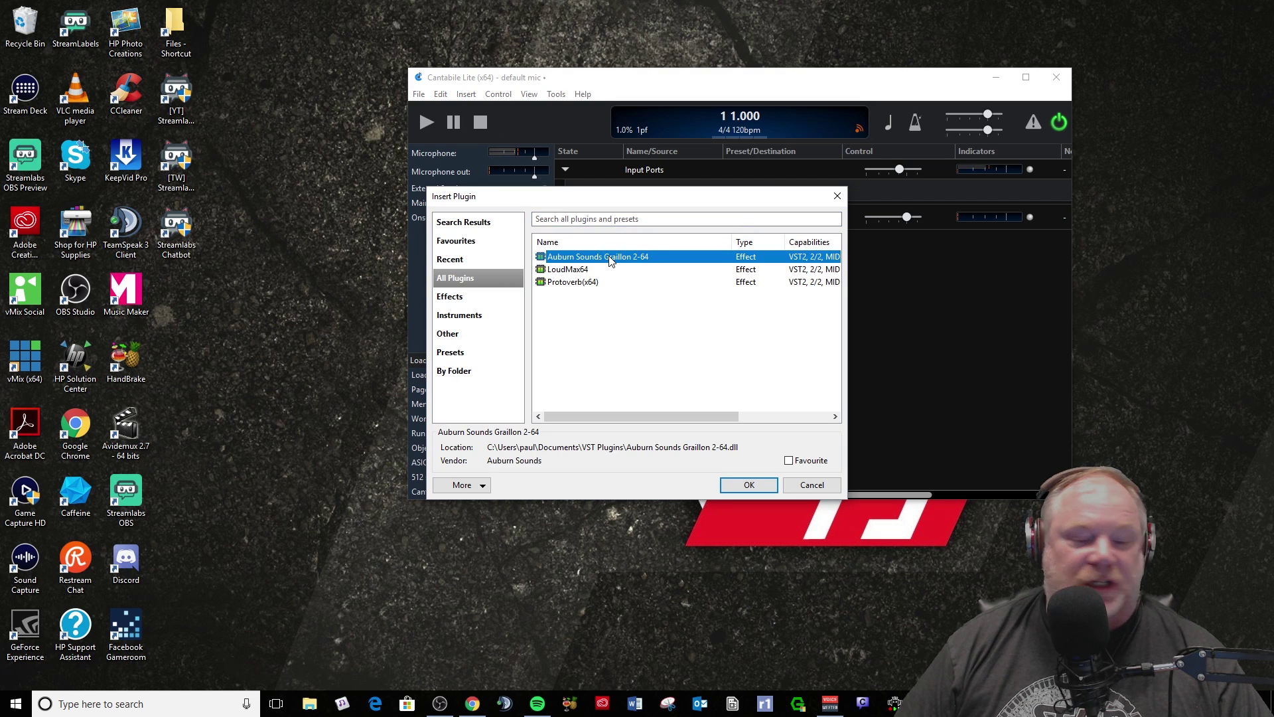
click(737, 487)
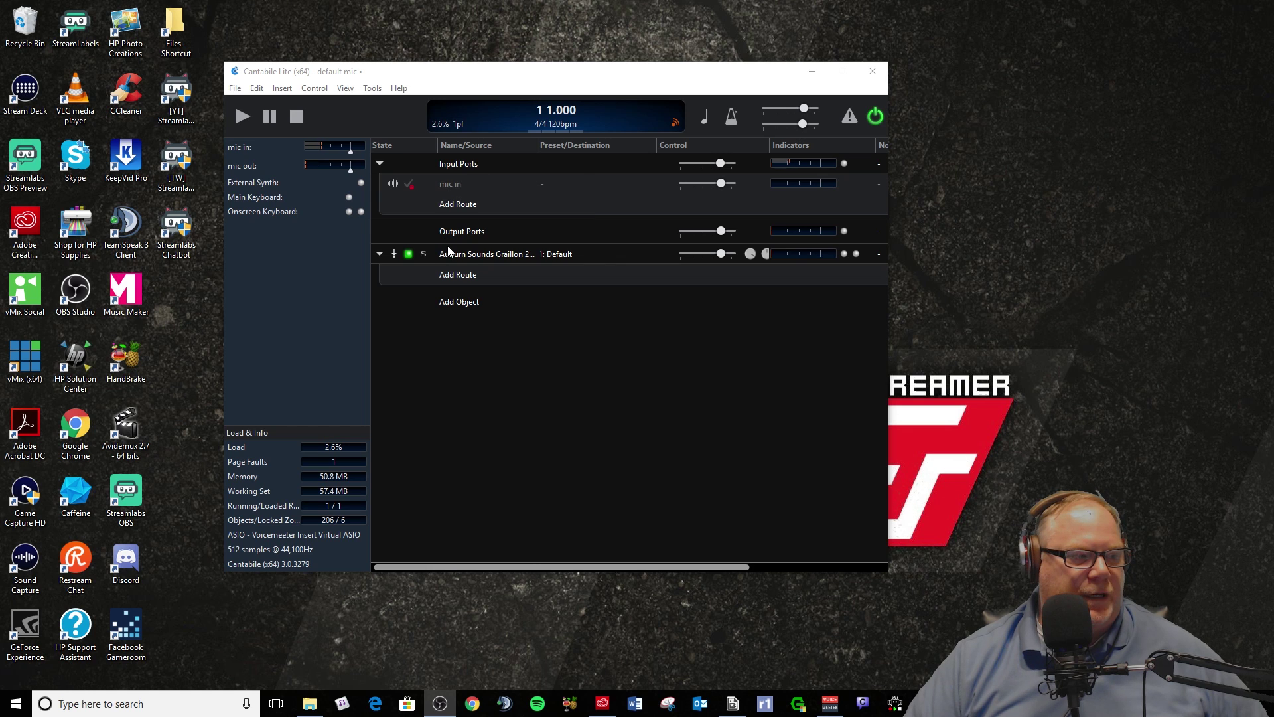
click(557, 186)
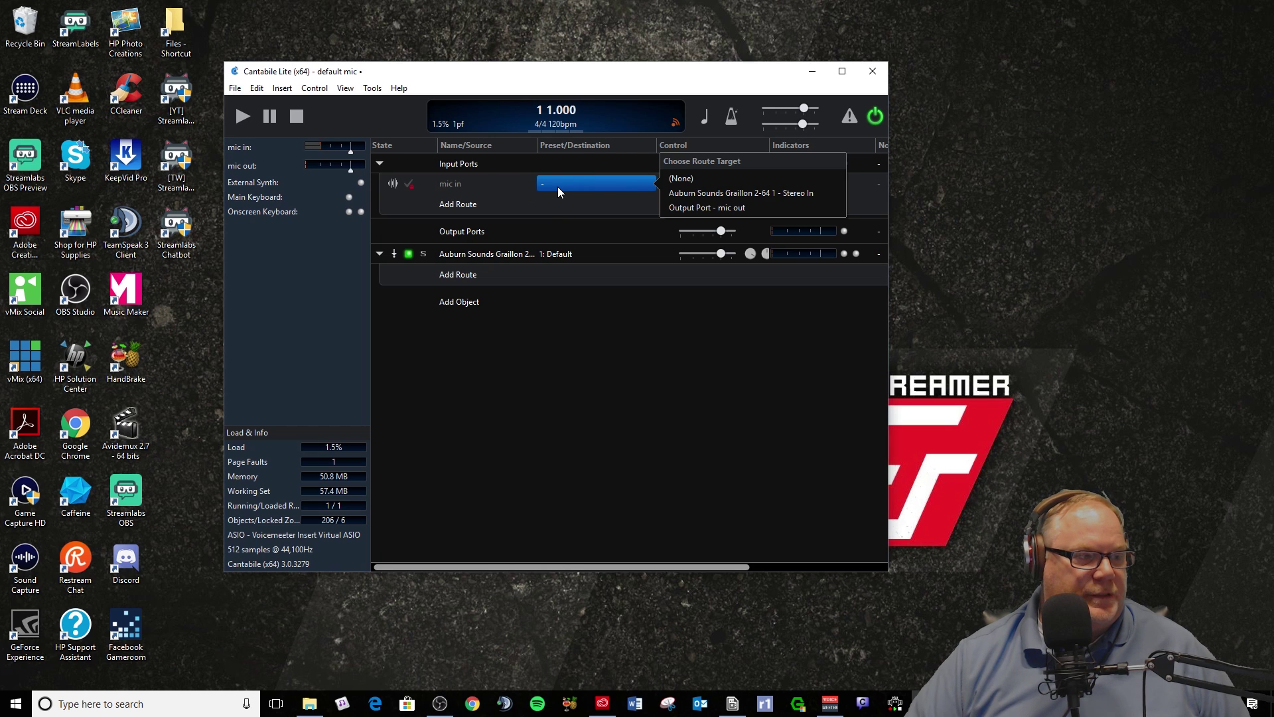
click(694, 193)
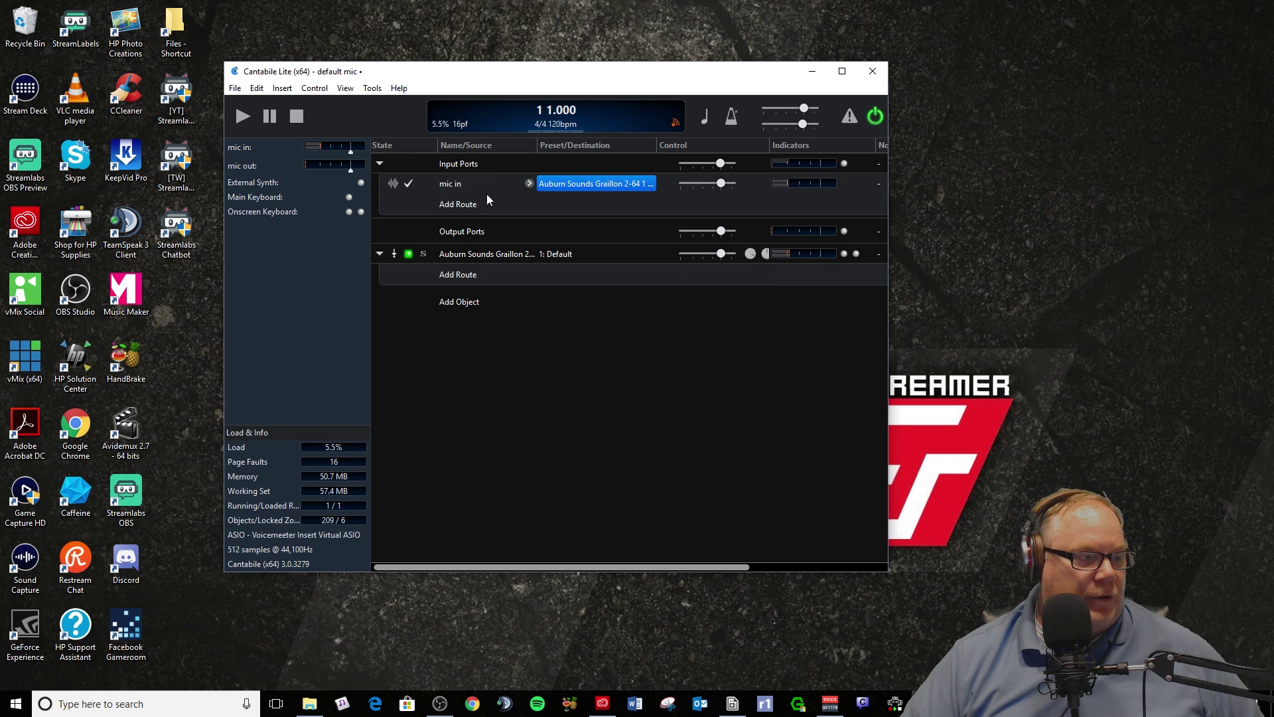
Step: Insert the Protoverb(x64) plugin as a new object below Graillon
click(476, 305)
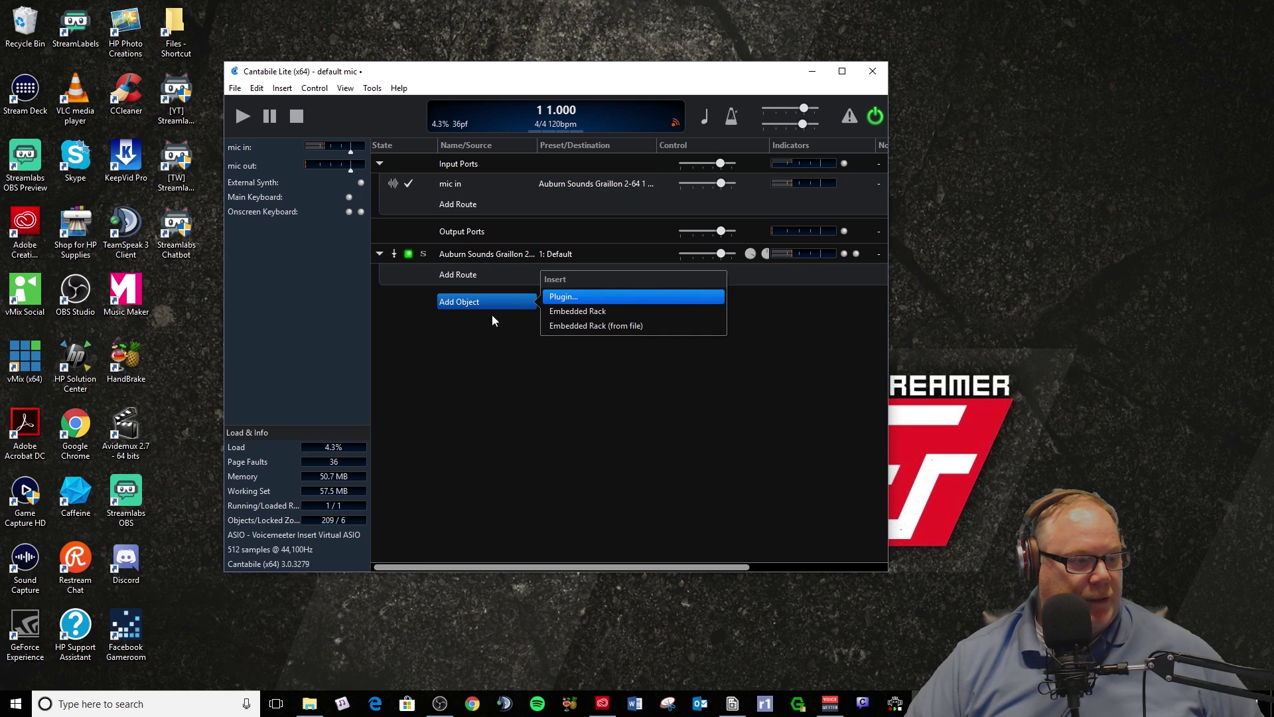
click(593, 301)
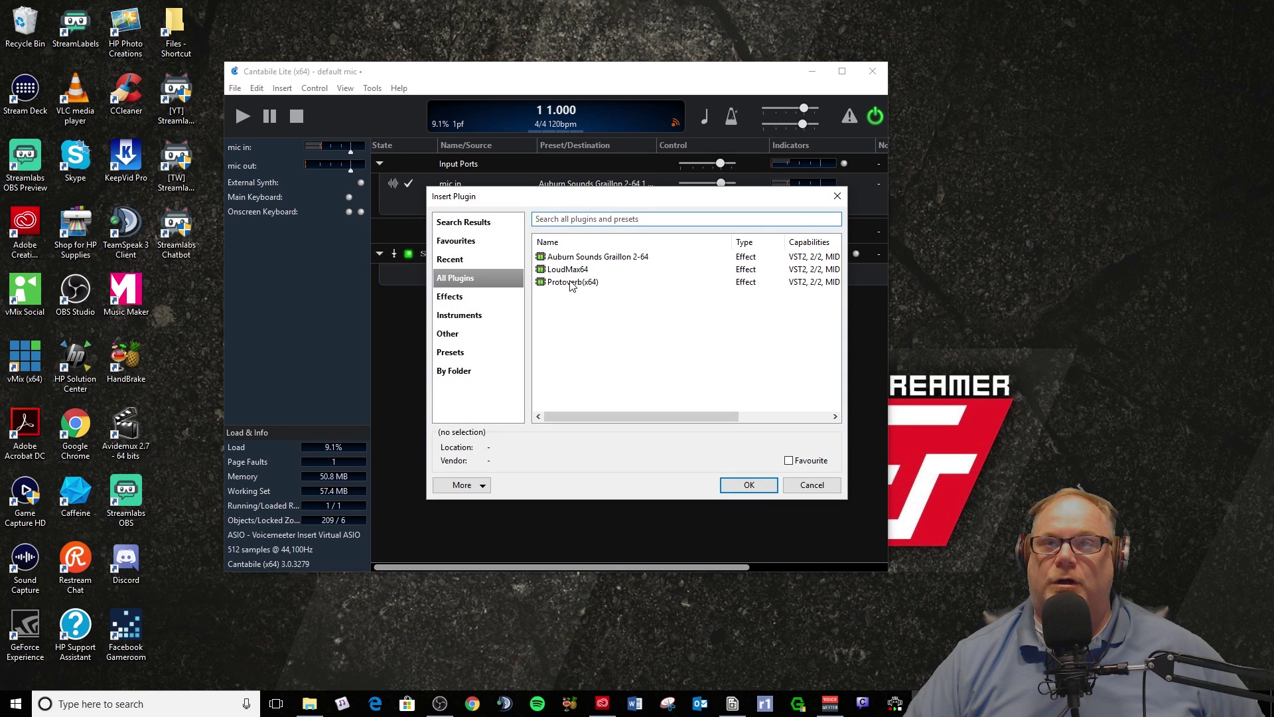
click(572, 283)
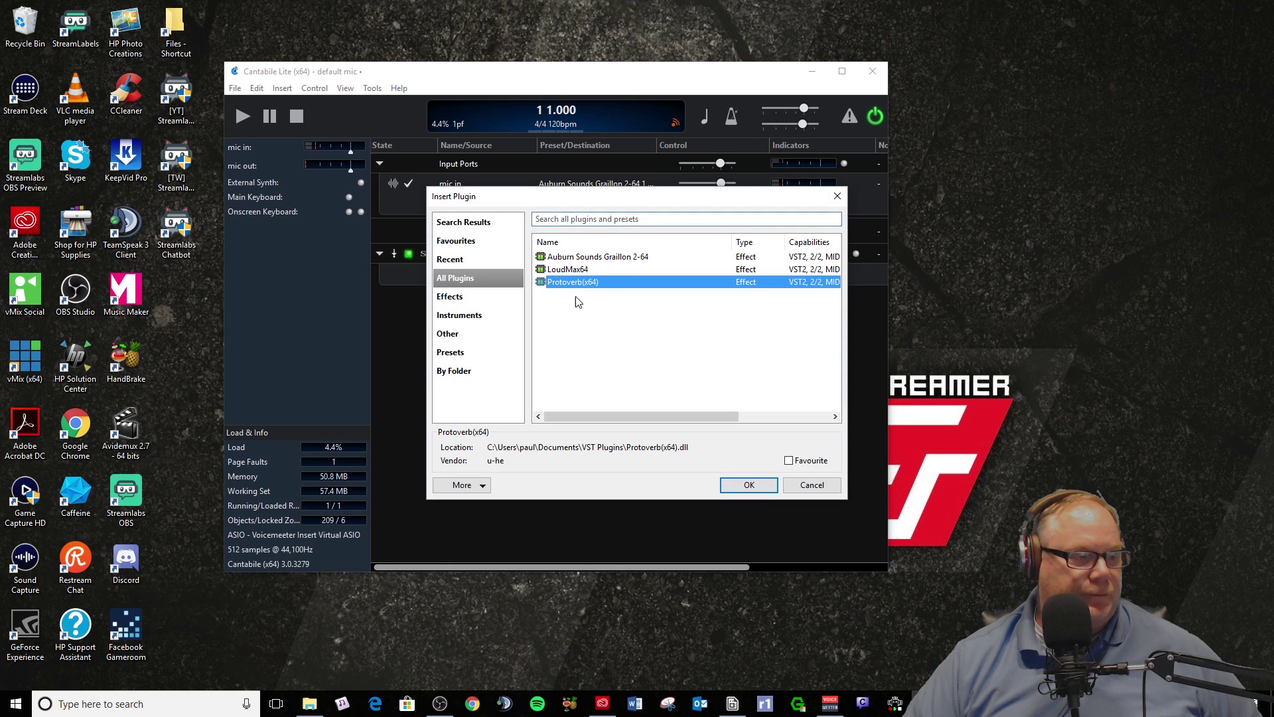
click(744, 486)
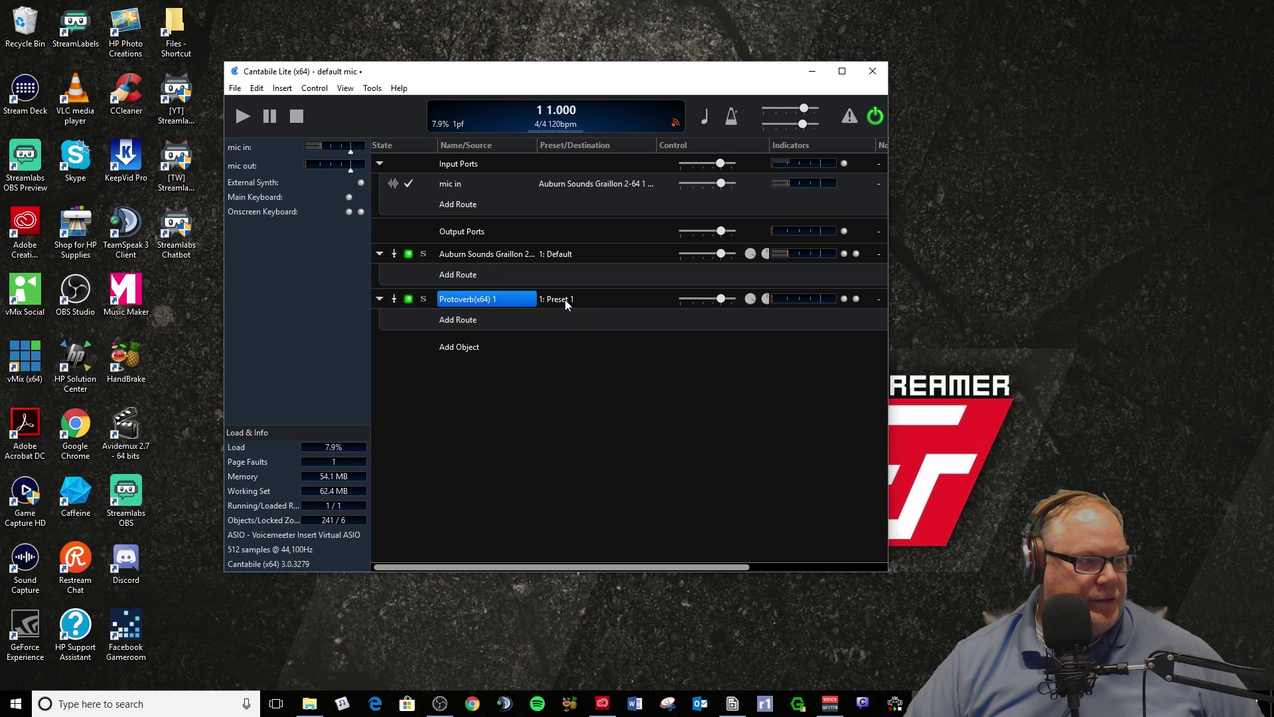
click(571, 320)
click(584, 303)
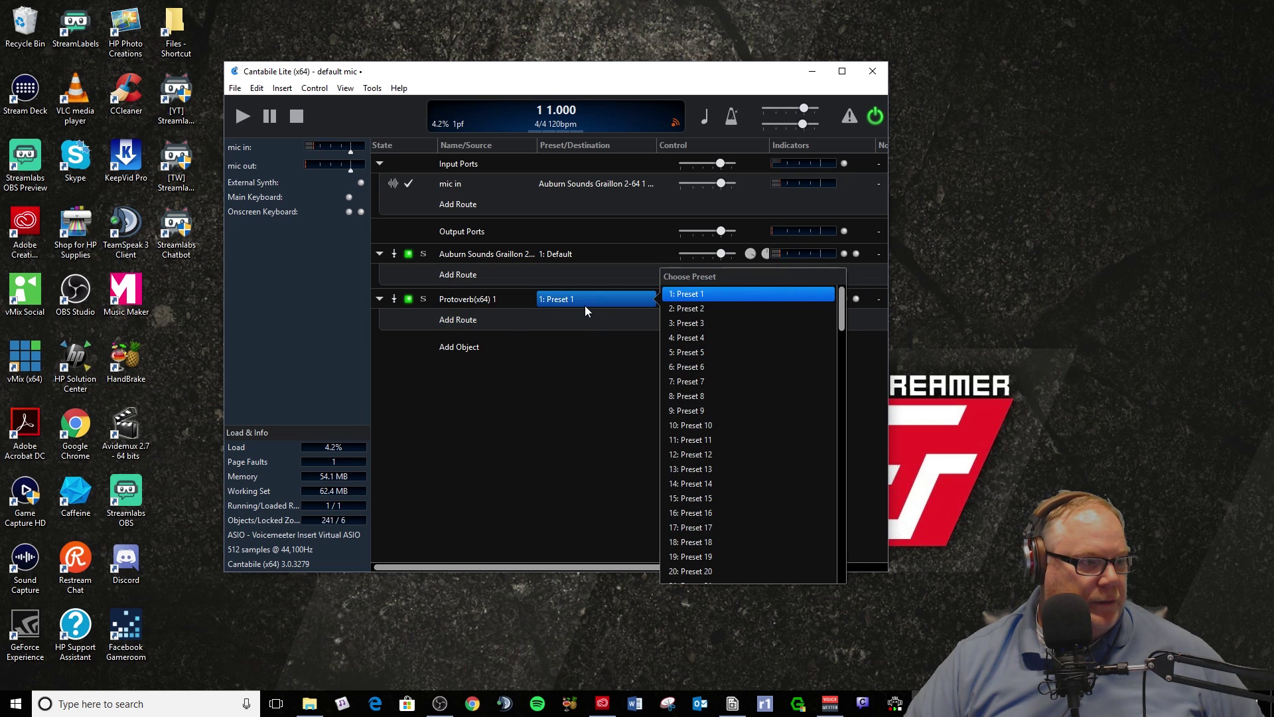
click(603, 278)
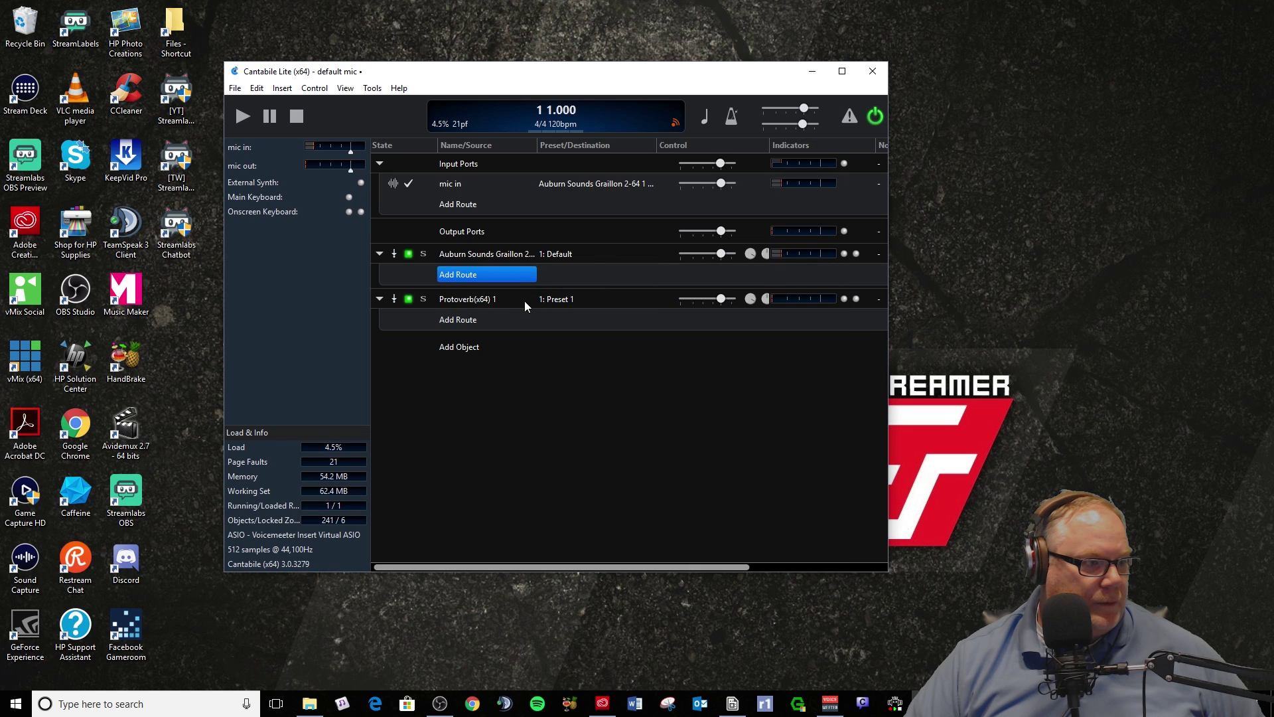
Step: Add a Stereo Out route to the Graillon plugin and target it at Protoverb(x64) 1 - Stereo In
click(508, 274)
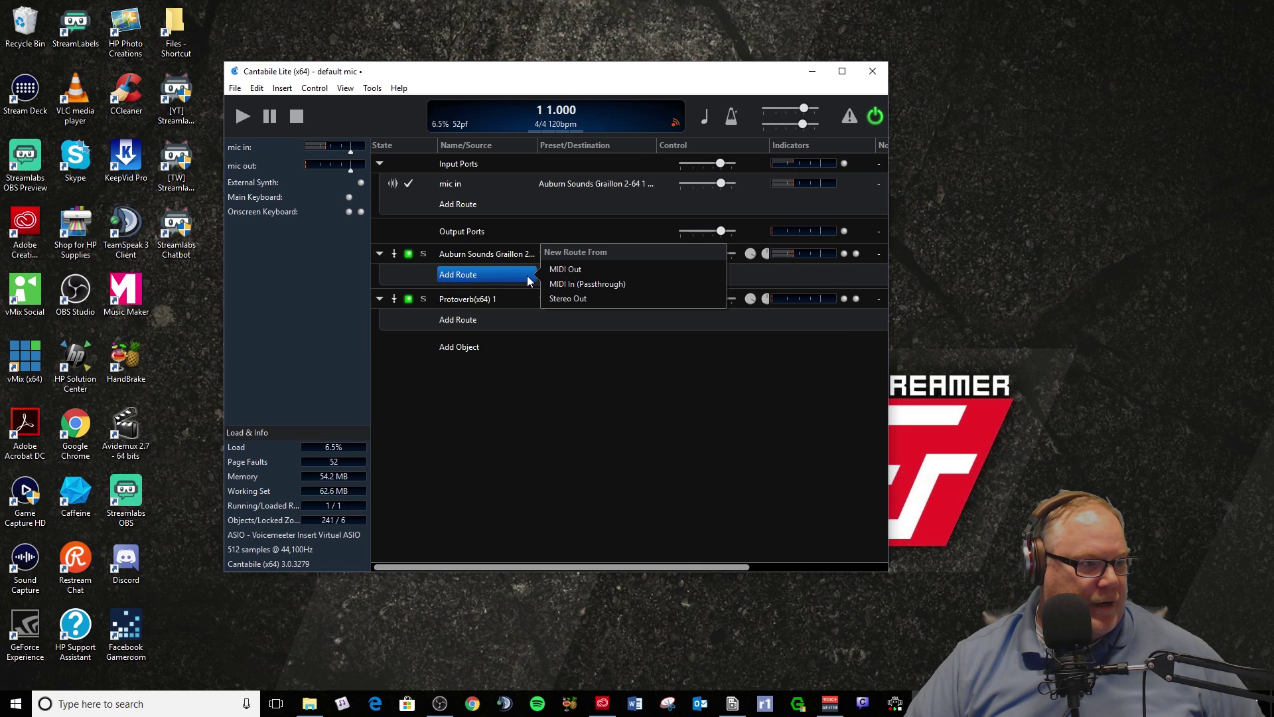
click(579, 300)
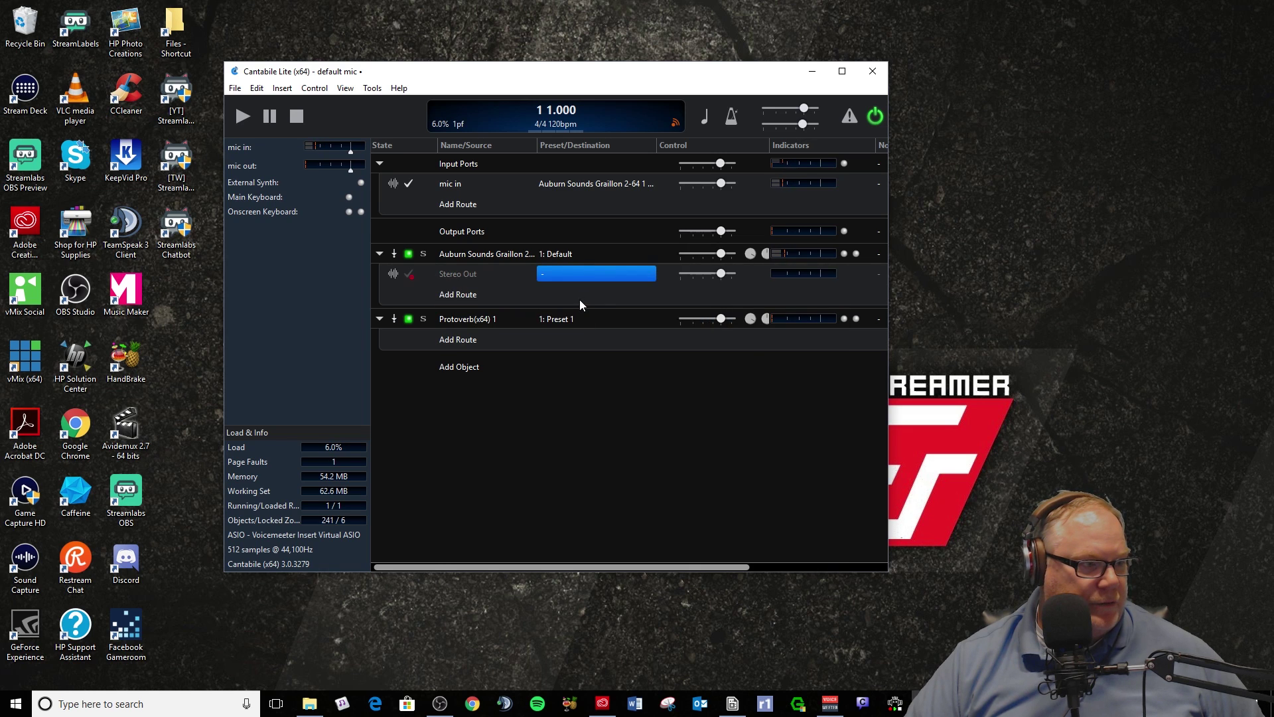
click(587, 272)
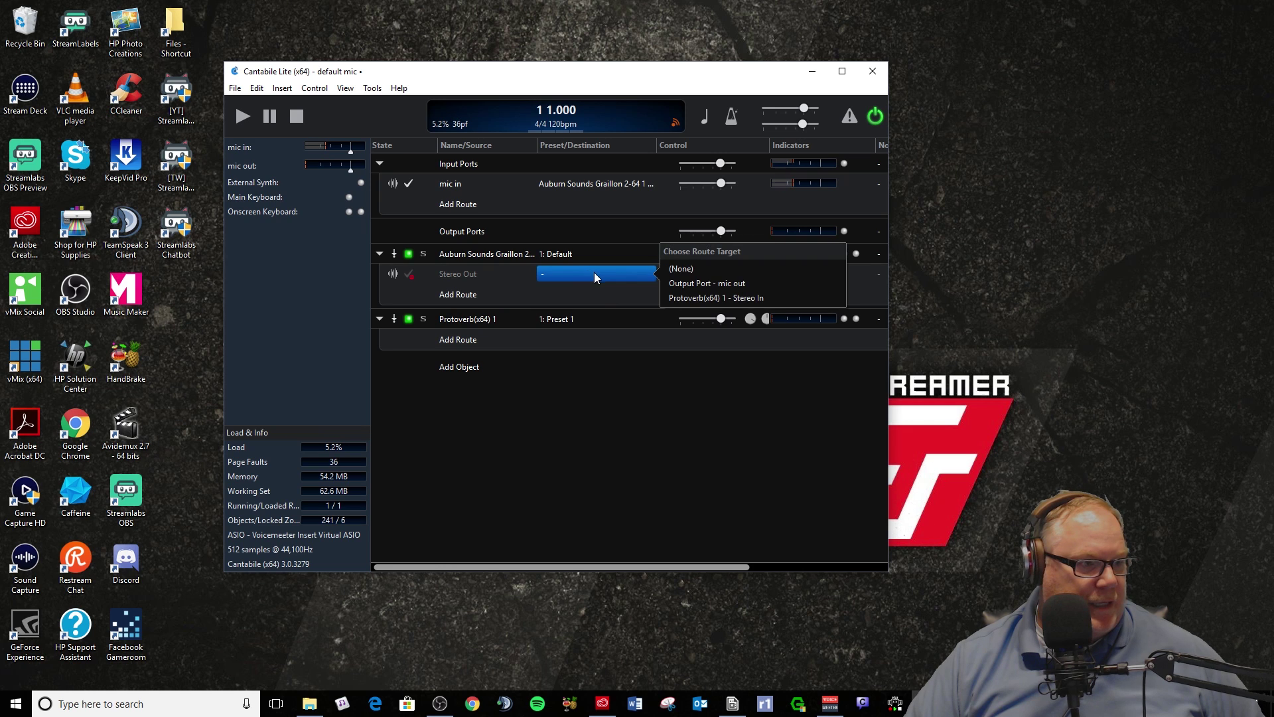
click(695, 297)
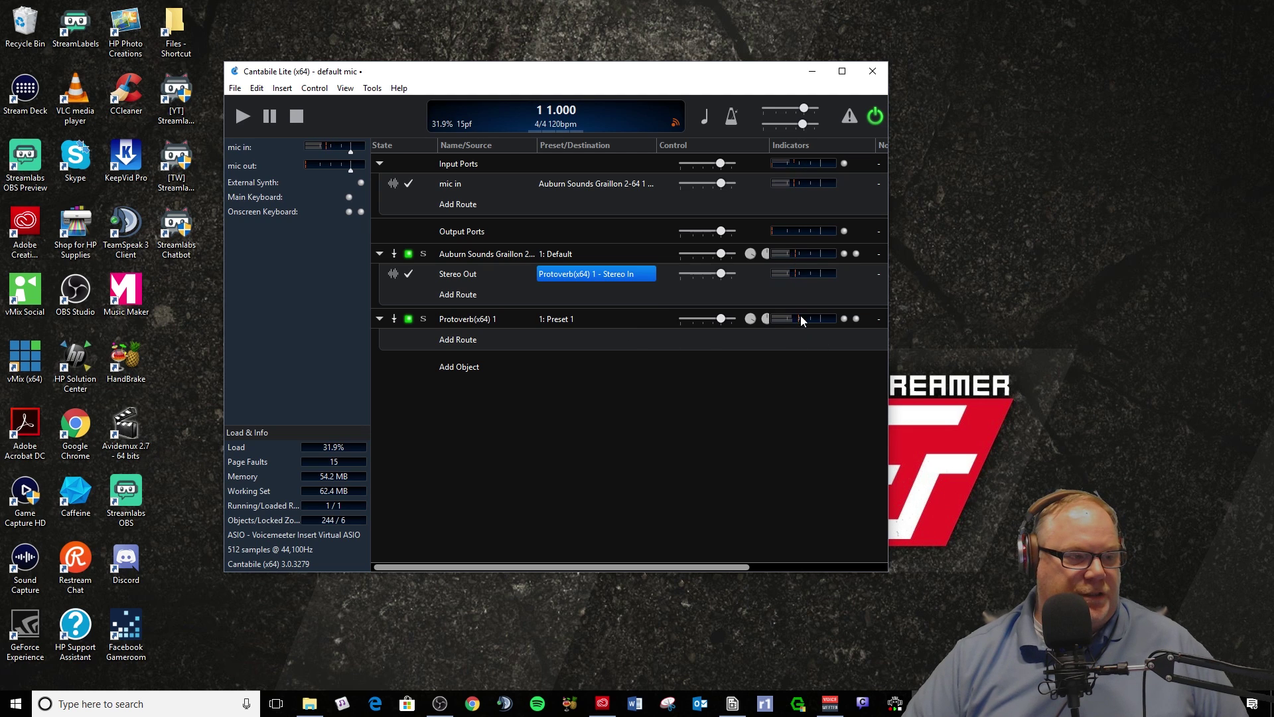
Step: Insert the LoudMax64 plugin as a new object below Protoverb
click(478, 367)
click(587, 362)
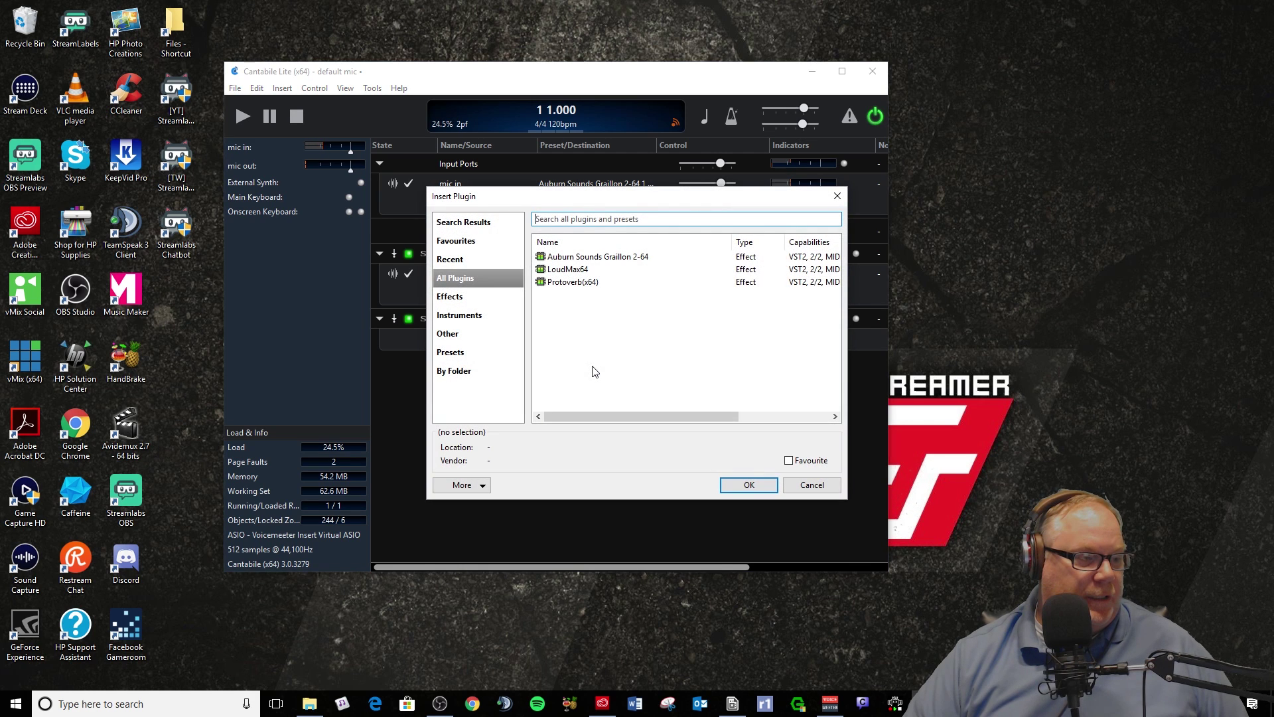
click(584, 268)
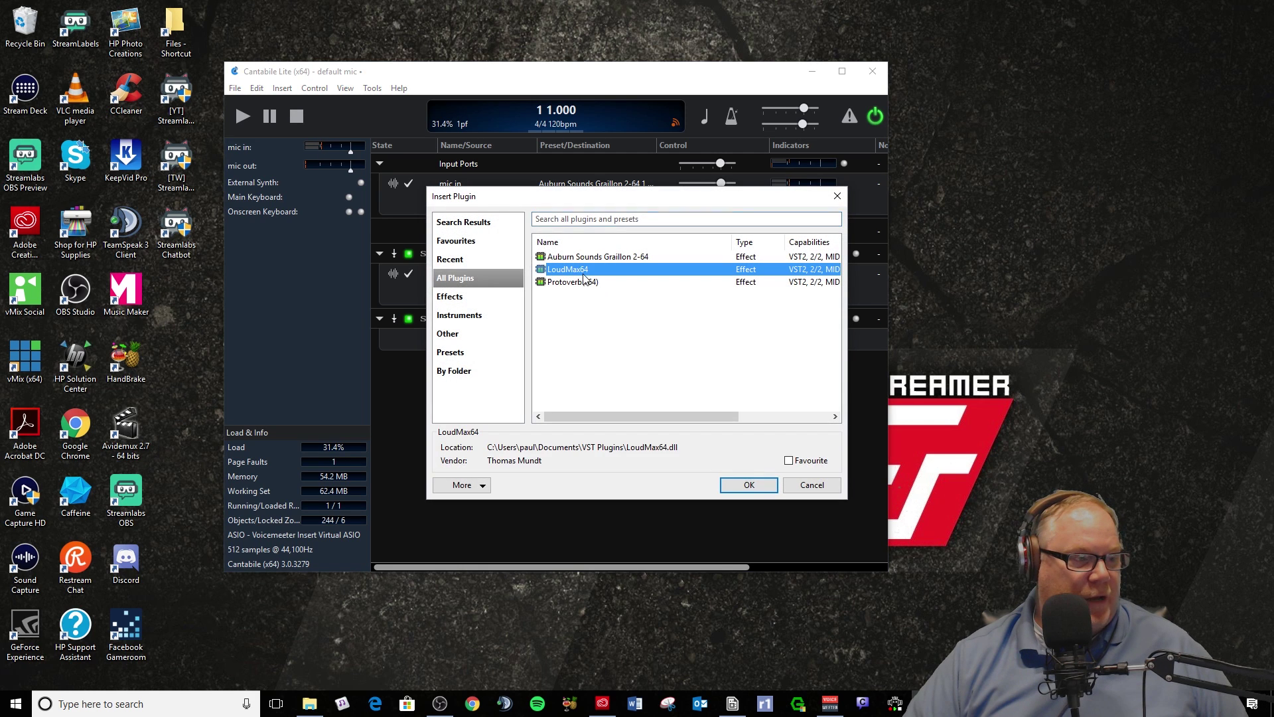
click(750, 490)
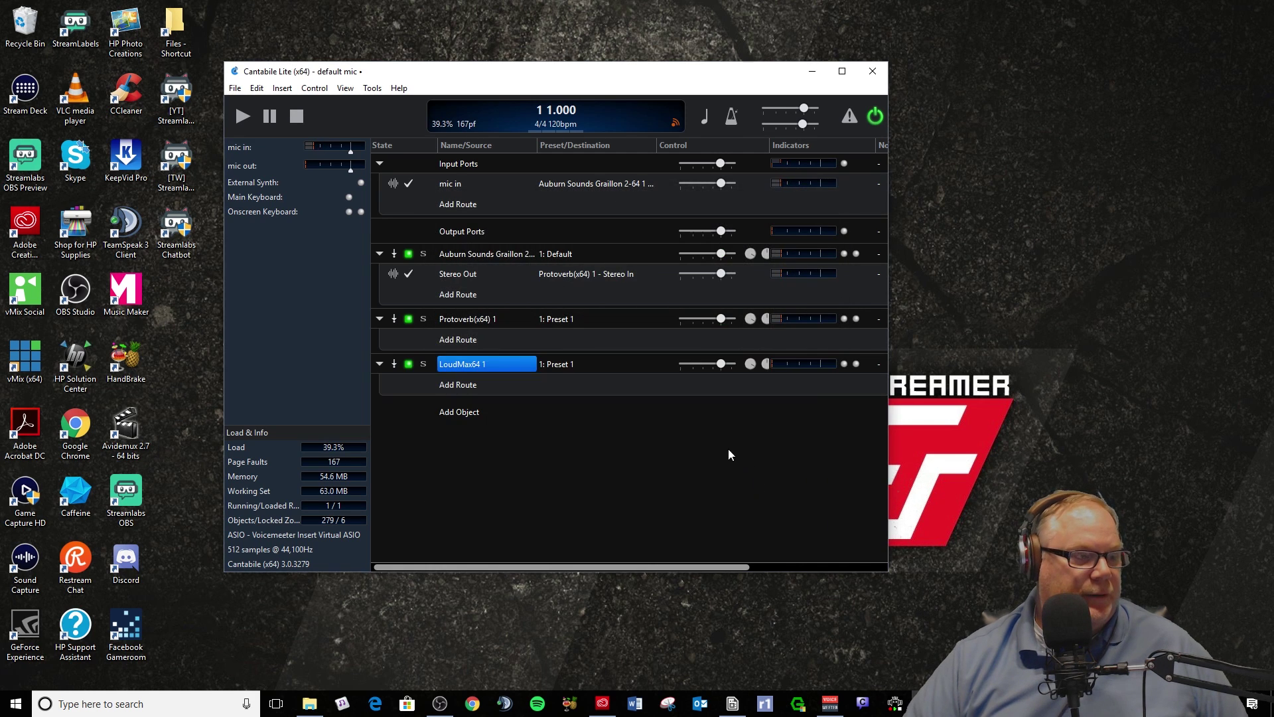
Step: Add a Stereo Out route to the Protoverb plugin and target it at LoudMax64 1 - Stereo In
click(461, 339)
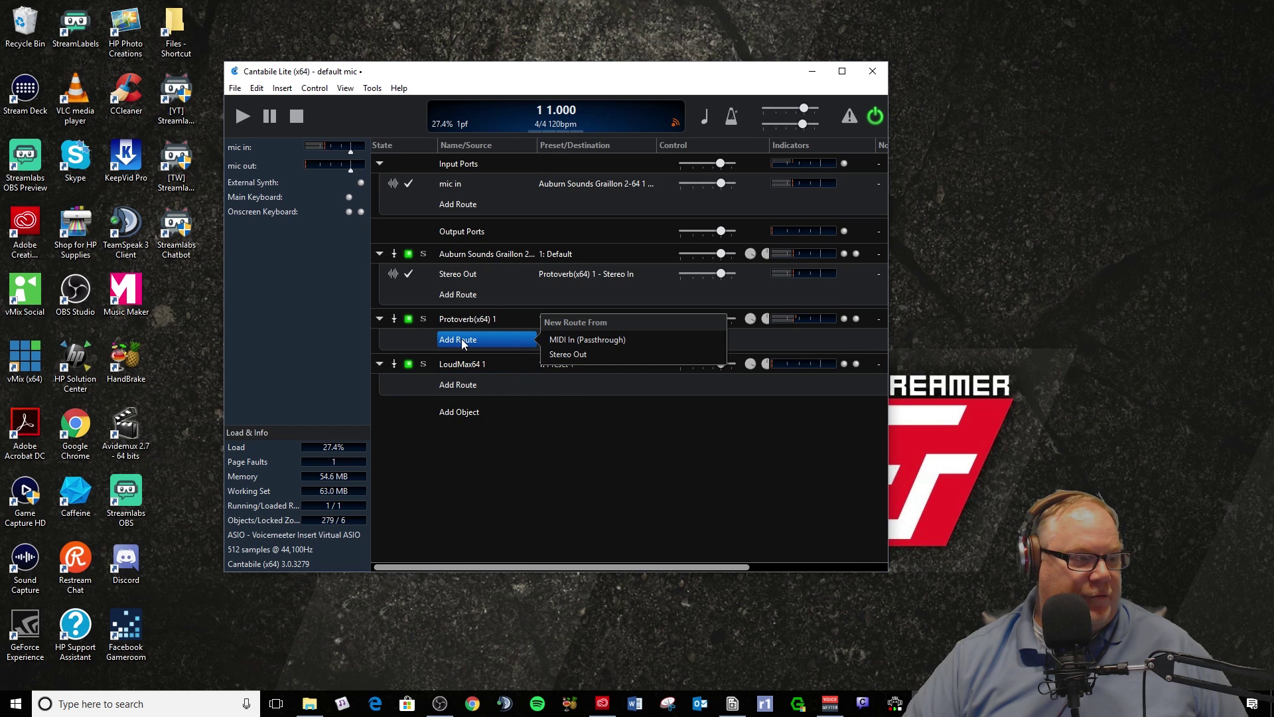
click(574, 353)
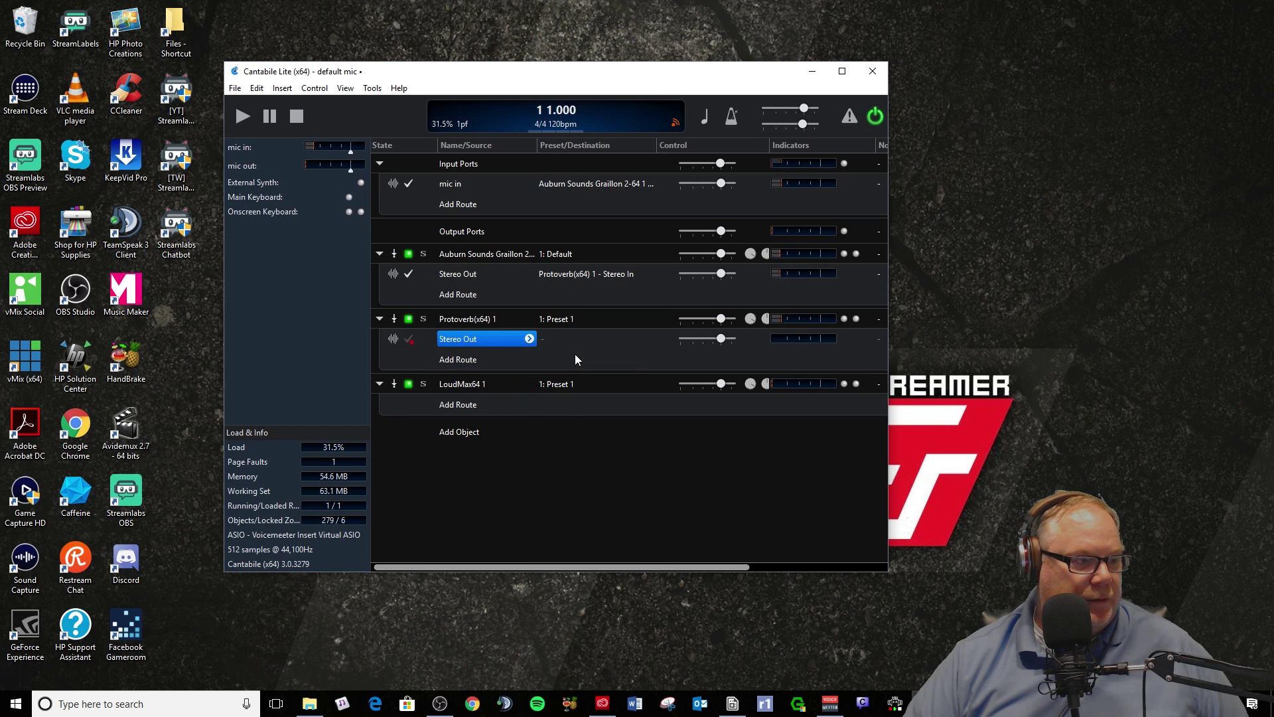
click(581, 340)
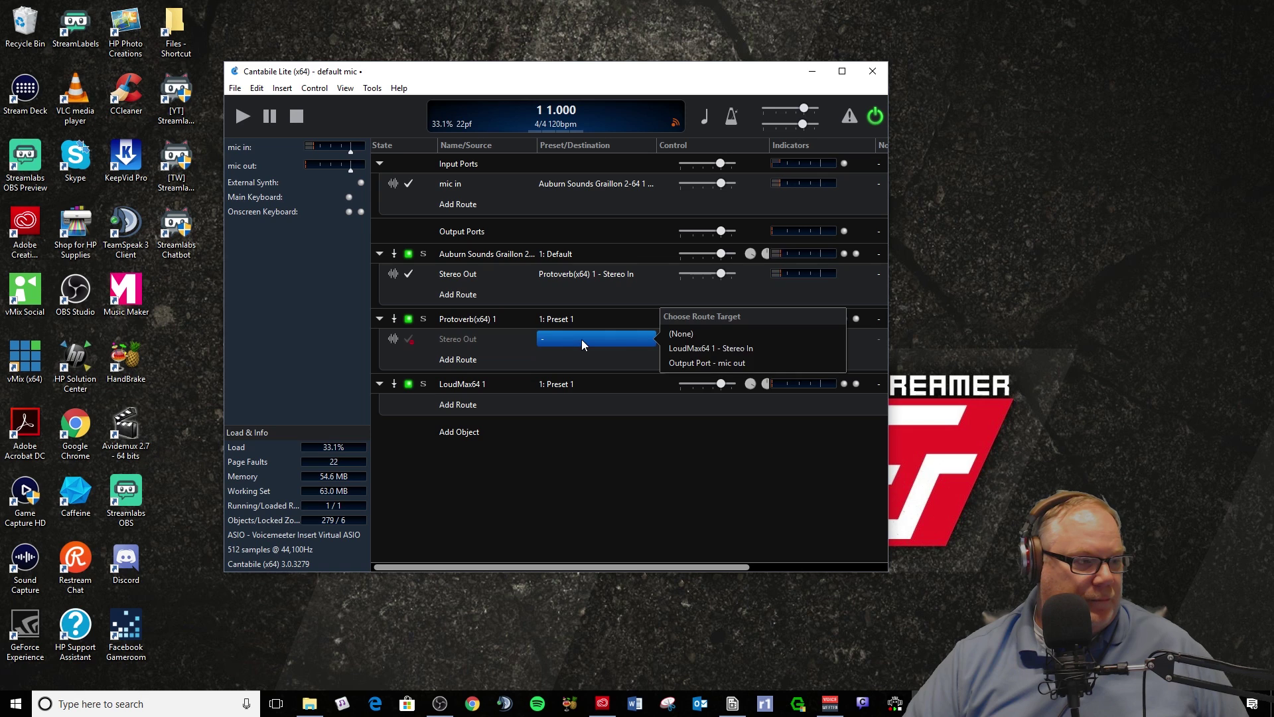
click(718, 350)
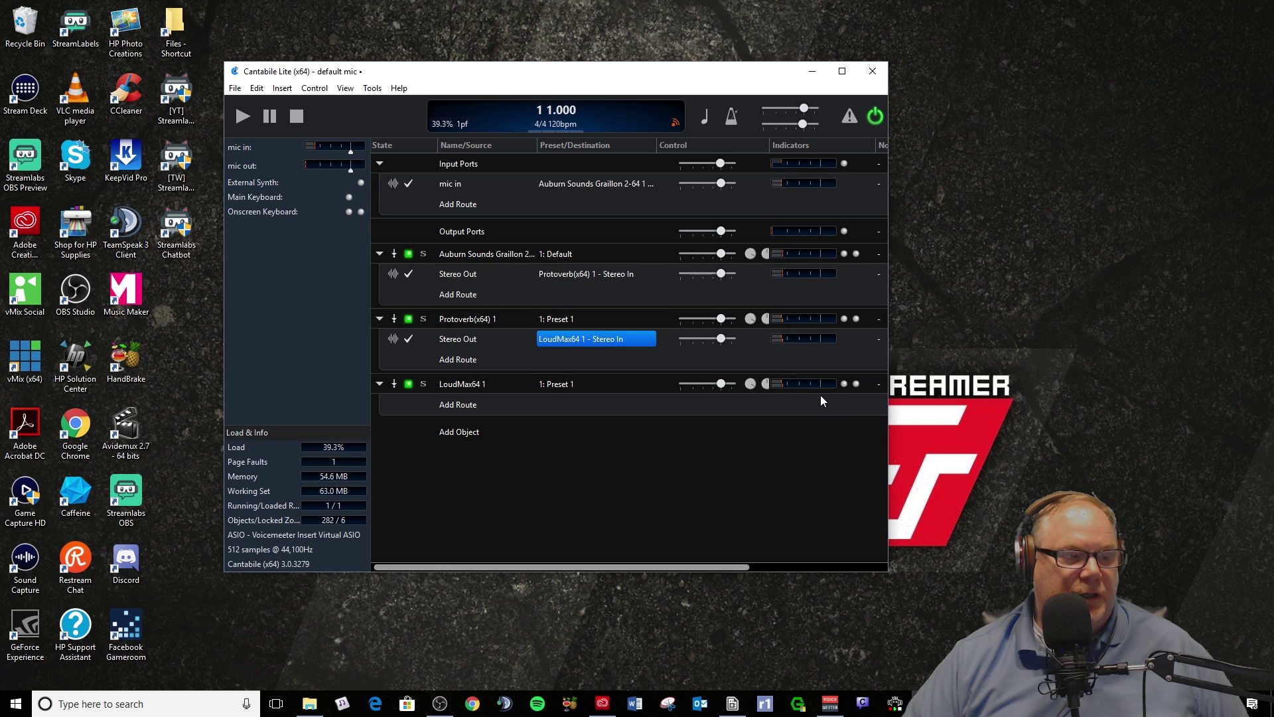
Step: Add a Stereo Out route to the LoudMax64 plugin and target it at Output Port - mic out
click(468, 405)
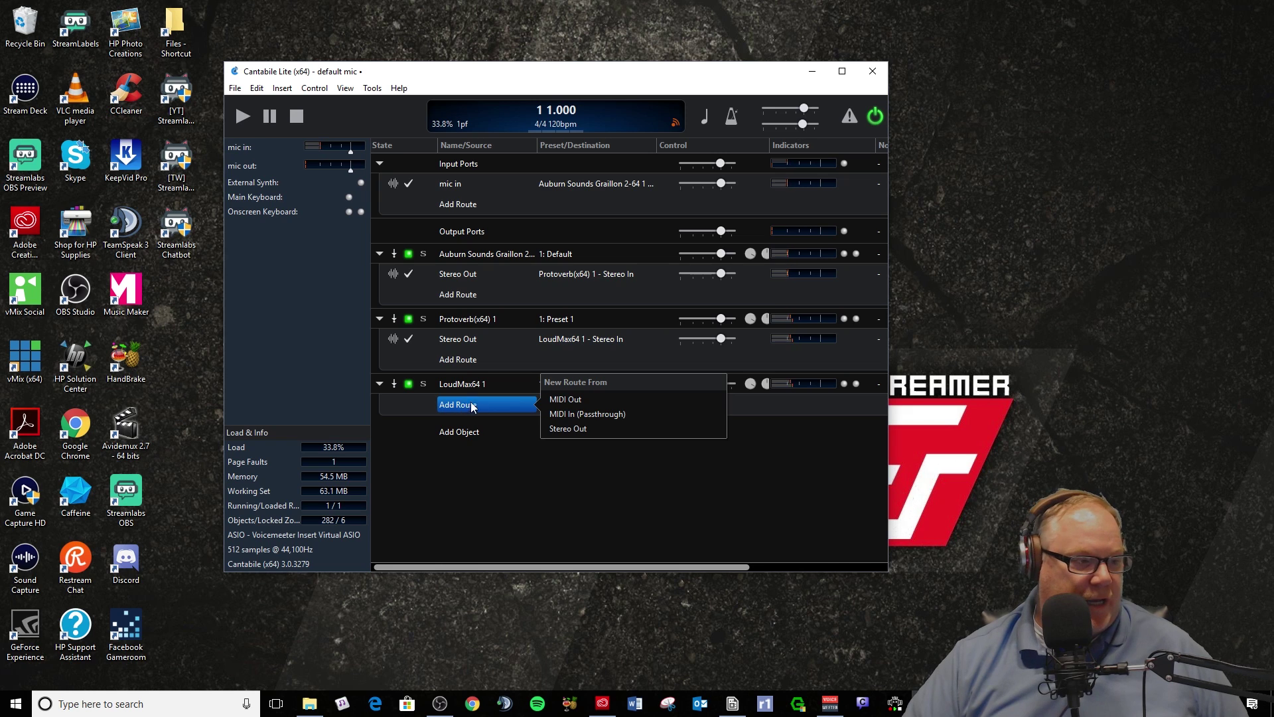
click(583, 432)
click(597, 404)
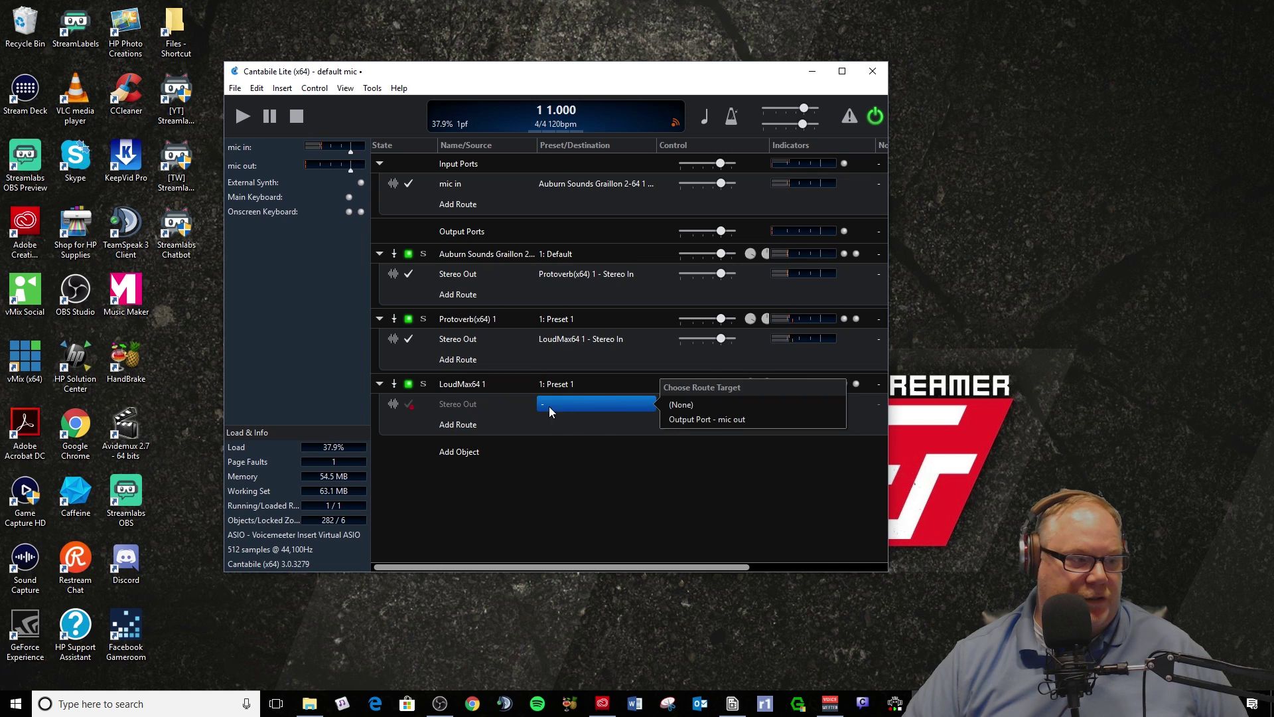
click(688, 419)
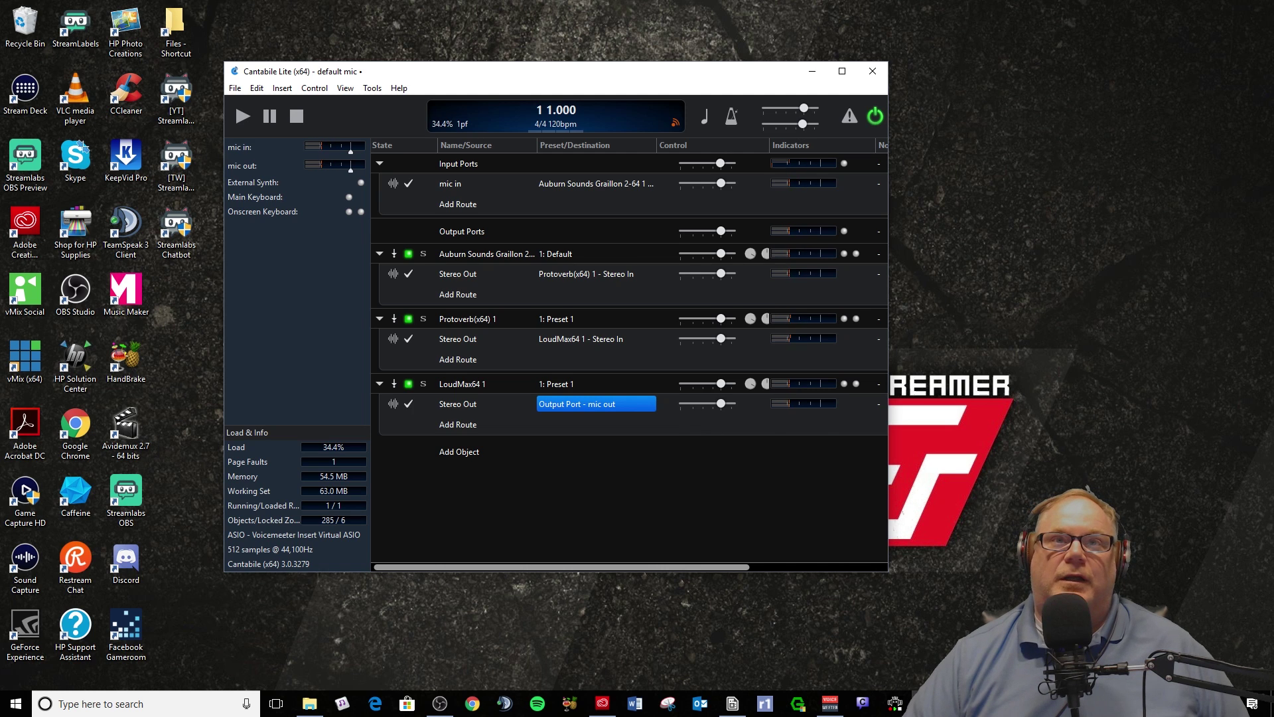
Step: Switch to Voicemeeter Banana, raise Hardware Input 1's fader gain to 1.2 dB, enable its B2 output, and return to Cantabile Lite
drag(643, 71, 805, 48)
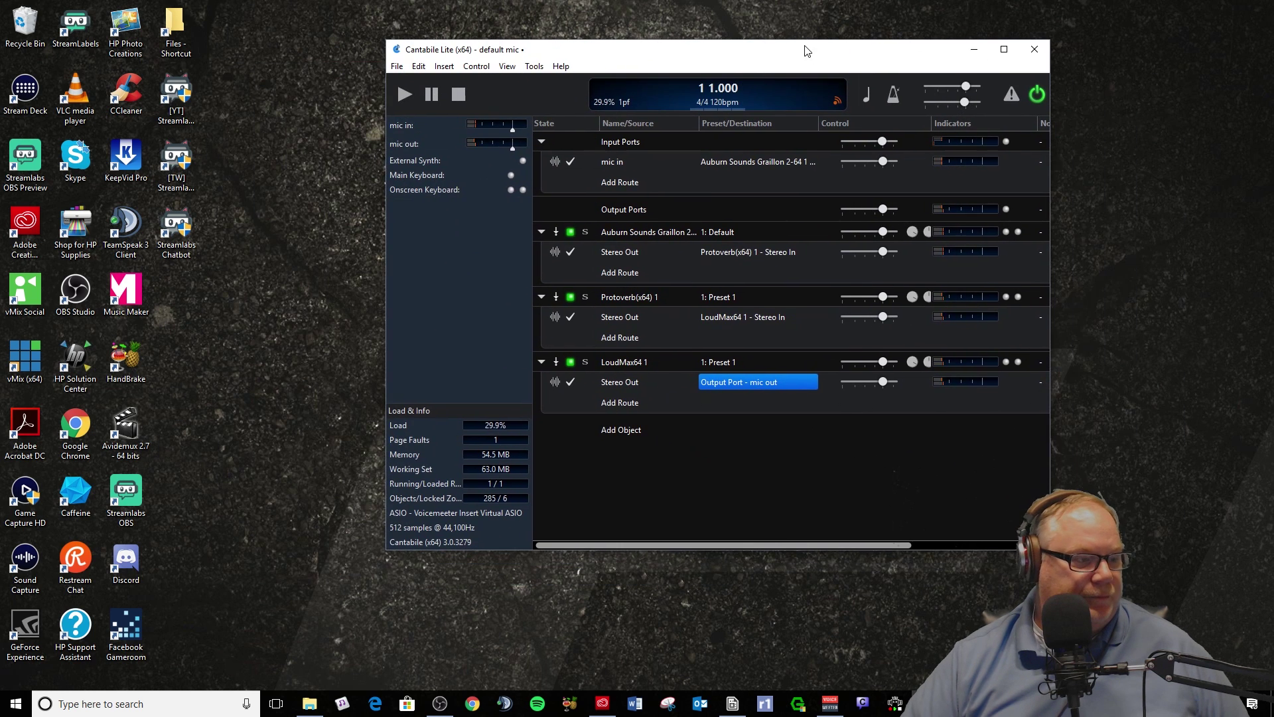
click(830, 703)
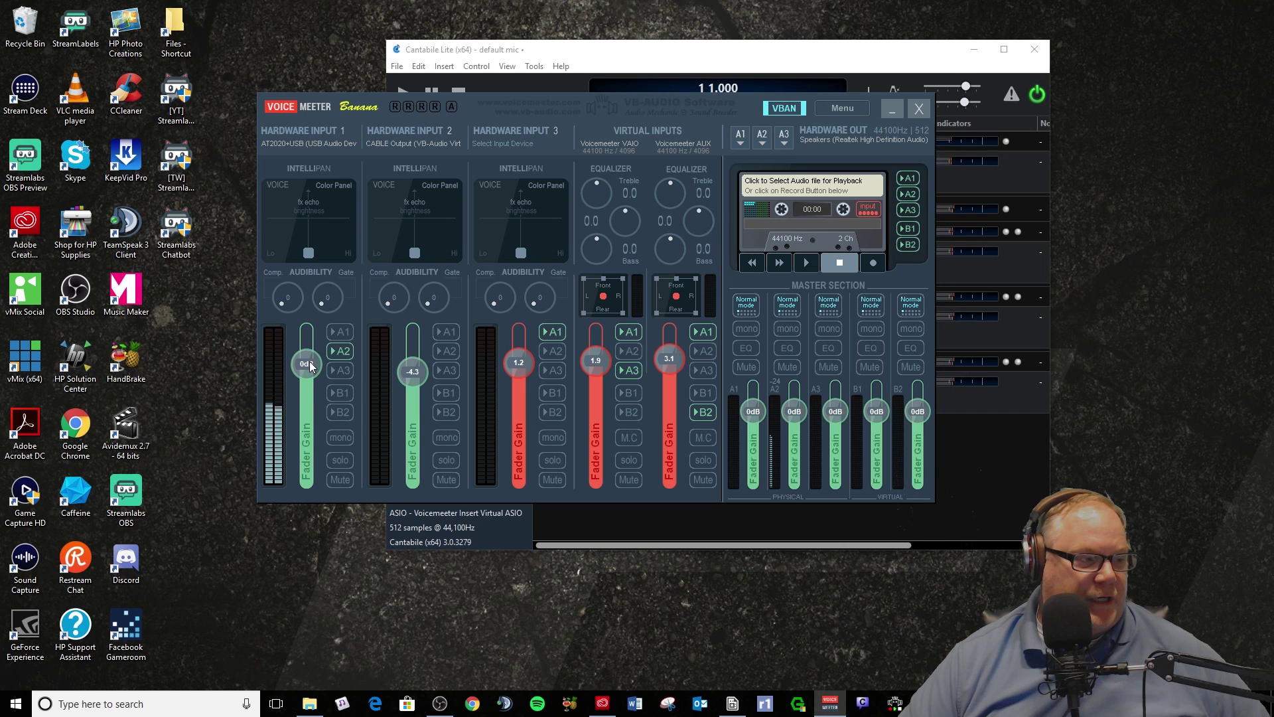
scroll(309, 362, up, 4)
scroll(308, 361, down, 2)
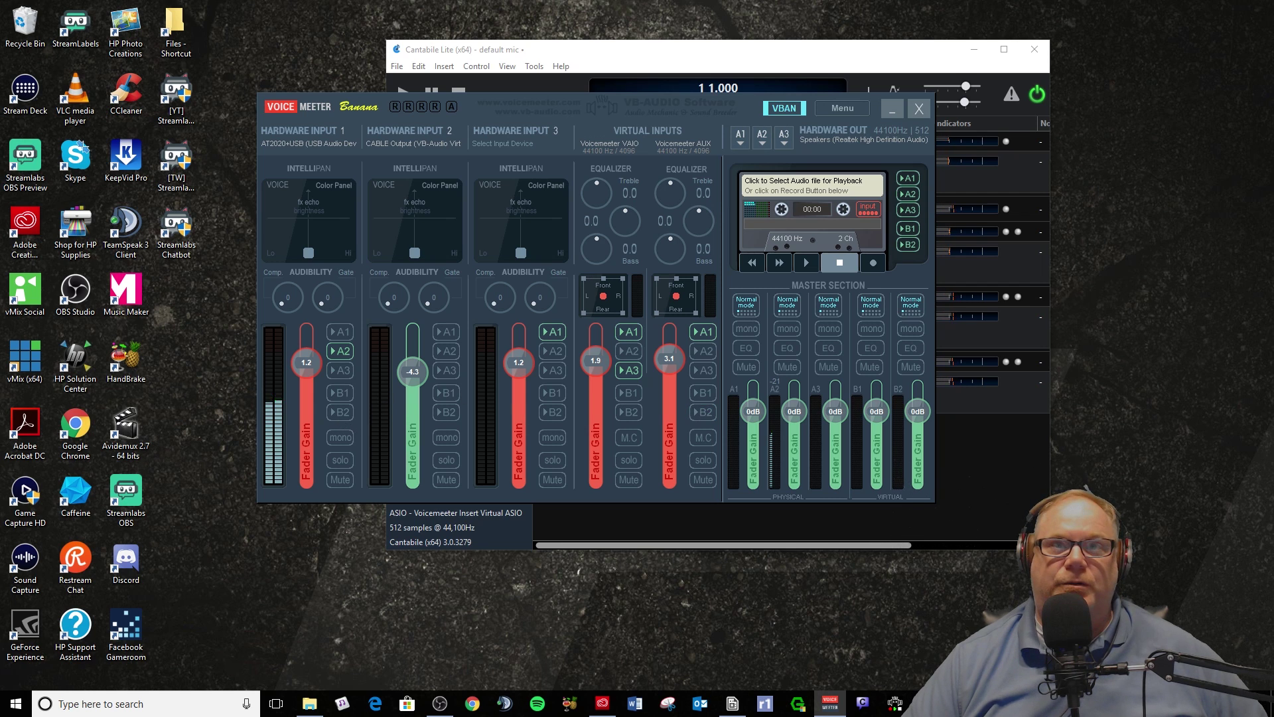
click(335, 416)
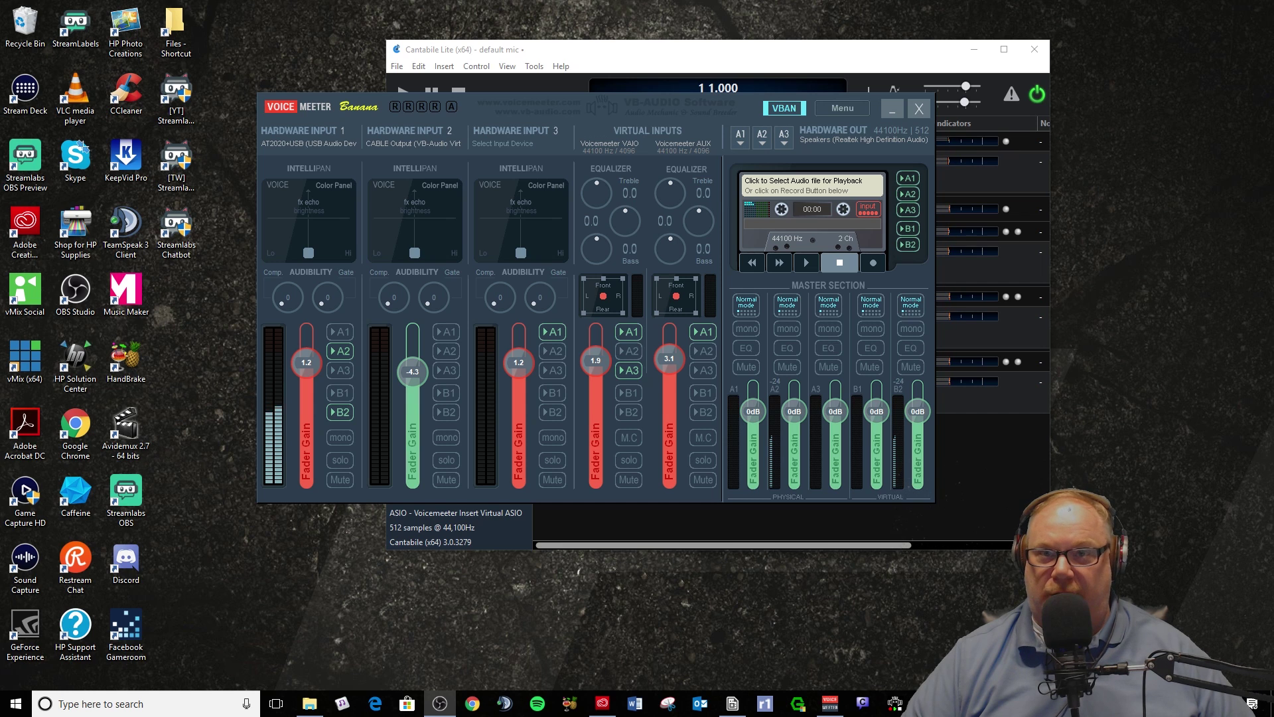
click(889, 109)
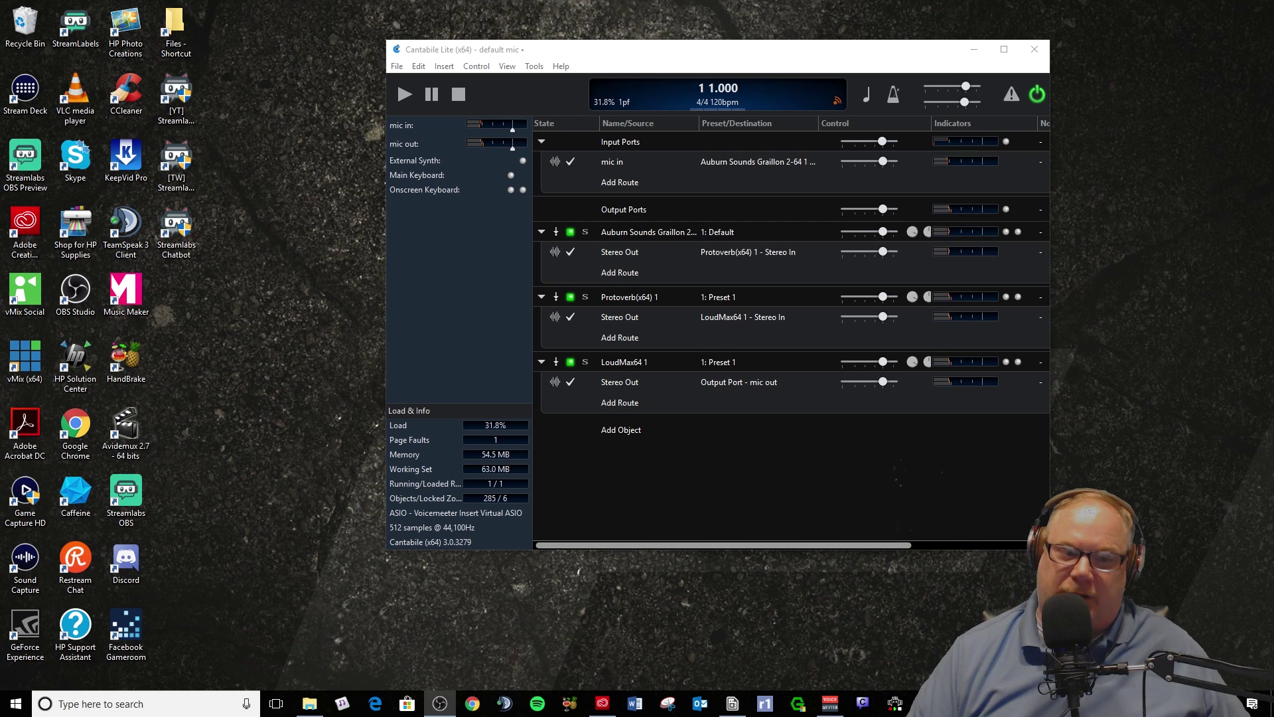
Step: Set Protoverb's Dry level to about 25, turn its Wet level down near the minimum, and close the plugin's editor
double_click(643, 300)
drag(635, 341, 668, 430)
drag(761, 342, 772, 378)
mouse_move(612, 337)
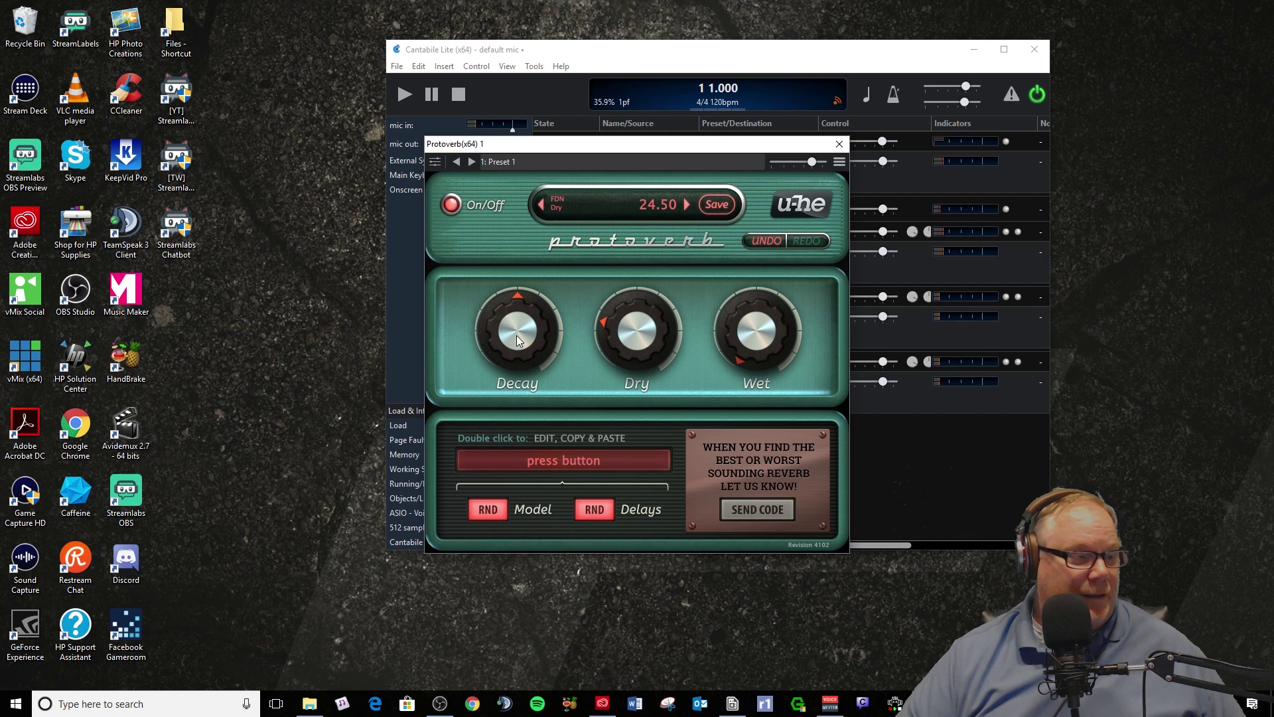
mouse_move(628, 348)
mouse_down()
mouse_move(628, 332)
mouse_move(630, 345)
mouse_up()
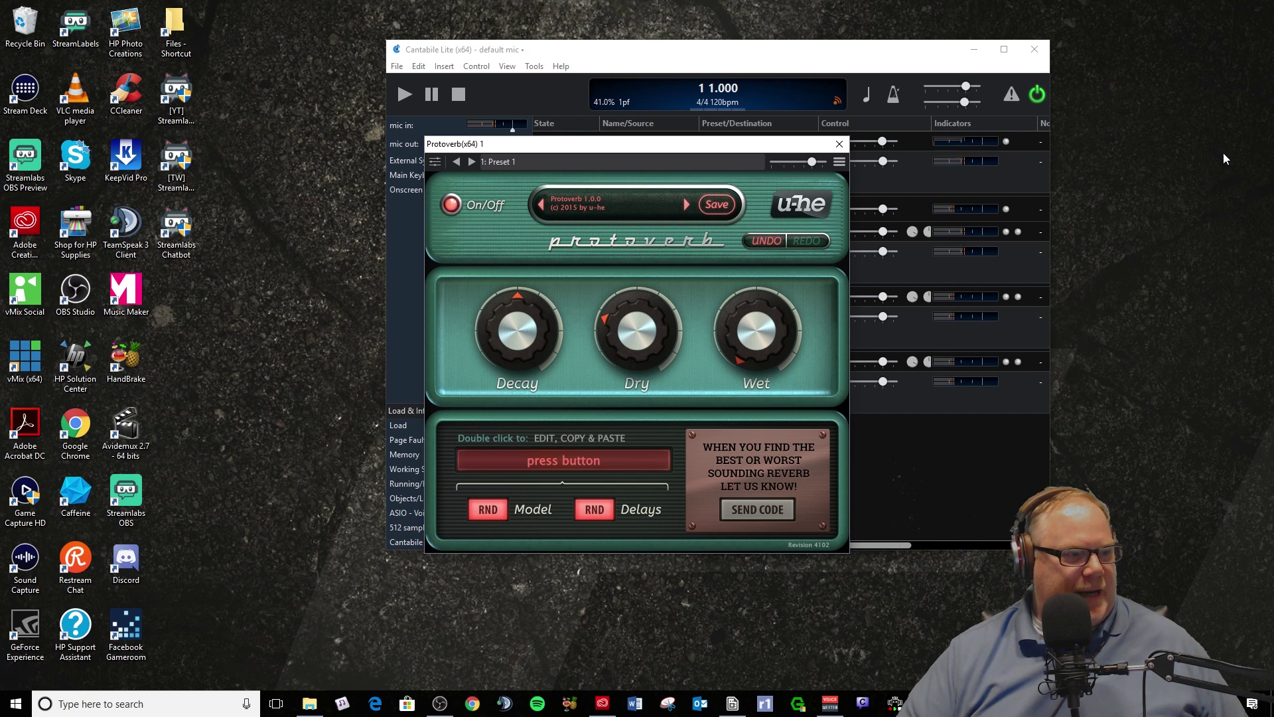
click(841, 145)
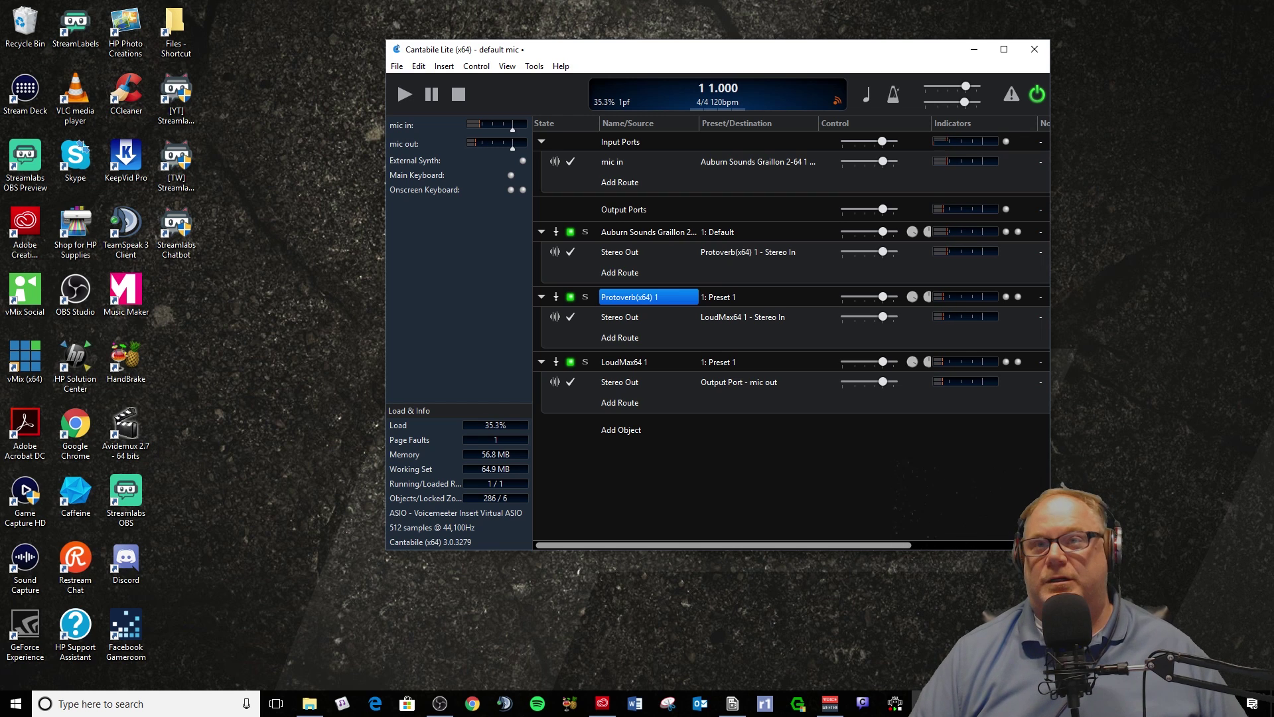
Step: Try Graillon 2's Pitch-Shift at raised and lowered settings, return it to 0, and close the plugin's editor
double_click(643, 234)
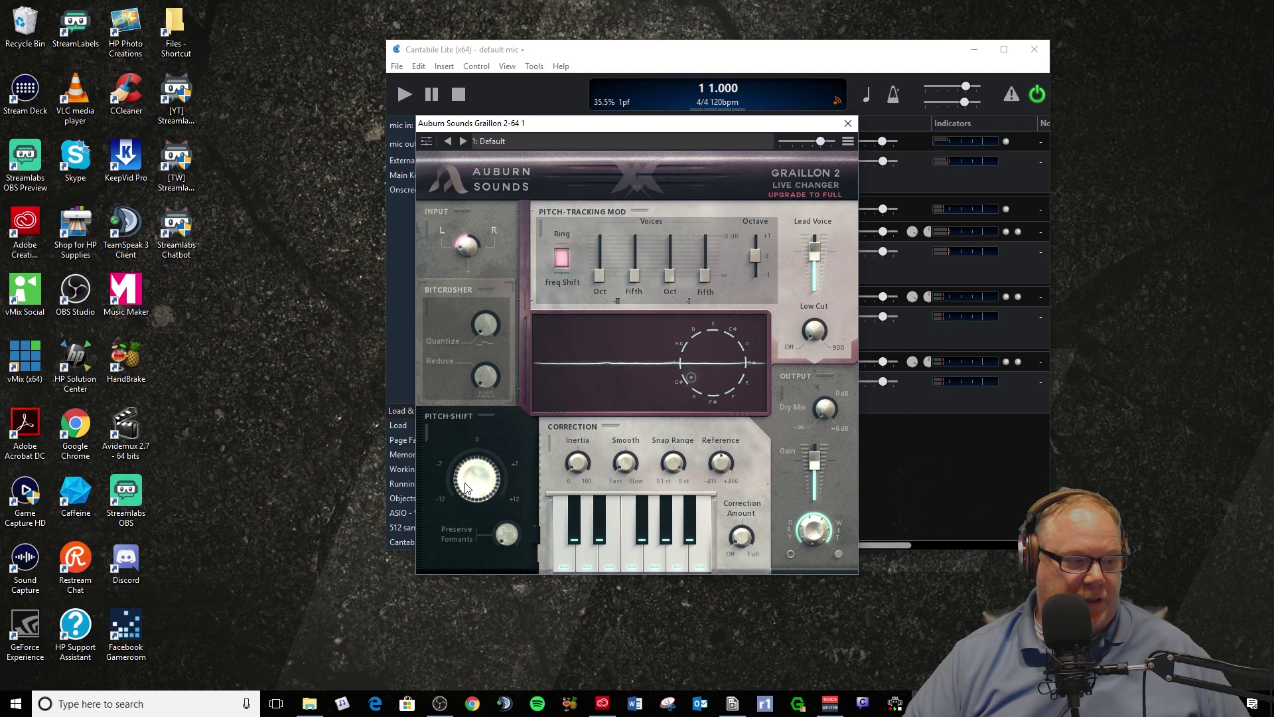
drag(469, 497, 484, 413)
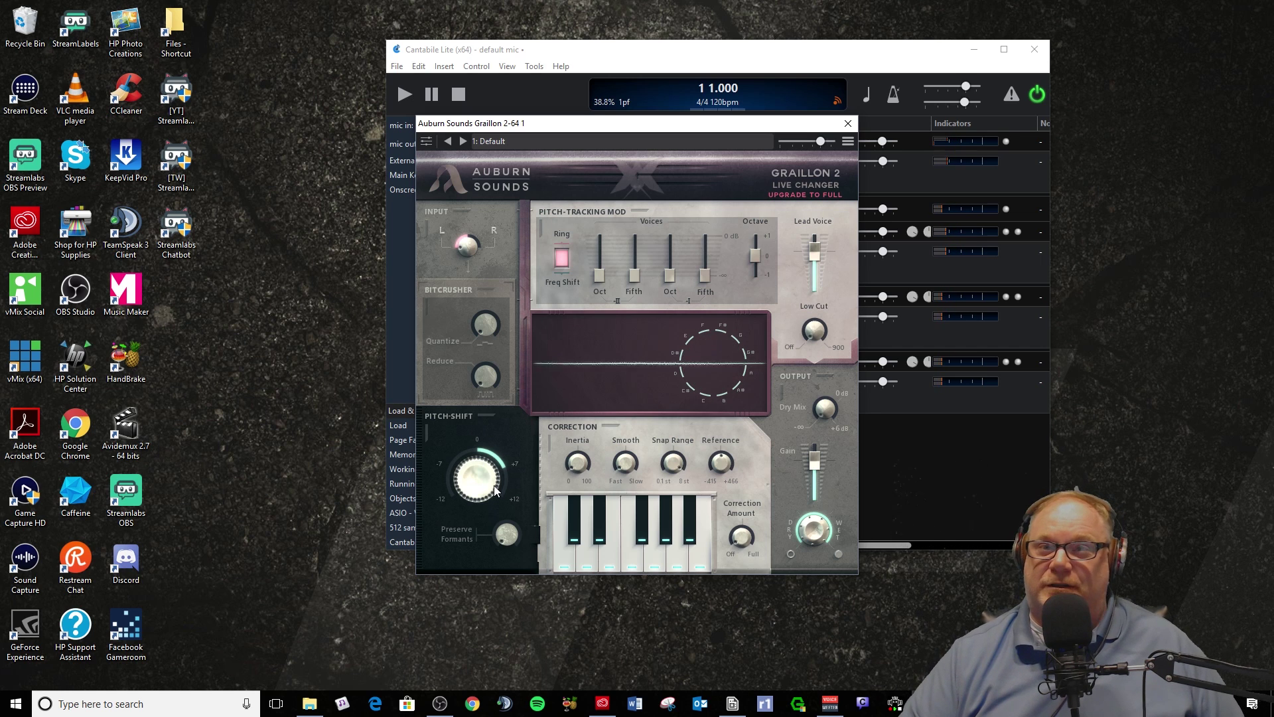
drag(487, 476, 507, 560)
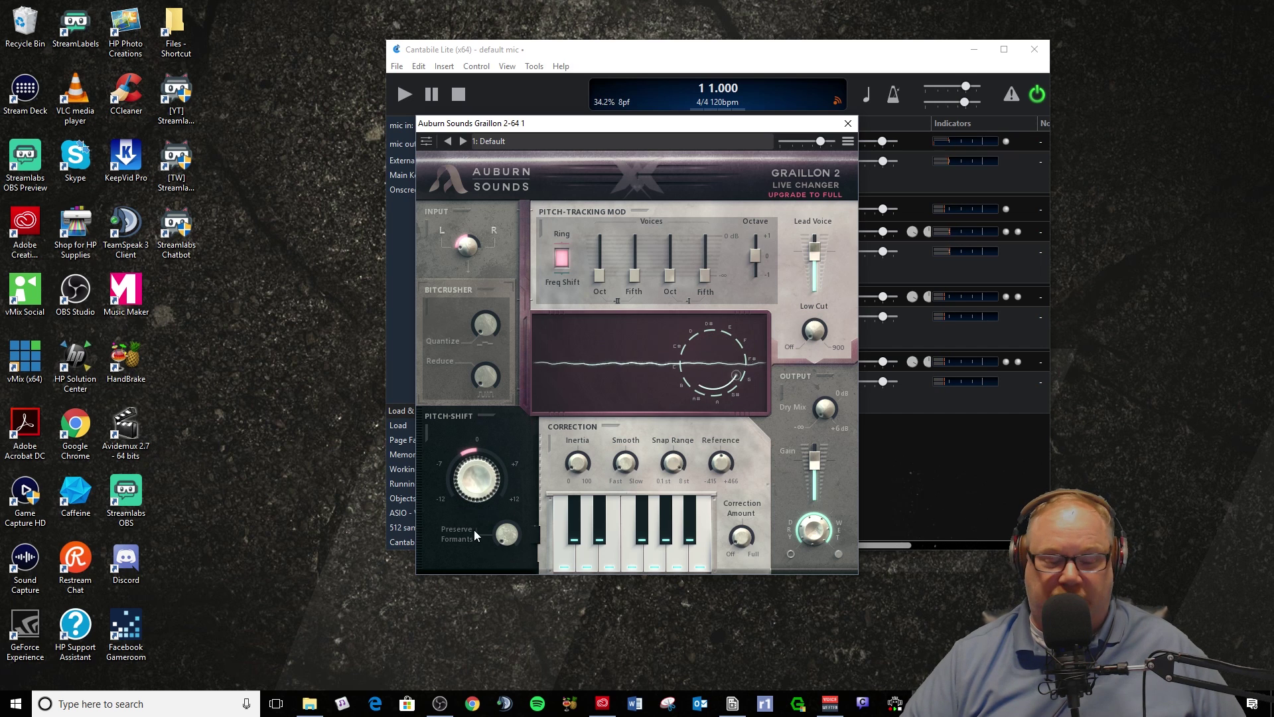
drag(478, 483, 478, 499)
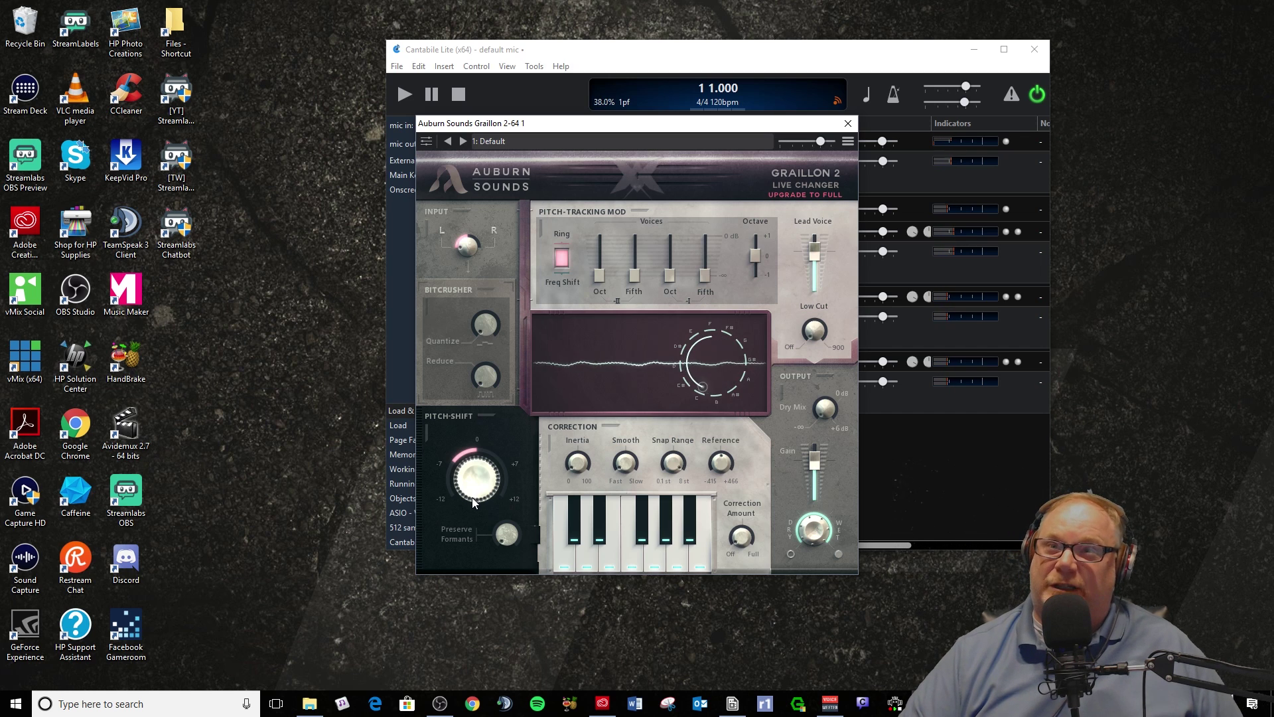
drag(474, 498, 472, 436)
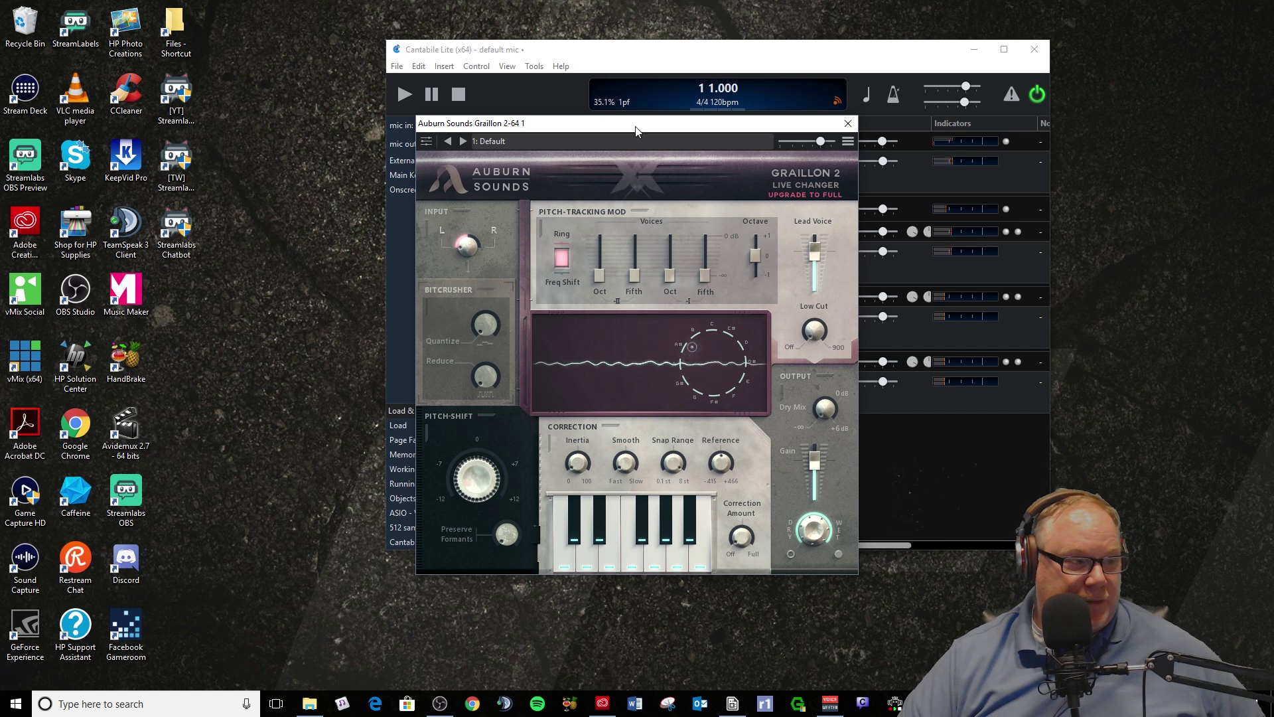
mouse_move(672, 124)
mouse_down()
mouse_move(620, 141)
mouse_move(696, 127)
mouse_move(681, 144)
mouse_up()
click(857, 143)
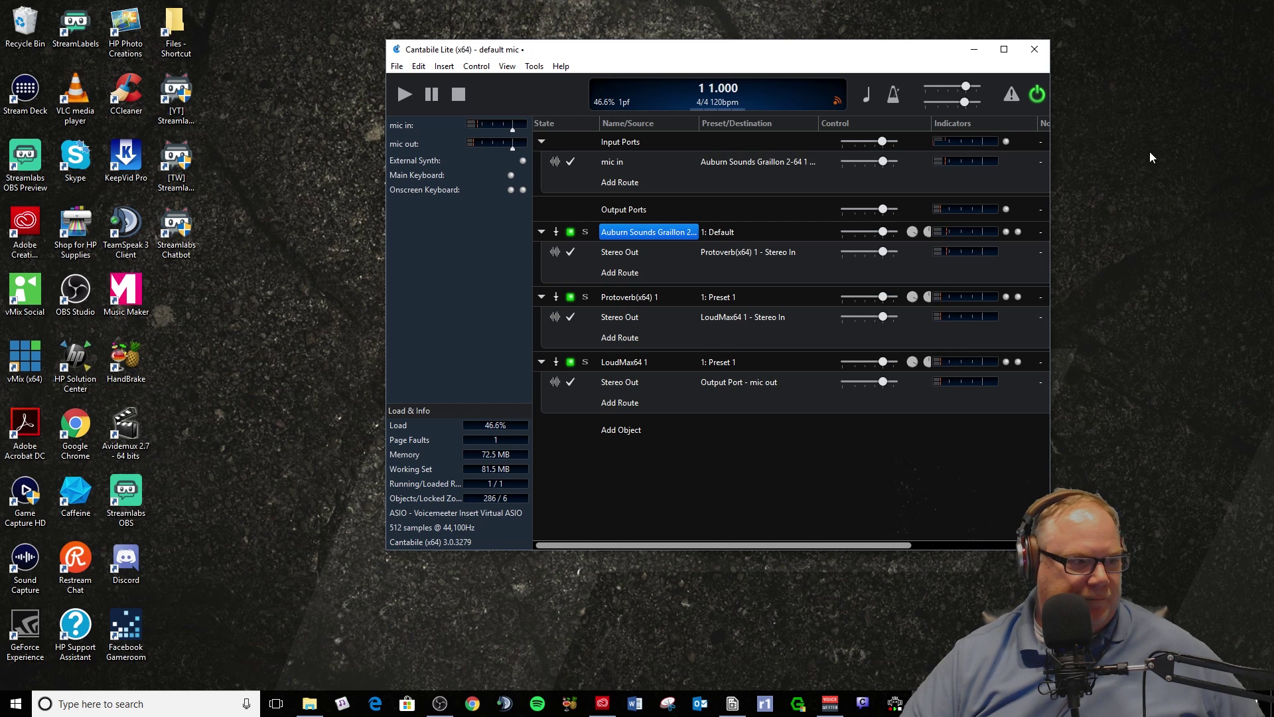
Step: Set LoudMax64's threshold to about -22.5 dB and its output to about -10.1 dB on Preset 1, and close its editor
double_click(638, 361)
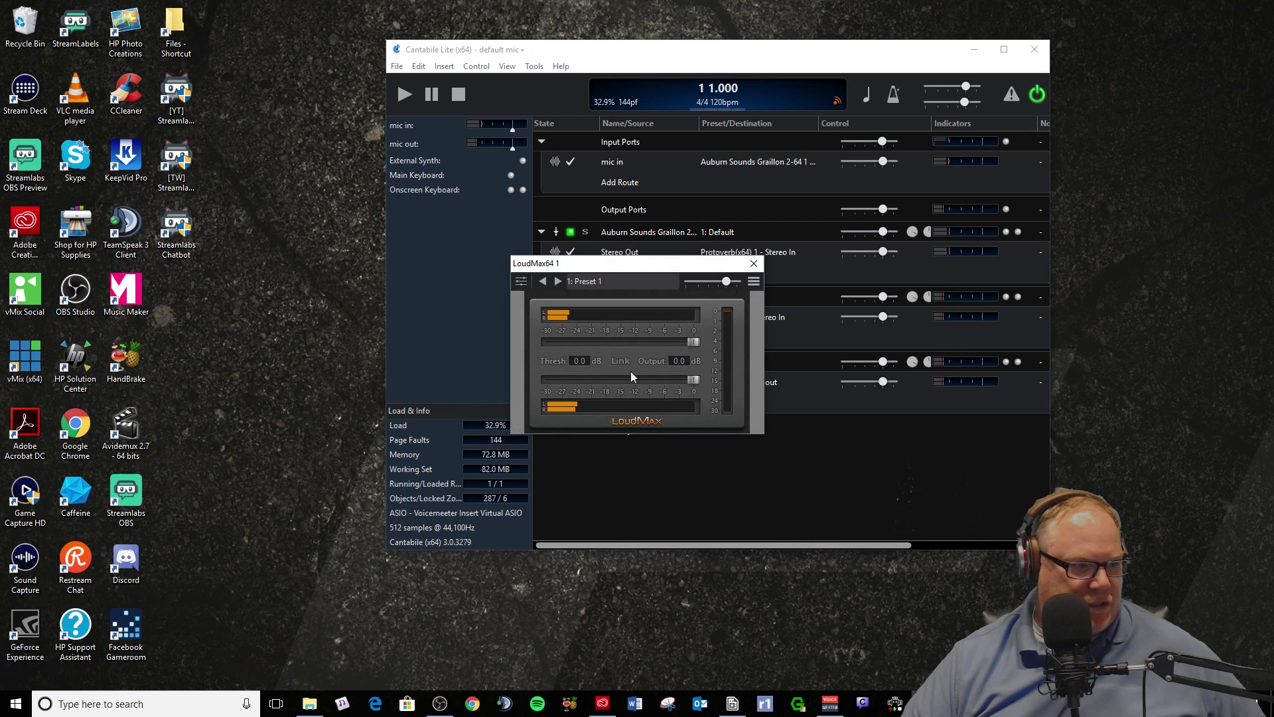
drag(693, 342, 574, 341)
drag(694, 379, 652, 379)
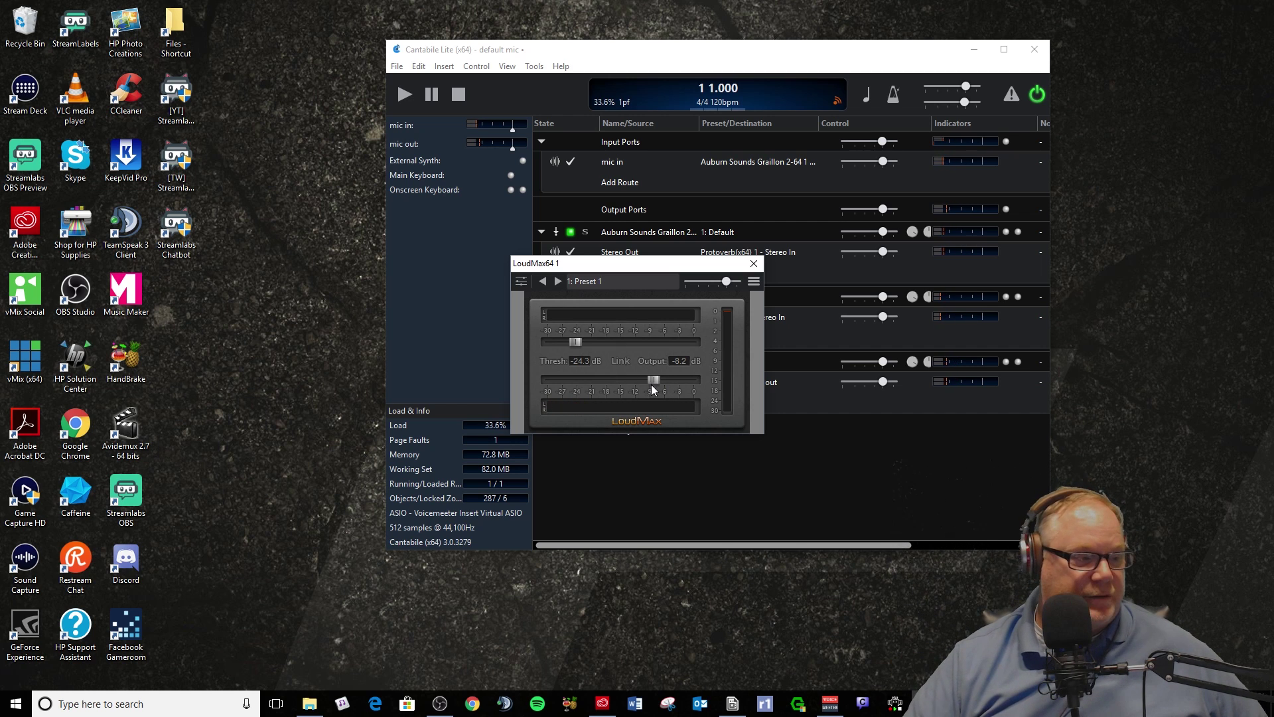
drag(655, 379, 650, 381)
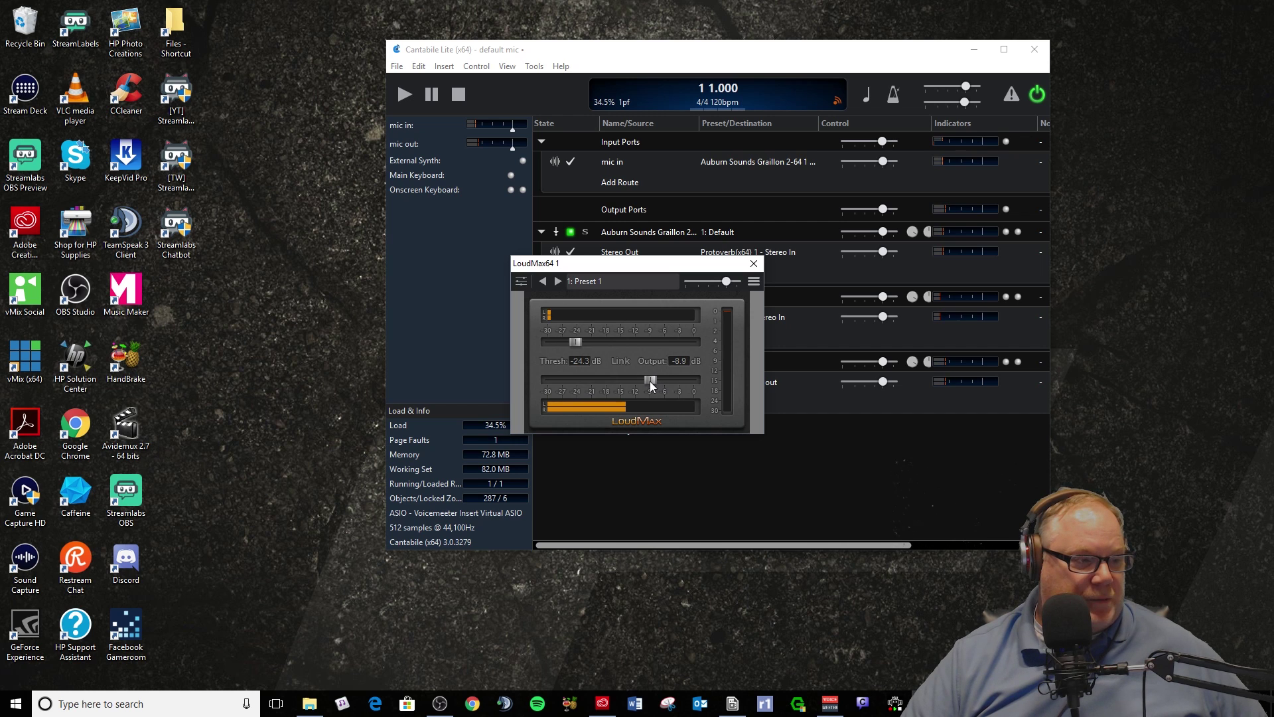
click(627, 281)
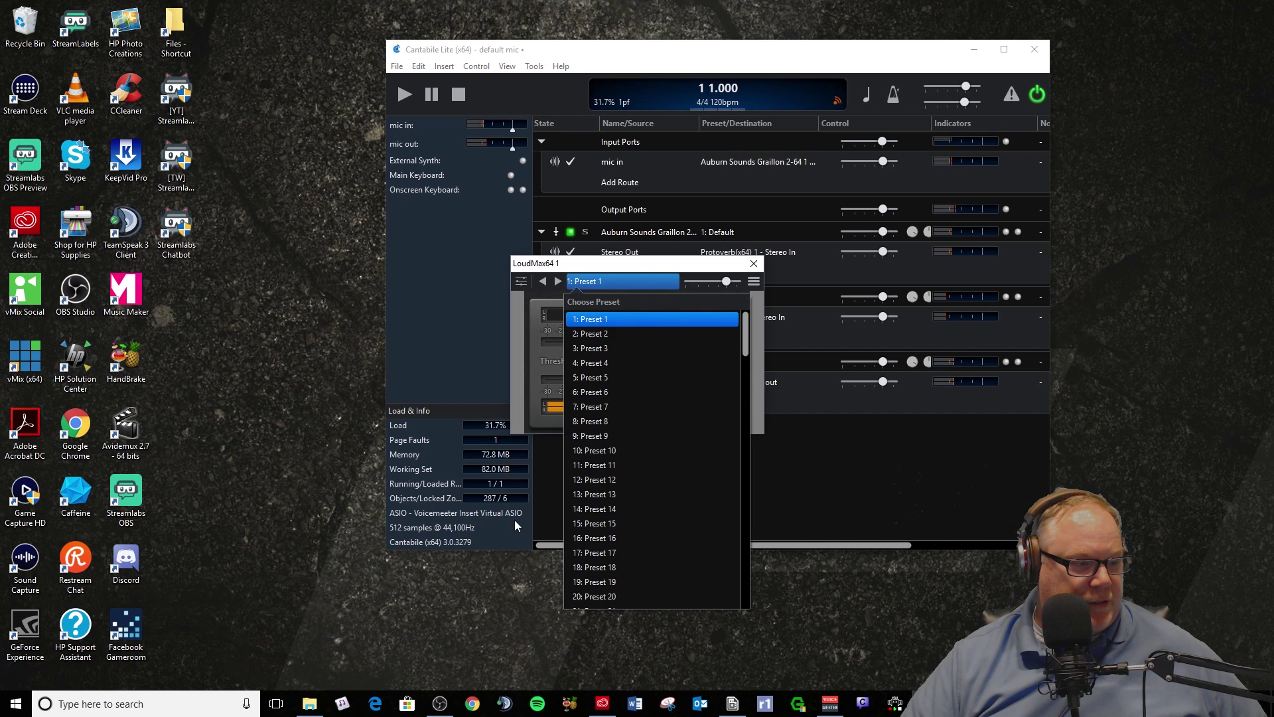
click(643, 318)
drag(650, 379, 643, 381)
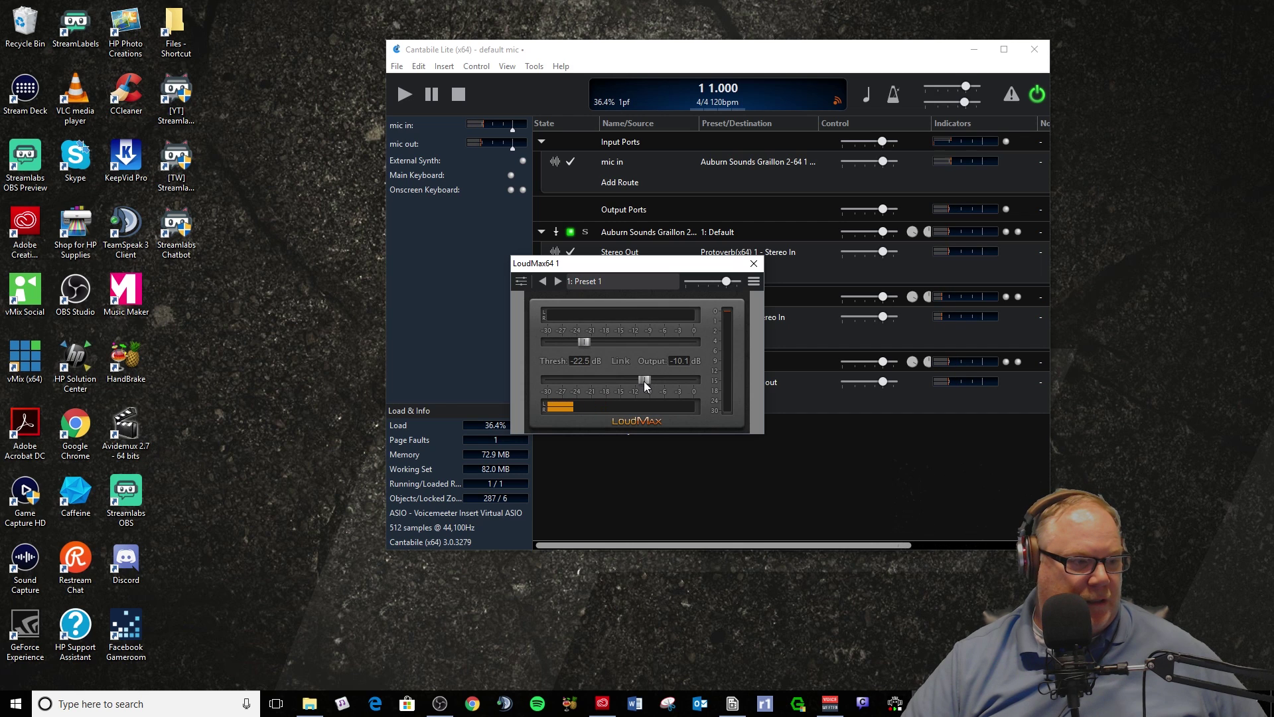
click(753, 266)
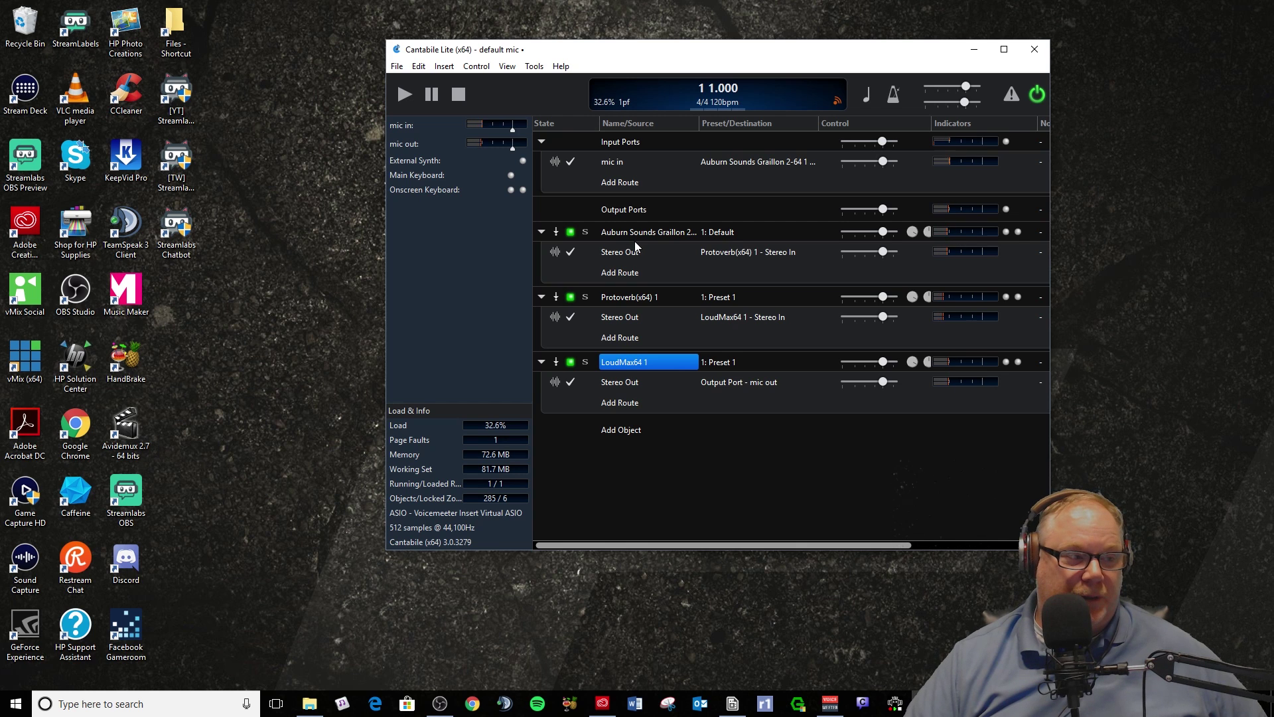
mouse_move(826, 56)
mouse_down()
mouse_move(778, 71)
mouse_move(805, 27)
mouse_move(841, 57)
mouse_up()
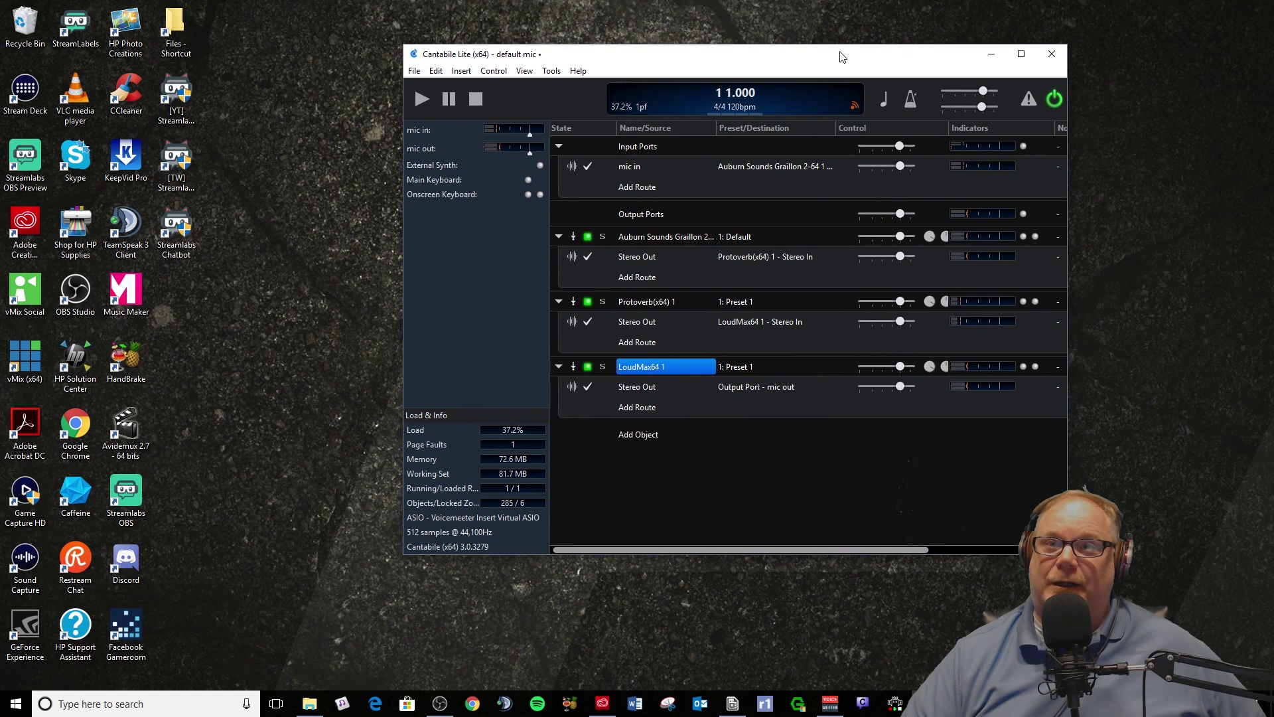